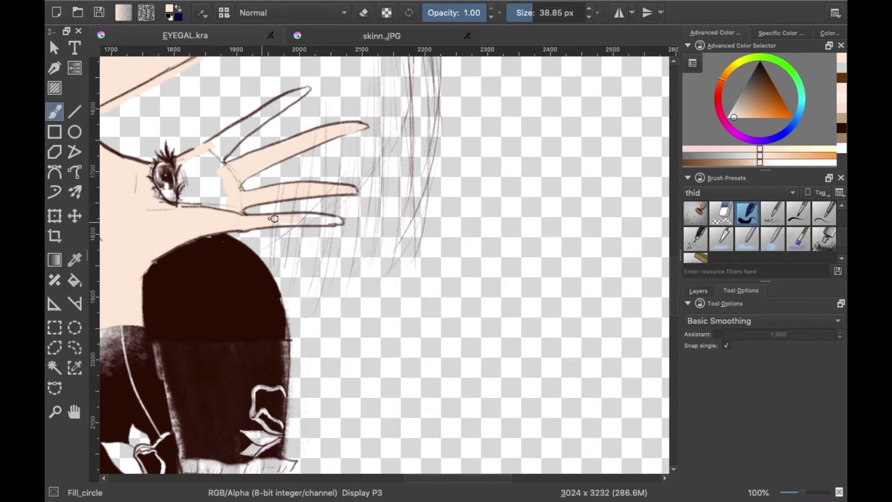
# Paint skin tone into the gaps between the upper fingers of the raised hand
pyautogui.moveTo(248, 134)
pyautogui.mouseDown()
pyautogui.moveTo(218, 153)
pyautogui.moveTo(304, 91)
pyautogui.mouseUp()
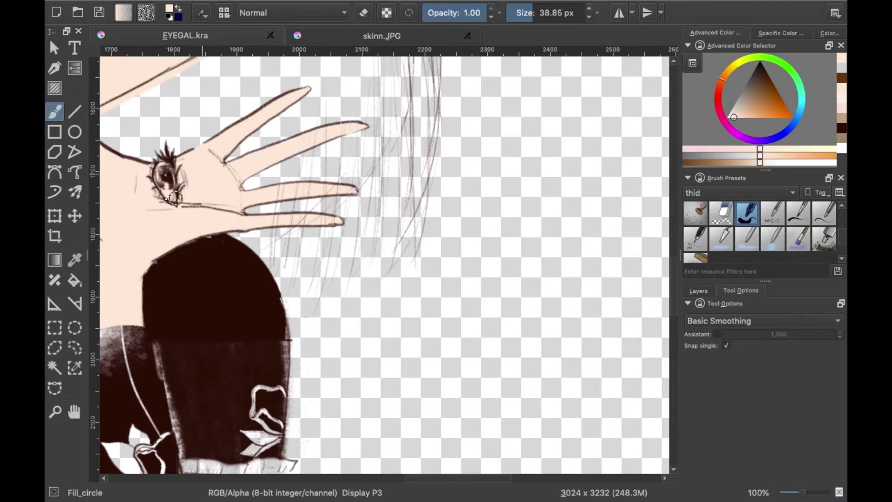
pyautogui.scroll(-3, 674, 308)
pyautogui.hscroll(-5, 675, 308)
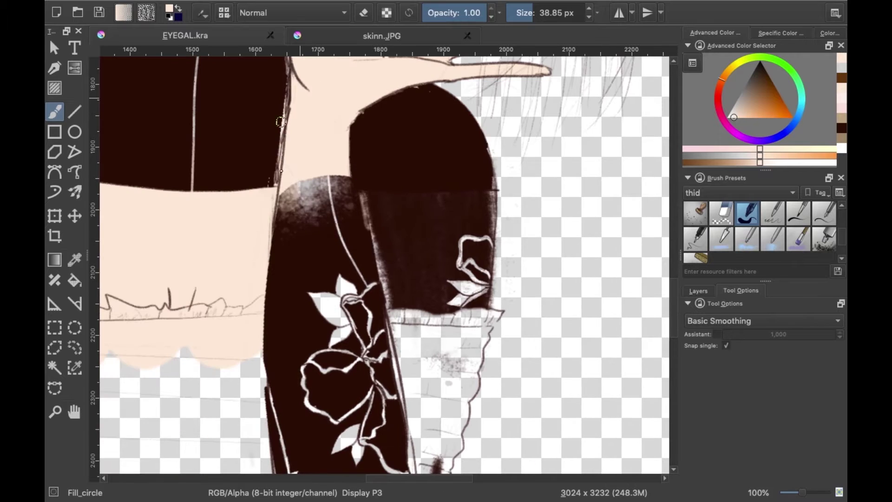
pyautogui.moveTo(483, 157); pyautogui.dragTo(303, 175)
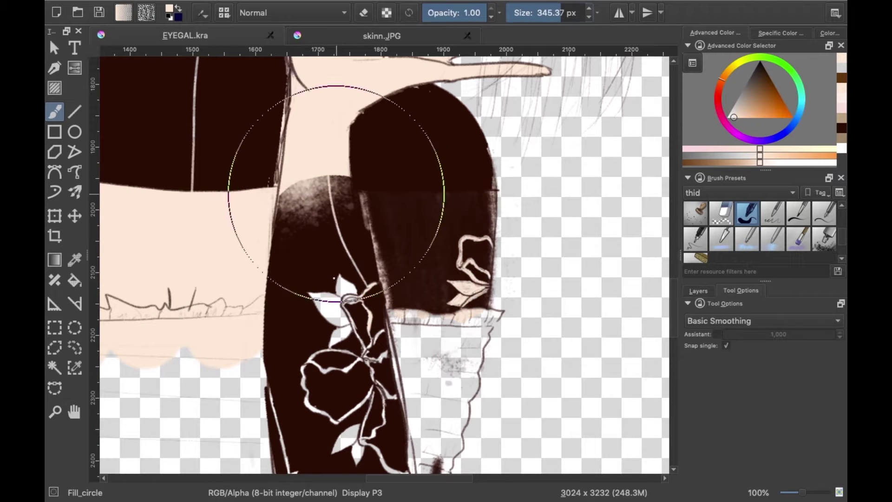
pyautogui.scroll(-4, 303, 175)
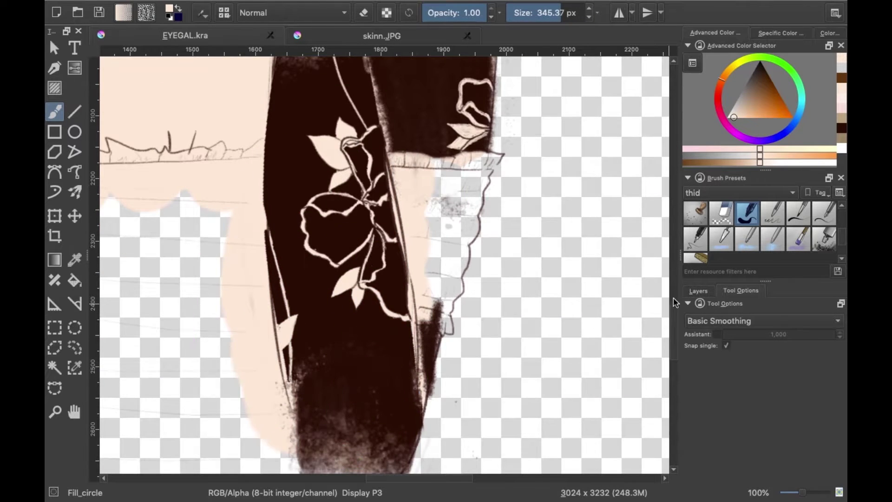
pyautogui.scroll(-5, 374, 325)
# Reduce the brush to a medium size, pan around the drawing, and bring up the Layers docker
pyautogui.press('[')
pyautogui.press('[')
pyautogui.press('[')
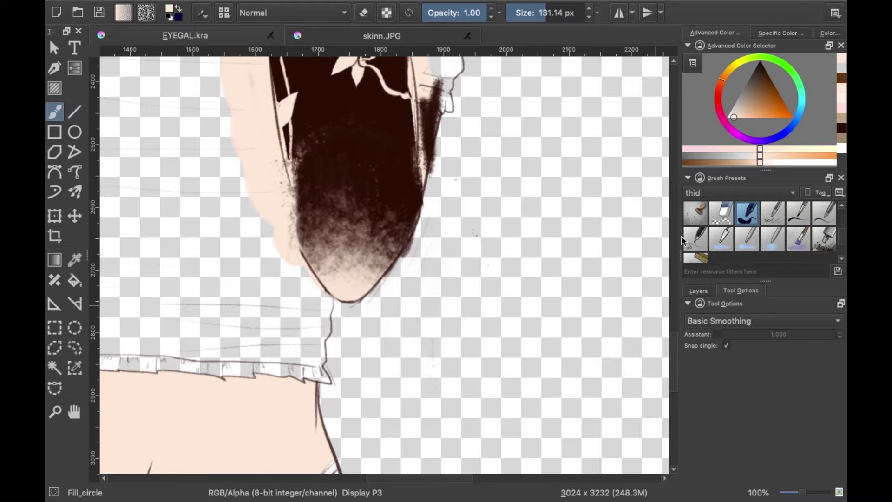
pyautogui.scroll(-5, 370, 214)
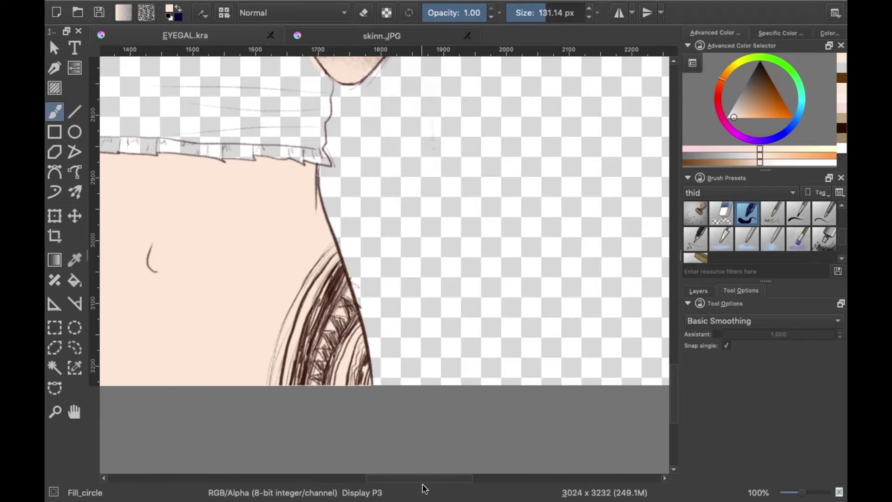
pyautogui.hscroll(-10, 349, 394)
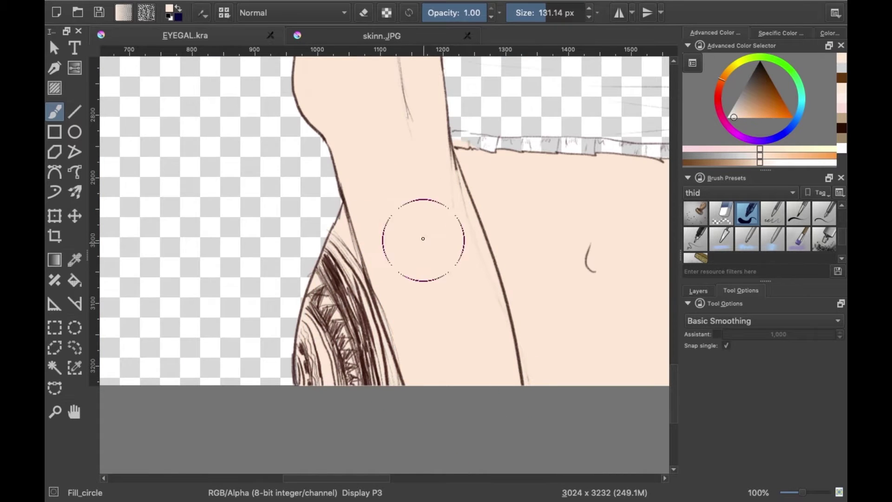
pyautogui.scroll(8, 421, 235)
pyautogui.scroll(6, 407, 243)
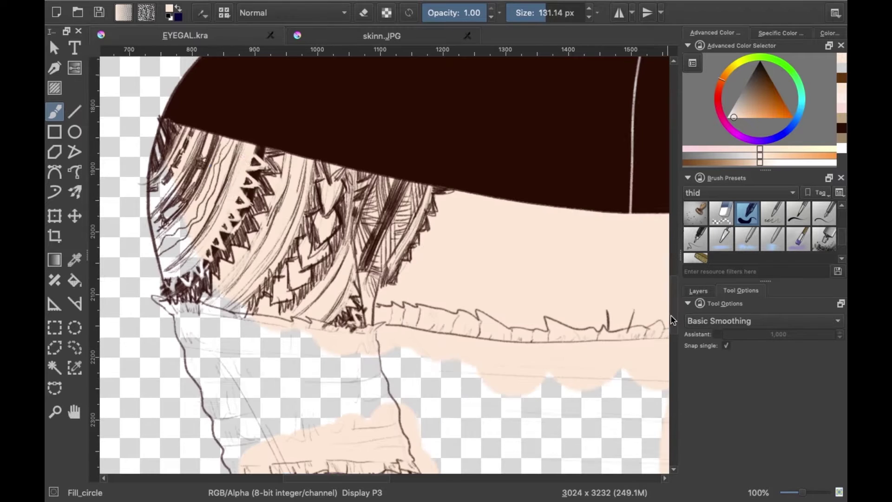
pyautogui.scroll(5, 195, 291)
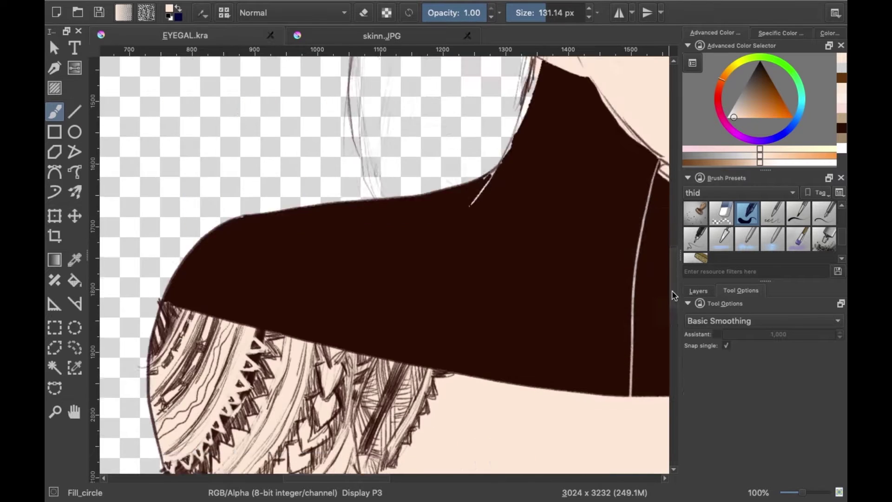
pyautogui.hscroll(4, 517, 399)
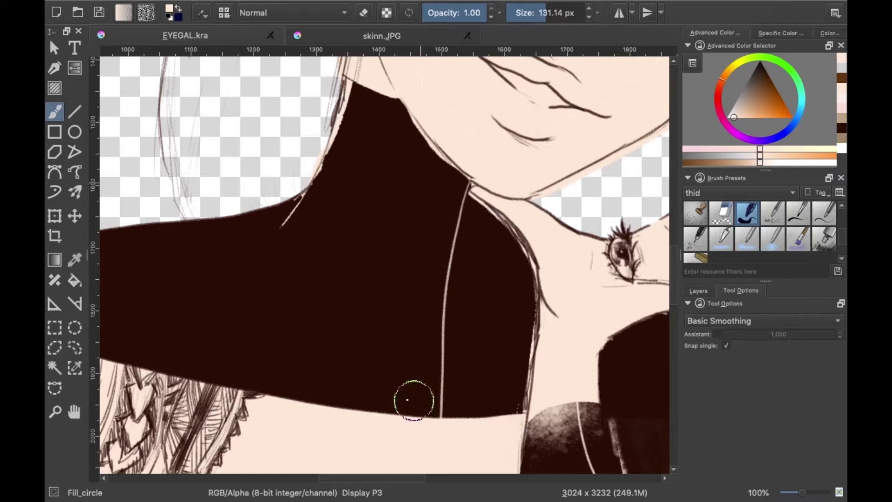
pyautogui.scroll(-4, 413, 398)
pyautogui.click(698, 291)
# Sample the shirt brown from the canvas and flood-fill the main shirt areas on Layer 16
pyautogui.press('p')
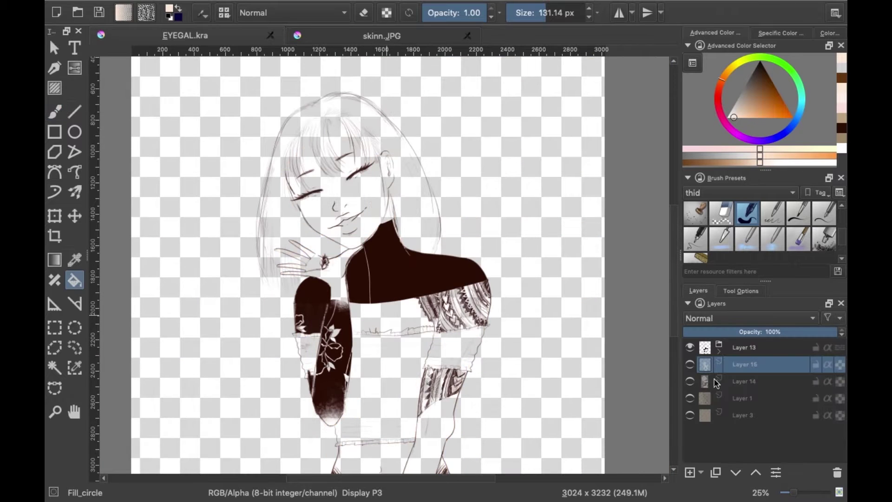
pyautogui.click(690, 382)
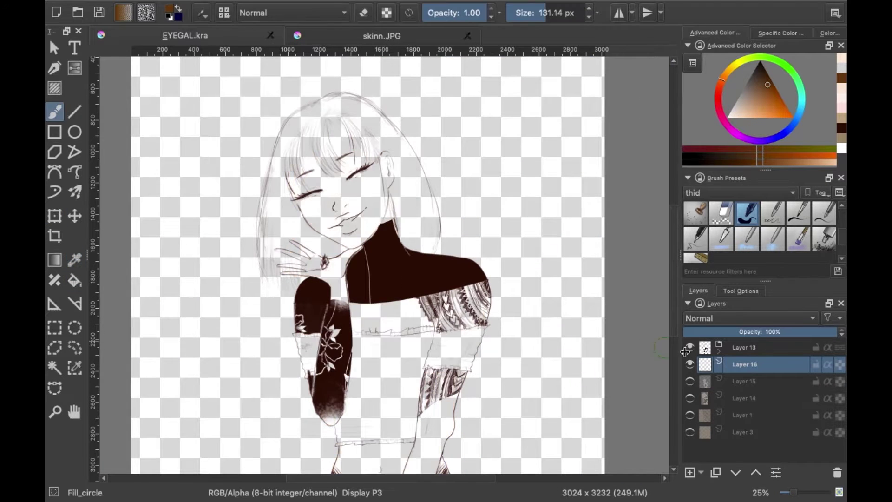
pyautogui.click(75, 280)
pyautogui.click(741, 291)
pyautogui.click(386, 385)
pyautogui.moveTo(792, 491); pyautogui.dragTo(800, 496)
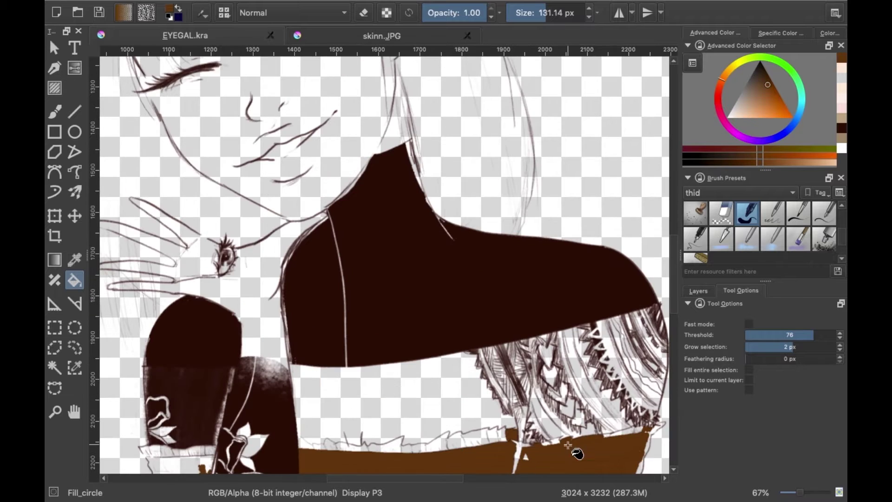
# Colour the lower-left shirt brown with the brush after undoing a fill that spilled over the canvas
pyautogui.scroll(-5, 202, 192)
pyautogui.click(195, 199)
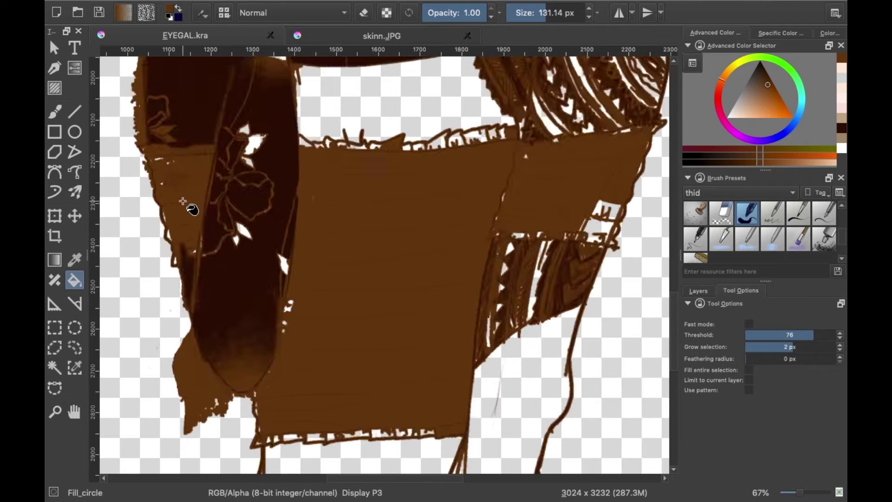
pyautogui.hotkey('ctrl', 'z')
pyautogui.press('b')
pyautogui.moveTo(315, 295); pyautogui.dragTo(278, 383)
# Shrink the brush to about 6 px and paint brown into the gap along the shirt's left edge
pyautogui.scroll(5, 278, 383)
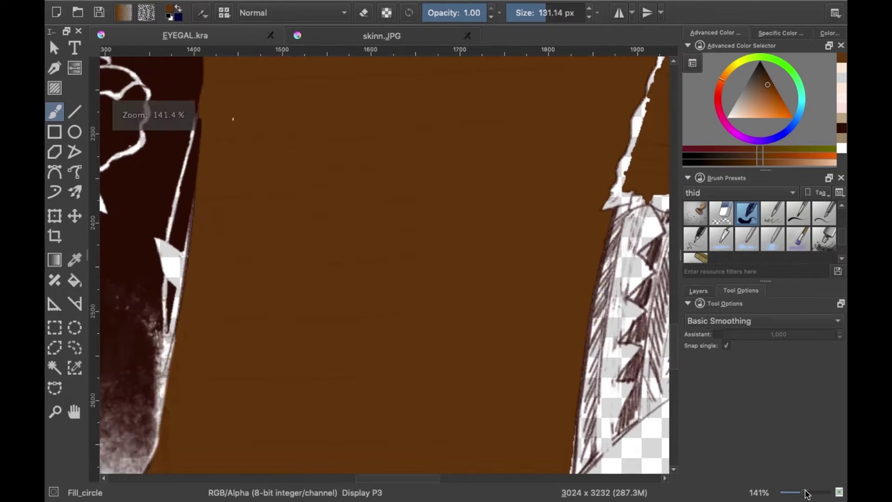
pyautogui.press('[')
pyautogui.press('[')
pyautogui.press('[')
pyautogui.hscroll(-5, 441, 324)
pyautogui.press('[')
pyautogui.press('[')
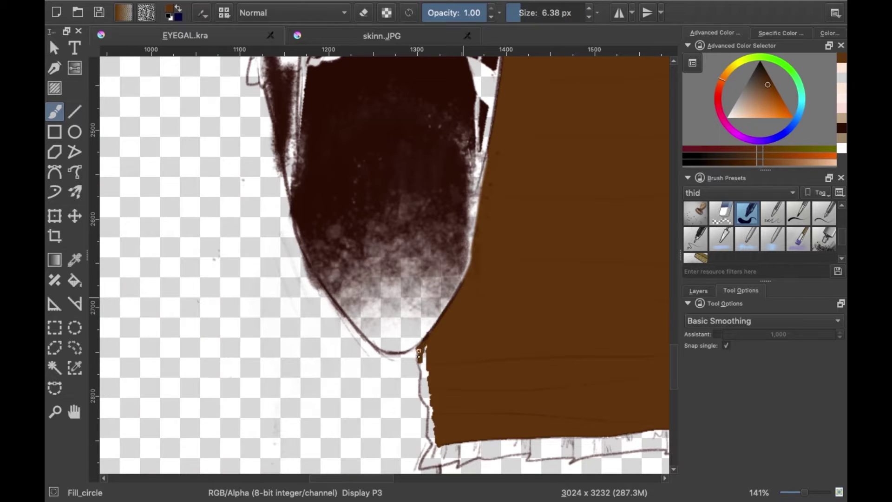
pyautogui.moveTo(441, 382); pyautogui.dragTo(427, 350)
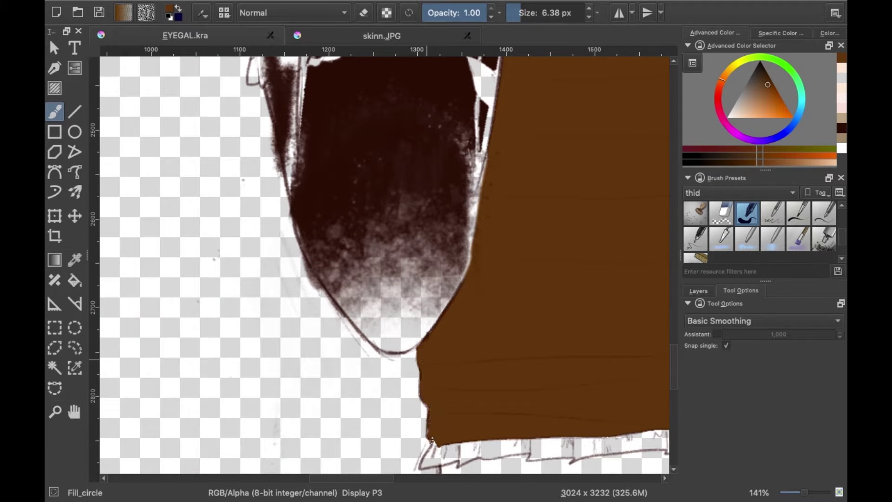
# Lower Layer 13's opacity, bring back the sketch lines, and return to Layer 16
pyautogui.scroll(5, 432, 439)
pyautogui.click(698, 290)
pyautogui.moveTo(762, 332); pyautogui.dragTo(810, 338)
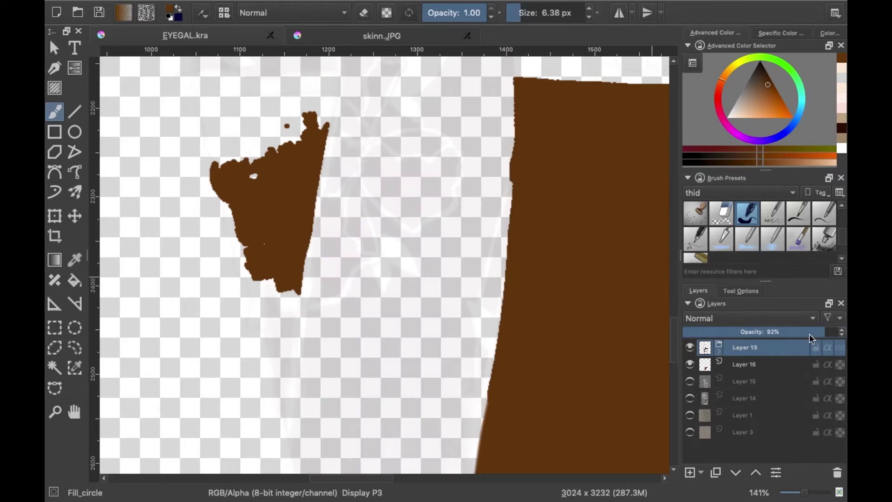
pyautogui.click(705, 384)
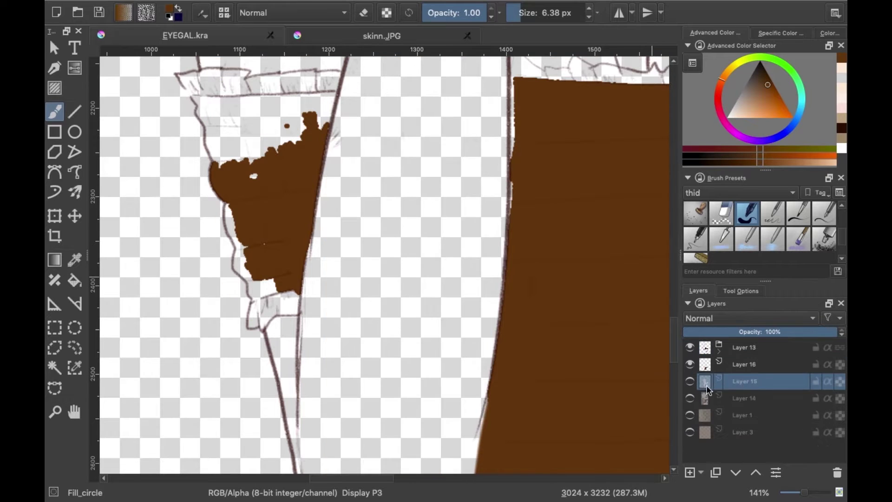
pyautogui.click(743, 364)
# Flood-fill the remaining small shirt gaps brown, undoing the large overflowing fill on the left
pyautogui.click(74, 280)
pyautogui.click(279, 130)
pyautogui.click(274, 309)
pyautogui.click(265, 288)
pyautogui.click(281, 82)
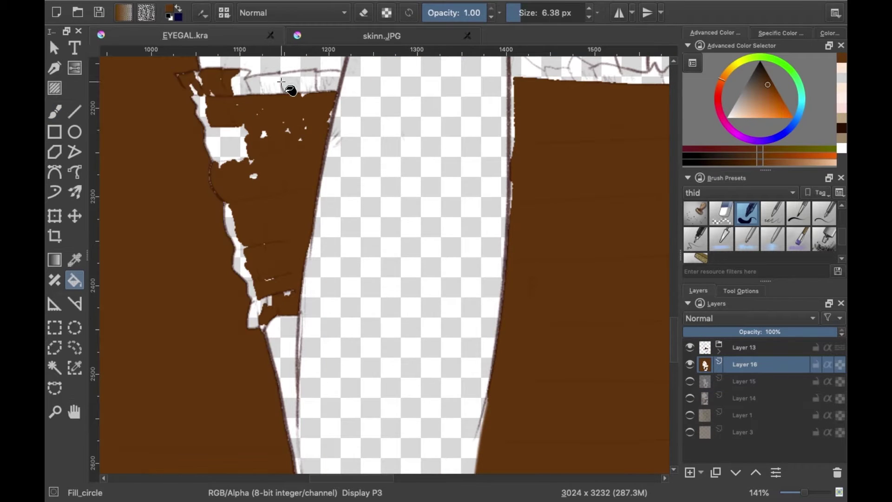
pyautogui.hotkey('ctrl', 'z')
# Fill four gaps in the shirt's hem fringe with brown
pyautogui.scroll(-8, 269, 209)
pyautogui.hscroll(4, 253, 336)
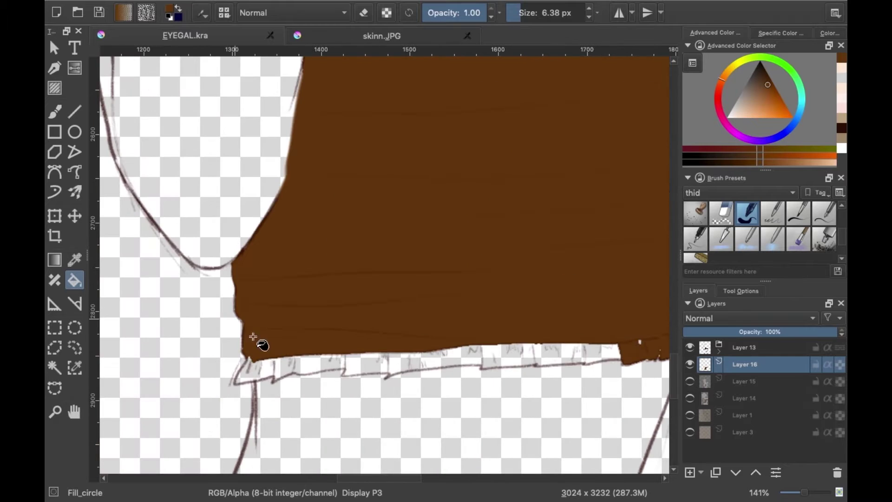
pyautogui.click(321, 366)
pyautogui.click(367, 367)
pyautogui.click(450, 358)
pyautogui.click(557, 357)
# Brush a brown wedge and fringe gap at the hem, then undo the fringe strokes
pyautogui.press('b')
pyautogui.moveTo(290, 360)
pyautogui.mouseDown()
pyautogui.moveTo(277, 376)
pyautogui.moveTo(246, 376)
pyautogui.mouseUp()
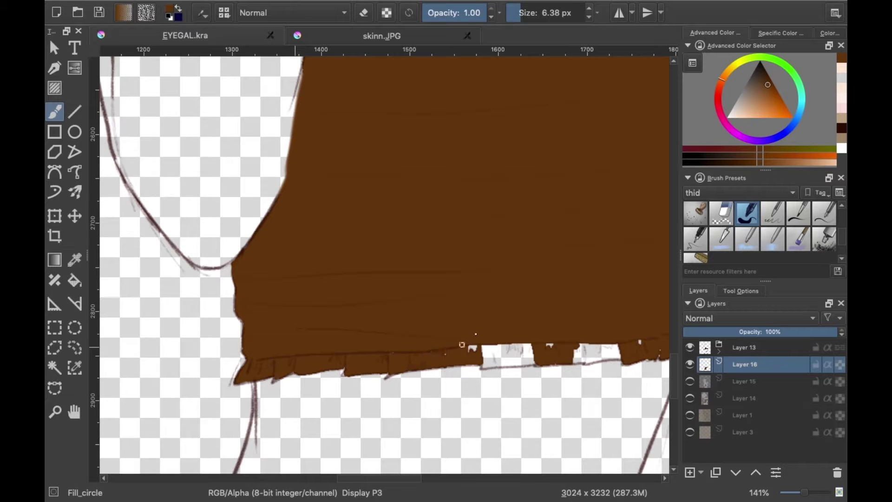
pyautogui.moveTo(462, 344)
pyautogui.mouseDown()
pyautogui.moveTo(534, 349)
pyautogui.moveTo(535, 358)
pyautogui.mouseUp()
pyautogui.hotkey('ctrl', 'z')
pyautogui.hotkey('ctrl', 'z')
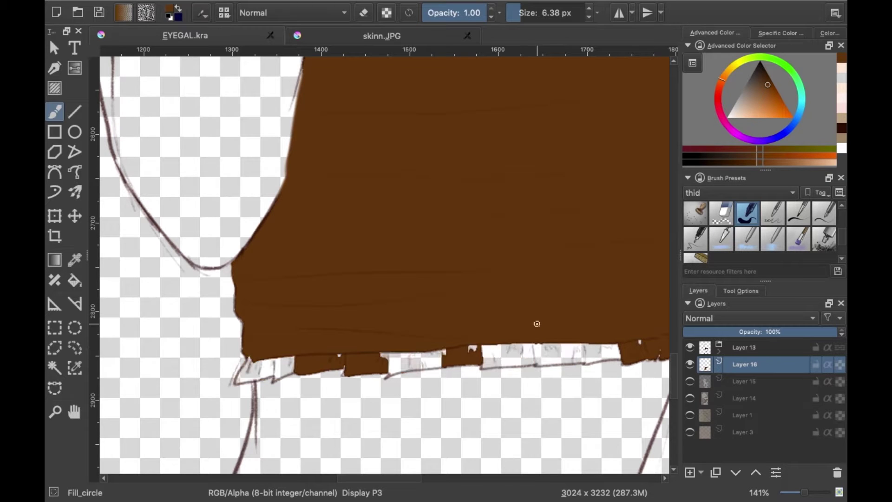
pyautogui.hotkey('ctrl', 'z')
pyautogui.hotkey('ctrl', 'z')
pyautogui.scroll(-2, 692, 453)
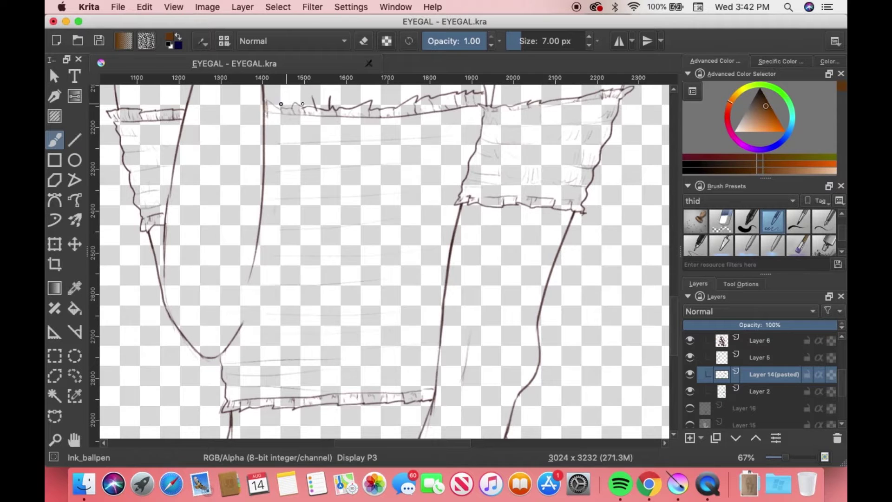
# Drag the toolbar brush Size slider up to 18.84 px
pyautogui.moveTo(342, 100); pyautogui.dragTo(372, 92)
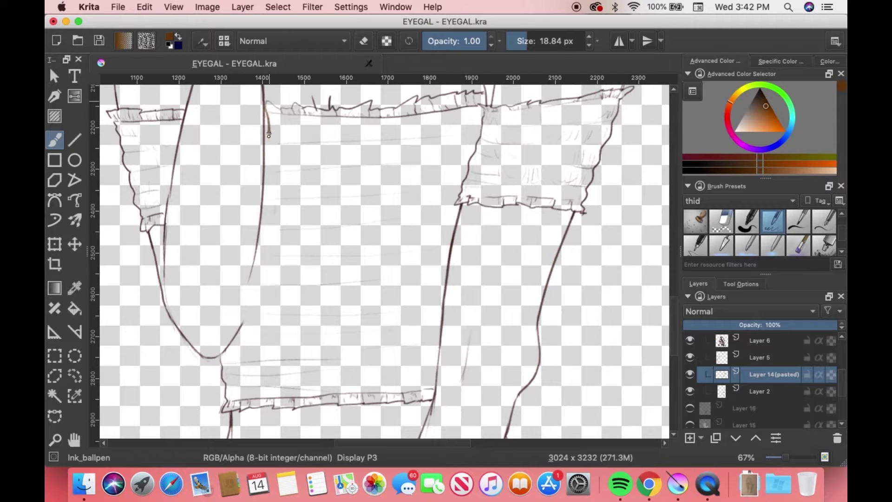
# Ink brown outline strokes down the shirt's side and left sleeve, then hide the Layer 2 sketch
pyautogui.moveTo(237, 337); pyautogui.dragTo(220, 357)
pyautogui.moveTo(186, 108); pyautogui.dragTo(178, 134)
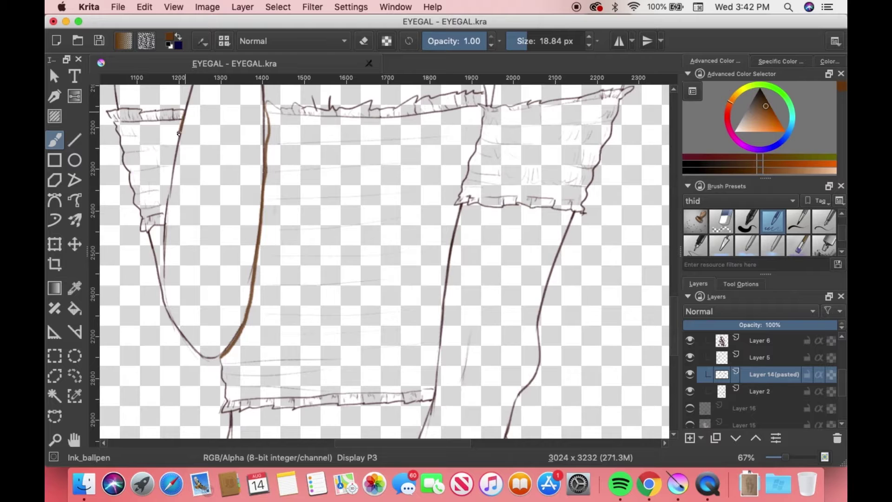
pyautogui.moveTo(165, 204); pyautogui.dragTo(163, 231)
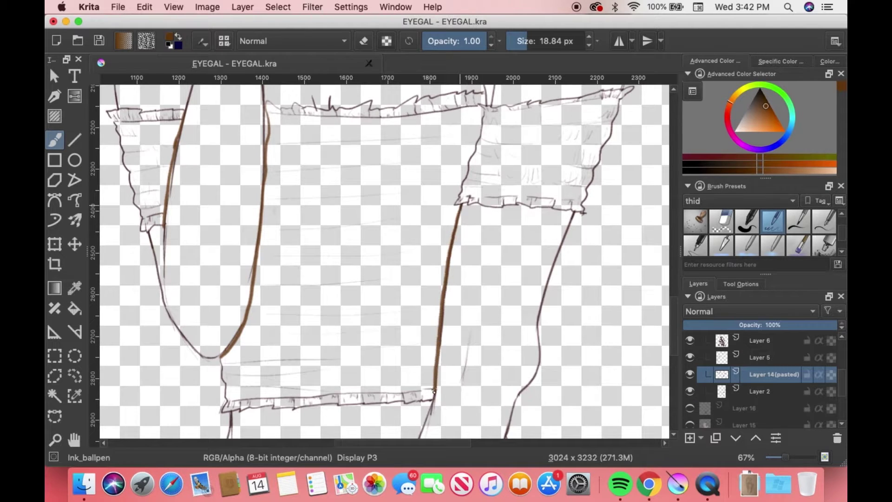
pyautogui.click(689, 391)
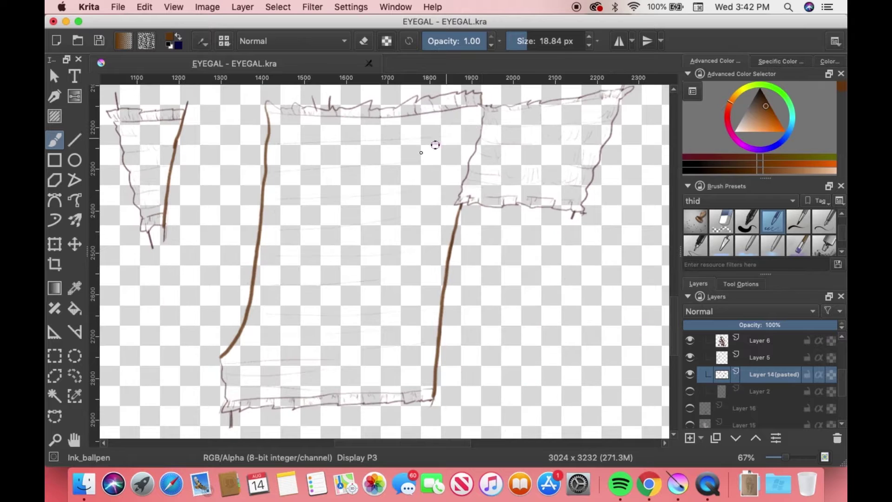
# Erase leftover sketch marks along the top, bottom and inside the left shape with an enlarged eraser
pyautogui.press('e')
pyautogui.press(']')
pyautogui.press(']')
pyautogui.press(']')
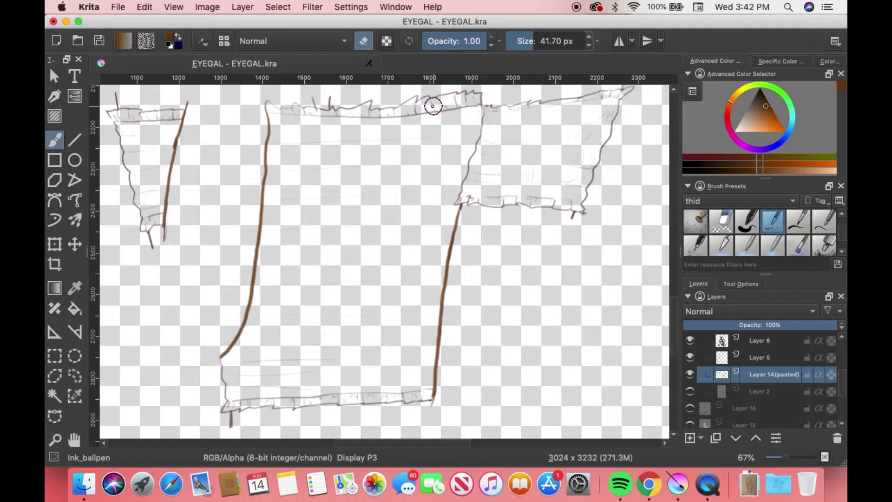
pyautogui.moveTo(420, 106); pyautogui.dragTo(456, 106)
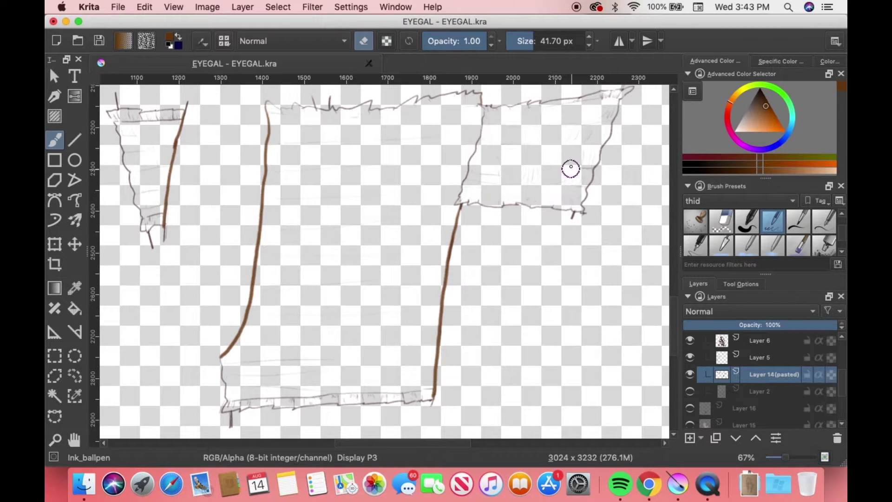
pyautogui.press(']')
pyautogui.press(']')
pyautogui.press(']')
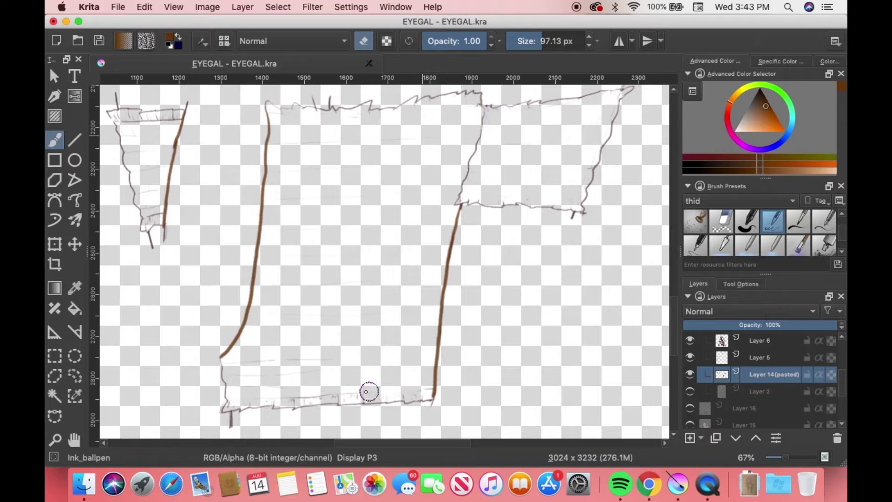
pyautogui.moveTo(365, 391); pyautogui.dragTo(304, 394)
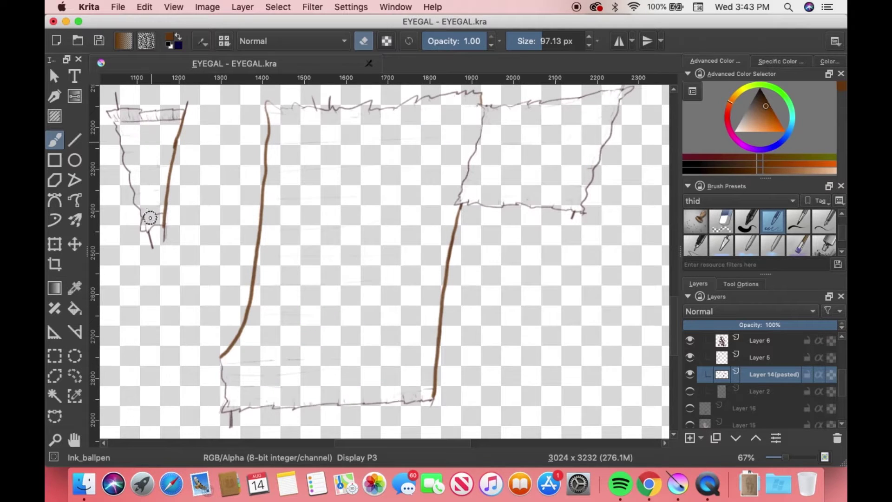
pyautogui.moveTo(160, 120); pyautogui.dragTo(118, 114)
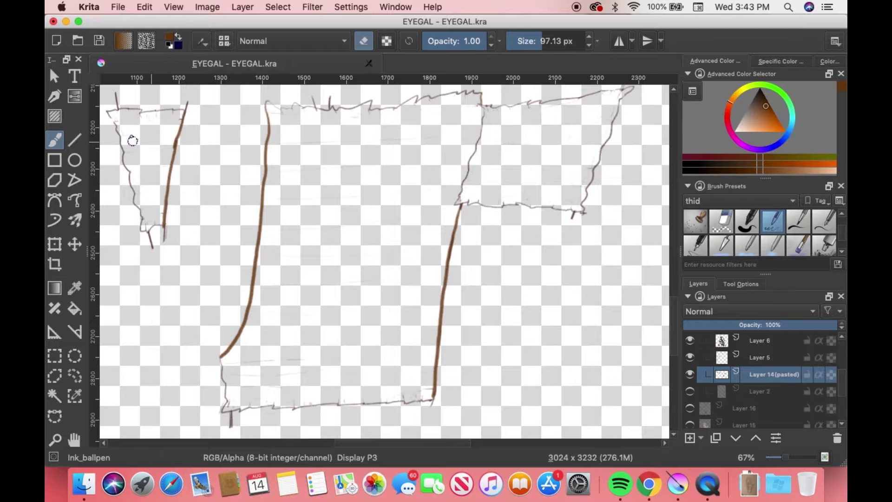
# Flood-fill the large and right-hand shapes brown, undoing an accidental whole-canvas fill
pyautogui.press('f')
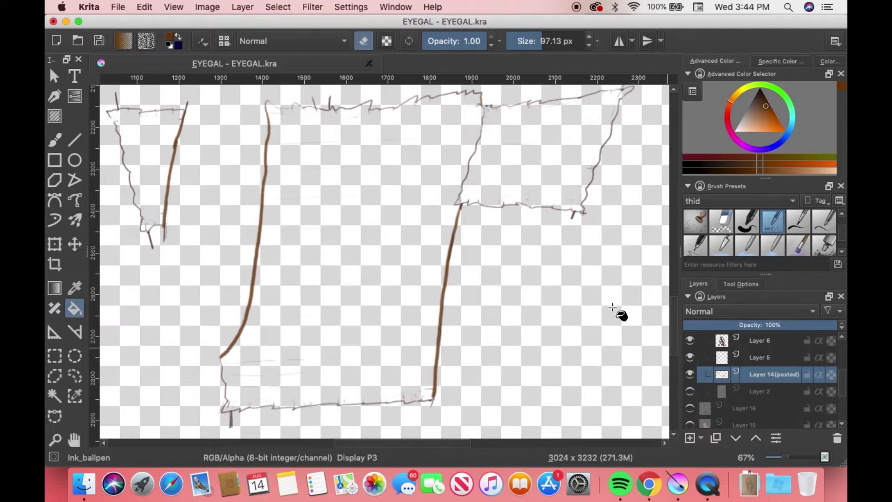
pyautogui.press('e')
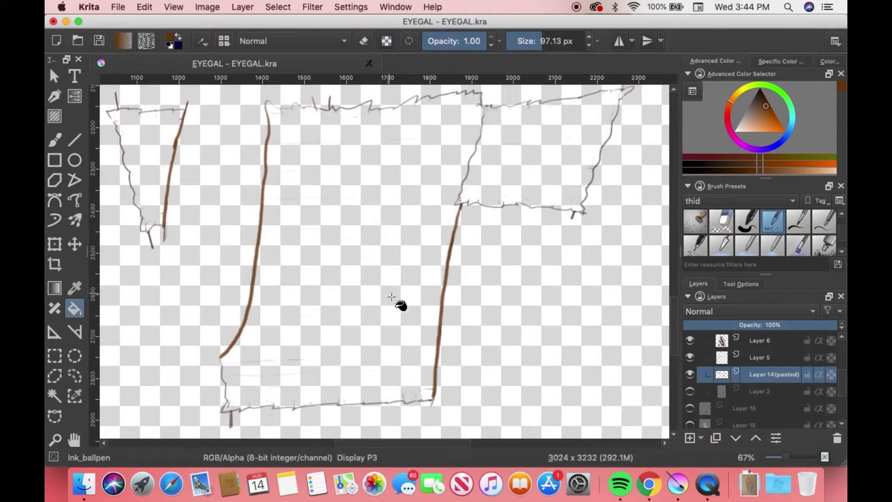
pyautogui.click(394, 285)
pyautogui.click(518, 189)
pyautogui.click(169, 149)
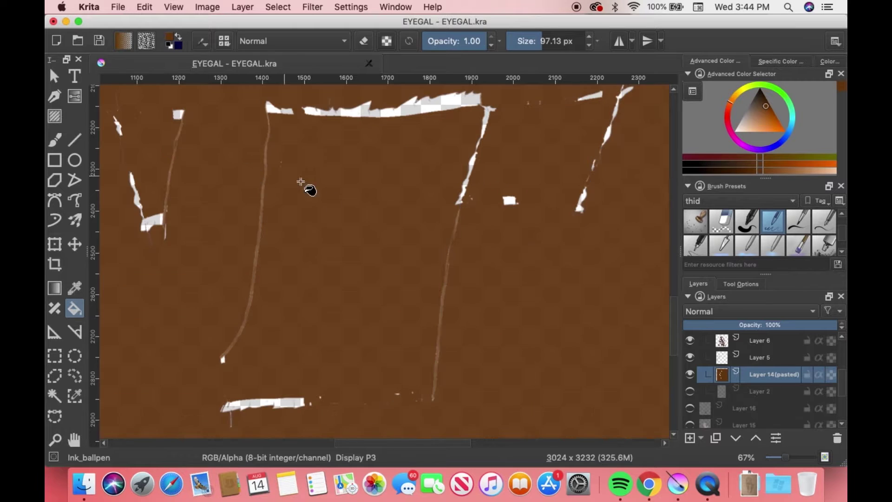
pyautogui.hotkey('ctrl', 'z')
pyautogui.press('b')
# Fill the left triangle brown and retry the right shape, undoing fills that merged the shapes
pyautogui.press('f')
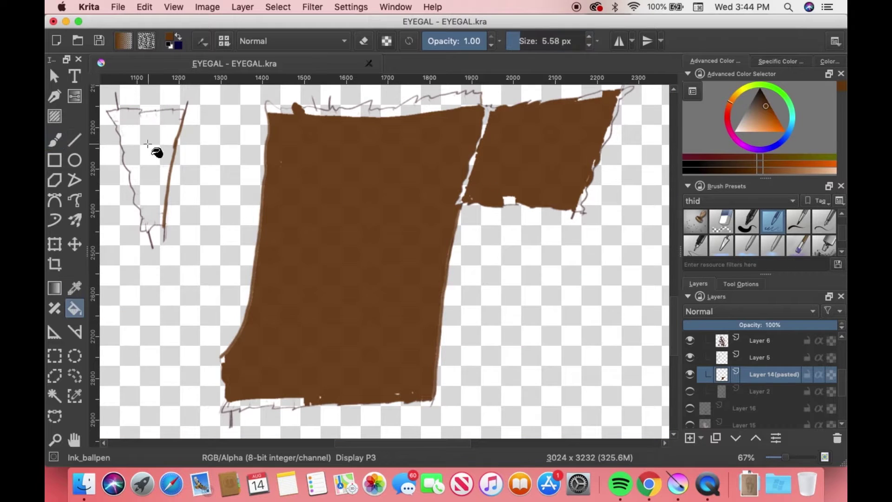
pyautogui.click(155, 152)
pyautogui.click(513, 136)
pyautogui.hotkey('ctrl', 'z')
pyautogui.click(432, 130)
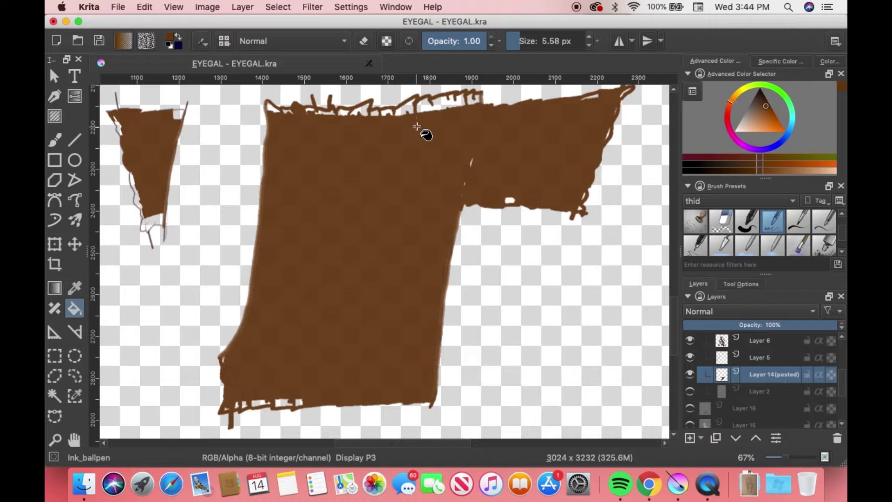
pyautogui.hotkey('ctrl', 'z')
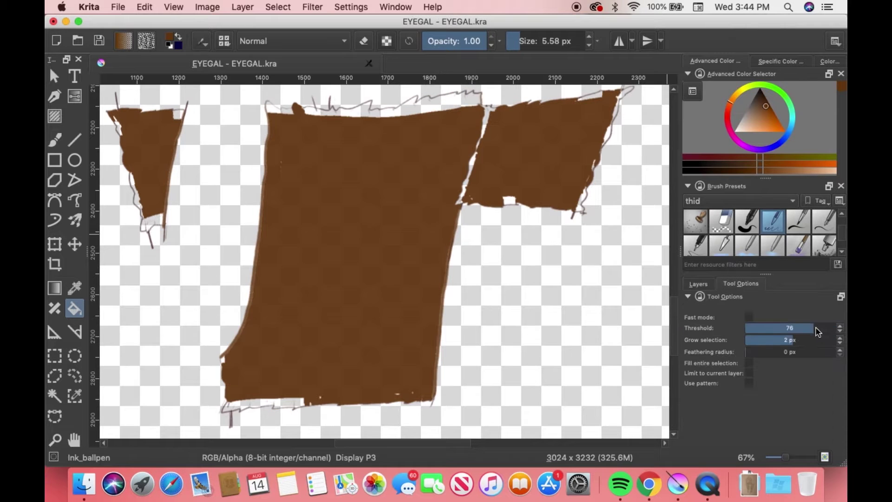
# Raise the fill threshold to 76 and fill the white gaps along the shapes' edges and tips
pyautogui.moveTo(581, 100)
pyautogui.mouseDown()
pyautogui.moveTo(375, 113)
pyautogui.moveTo(332, 133)
pyautogui.moveTo(269, 109)
pyautogui.mouseUp()
pyautogui.click(473, 99)
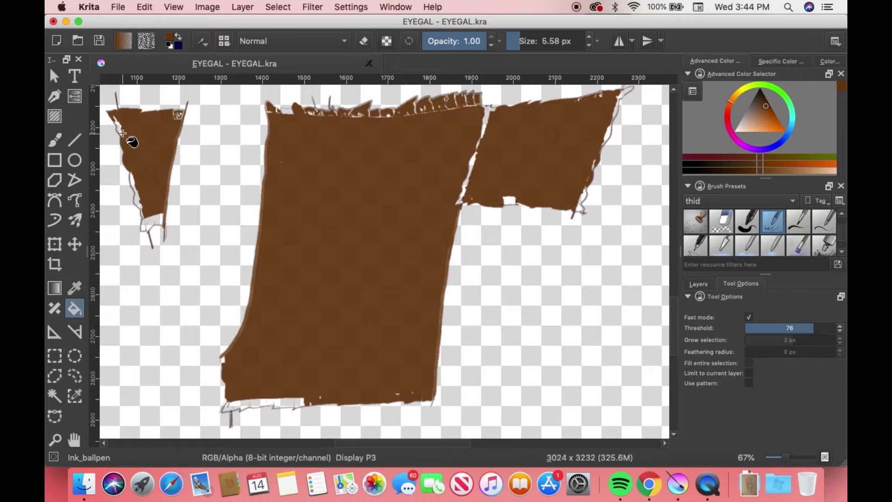
pyautogui.click(153, 222)
pyautogui.moveTo(305, 418); pyautogui.dragTo(242, 414)
pyautogui.click(281, 276)
pyautogui.click(474, 184)
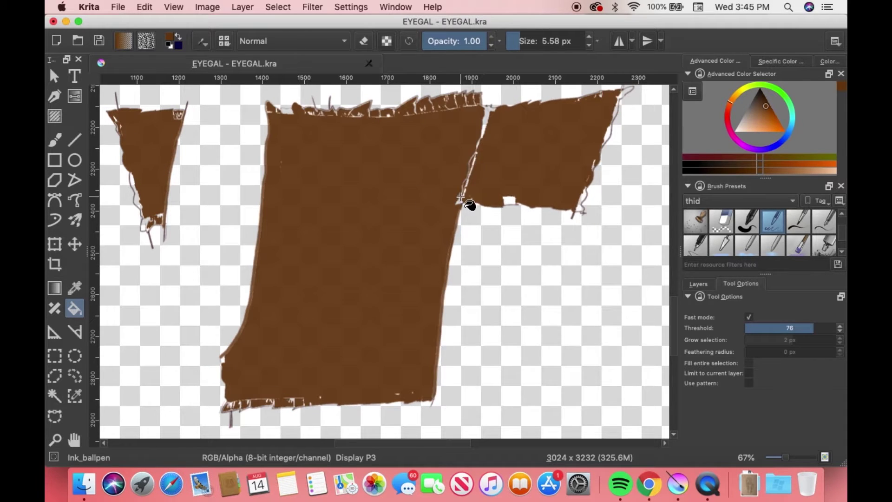
pyautogui.hotkey('ctrl', 'z')
# Brush over the triangle's left-edge gap and fill the top-right edge strip brown
pyautogui.press('b')
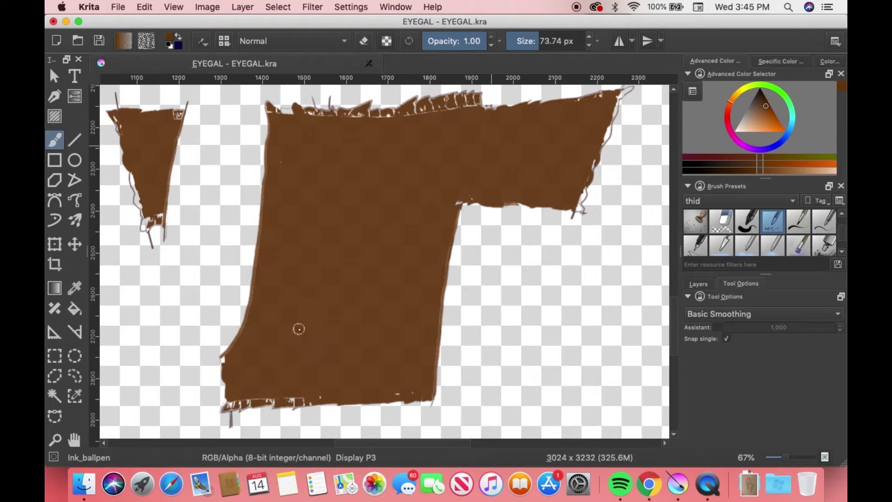
pyautogui.moveTo(139, 172); pyautogui.dragTo(138, 201)
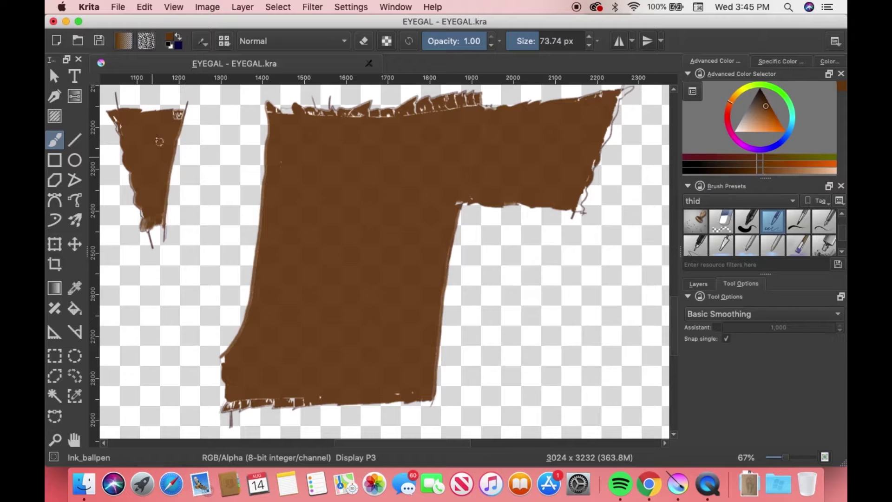
pyautogui.press('f')
pyautogui.click(609, 138)
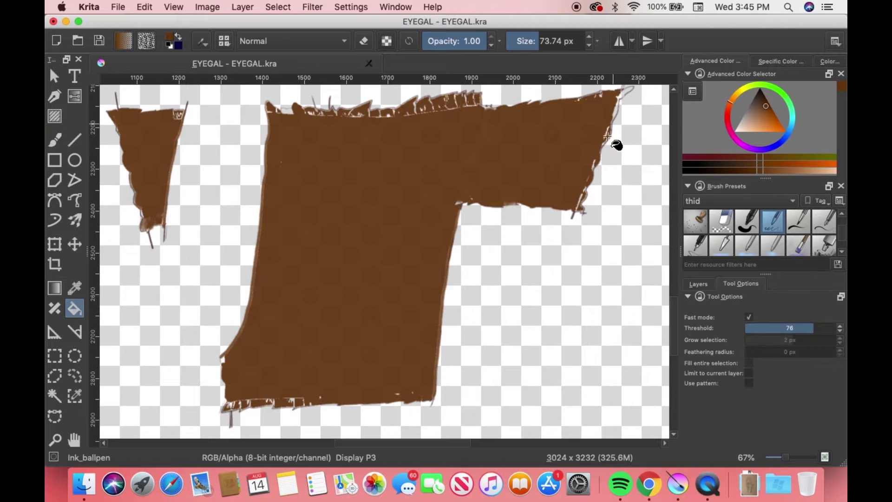
pyautogui.press('b')
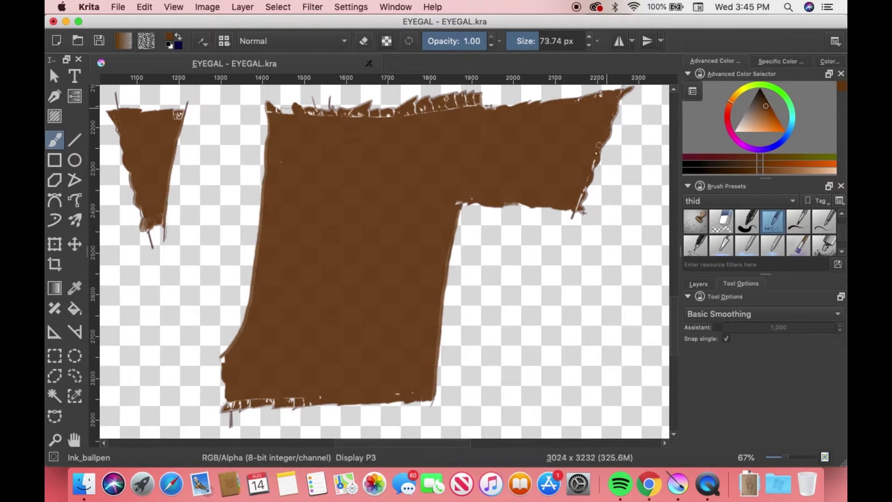
# Move Layer 14(pasted) below Layer 2, erase strays, merge it into Layer 16, and show Layer 15's skin
pyautogui.click(698, 283)
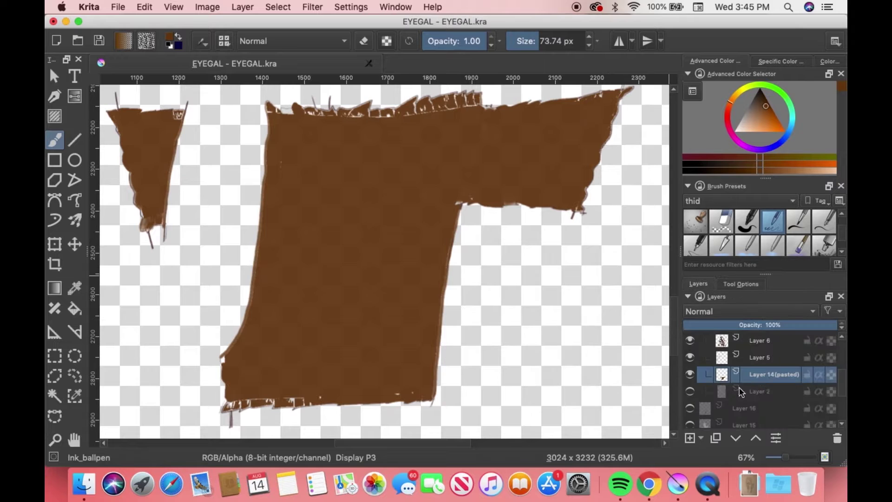
pyautogui.moveTo(758, 382)
pyautogui.mouseDown()
pyautogui.moveTo(753, 408)
pyautogui.moveTo(753, 399)
pyautogui.mouseUp()
pyautogui.press('e')
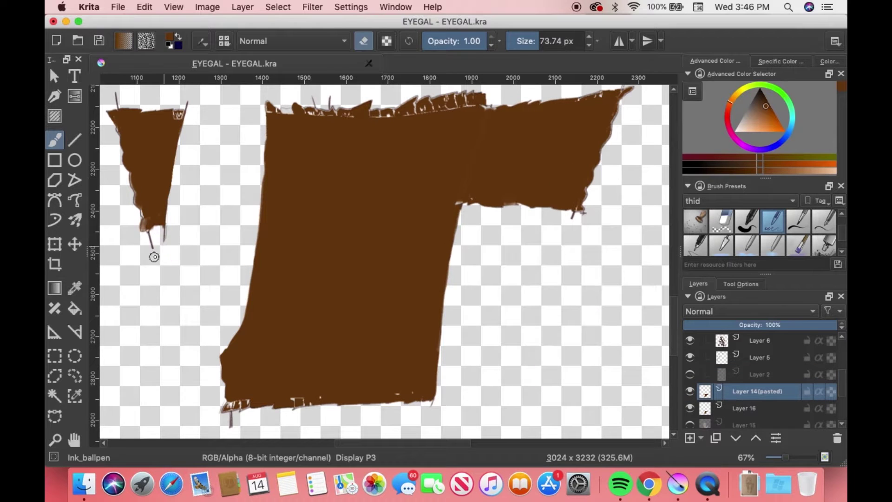
pyautogui.moveTo(188, 100); pyautogui.dragTo(184, 116)
pyautogui.moveTo(116, 91); pyautogui.dragTo(117, 110)
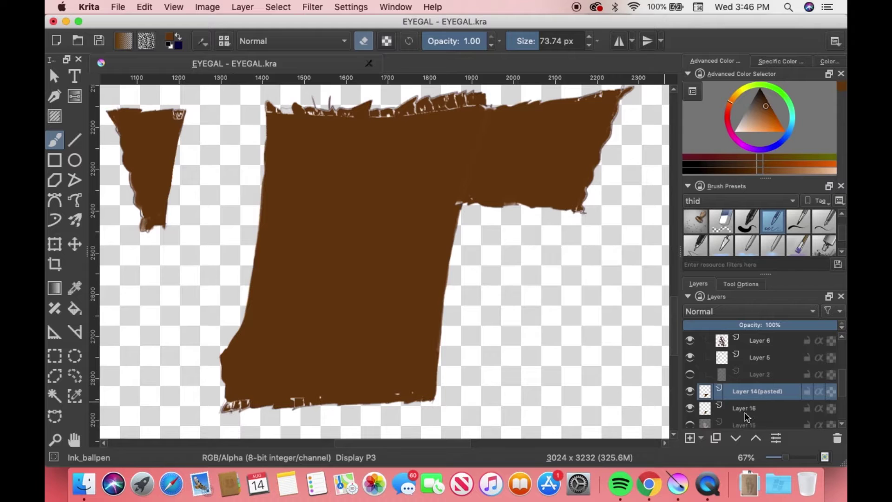
pyautogui.hotkey('ctrl', 'e')
pyautogui.click(690, 391)
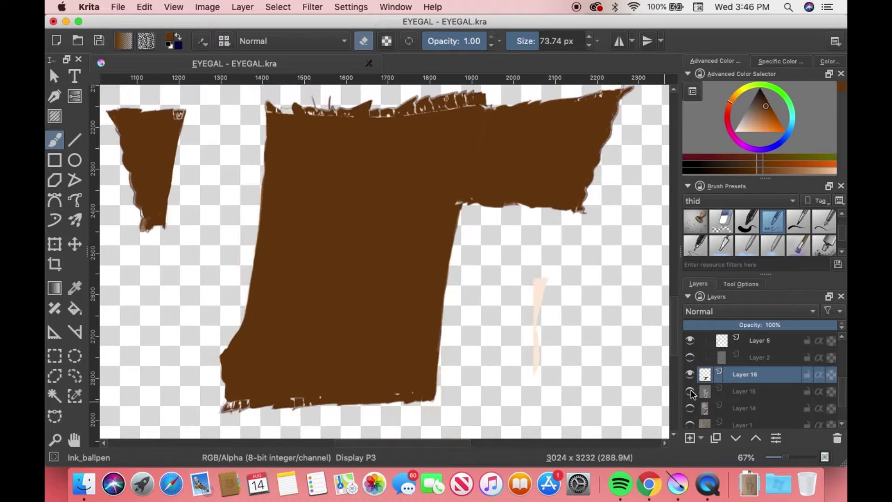
pyautogui.press('-')
# Show the lineart, tattoo patterns, dark top and dark sleeve layers, then zoom to 50% on the face
pyautogui.scroll(2, 692, 390)
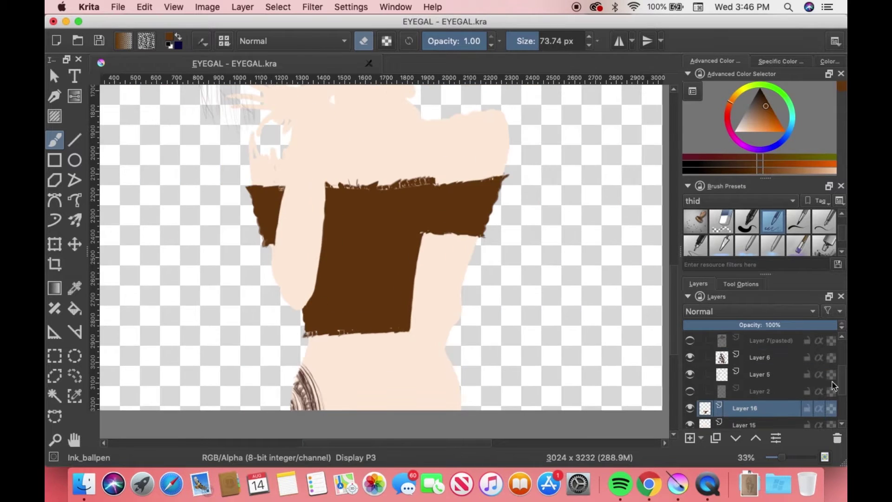
pyautogui.click(689, 391)
pyautogui.scroll(2, 691, 390)
pyautogui.click(689, 374)
pyautogui.click(690, 357)
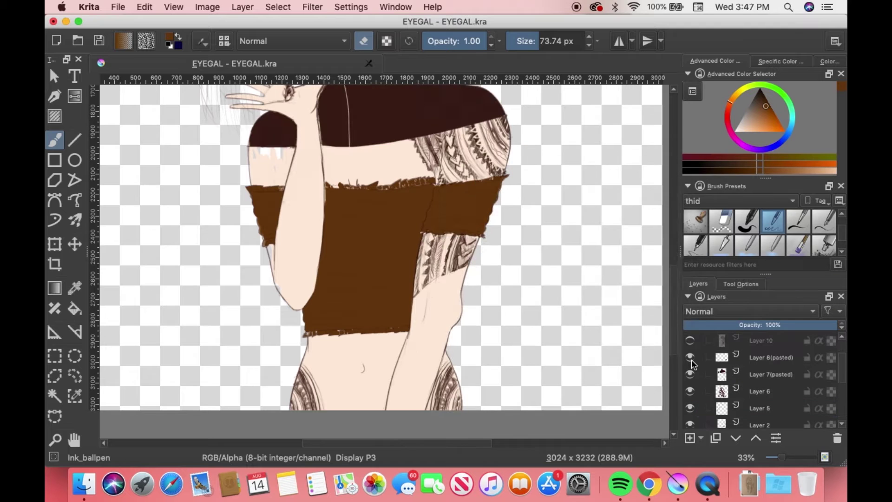
pyautogui.click(690, 340)
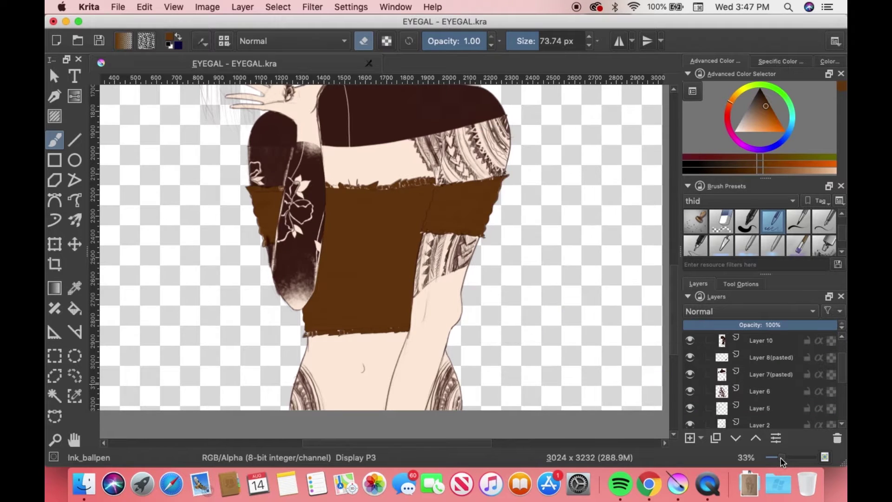
pyautogui.click(780, 459)
pyautogui.moveTo(781, 459); pyautogui.dragTo(783, 457)
pyautogui.scroll(5, 372, 256)
pyautogui.scroll(-1, 371, 255)
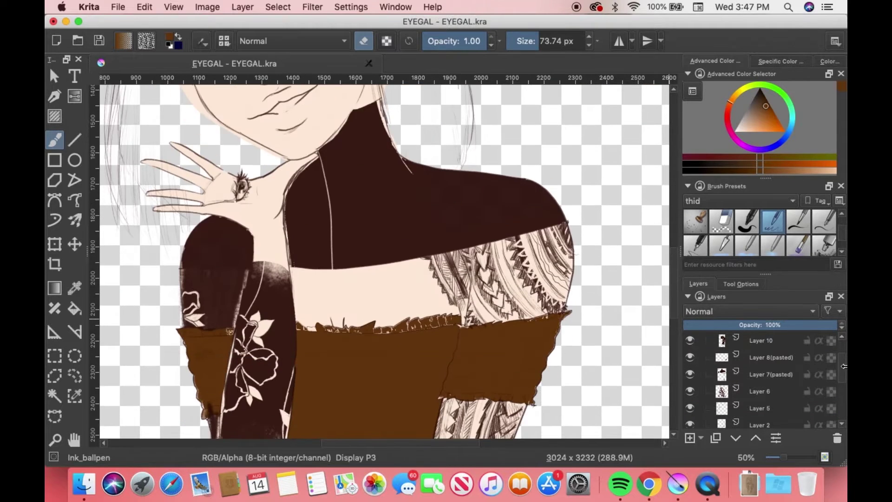
pyautogui.scroll(5, 743, 372)
# Select Layer 16, toggle the grey hair layer's visibility, and add a new Layer 17
pyautogui.click(709, 357)
pyautogui.doubleClick(689, 391)
pyautogui.click(689, 391)
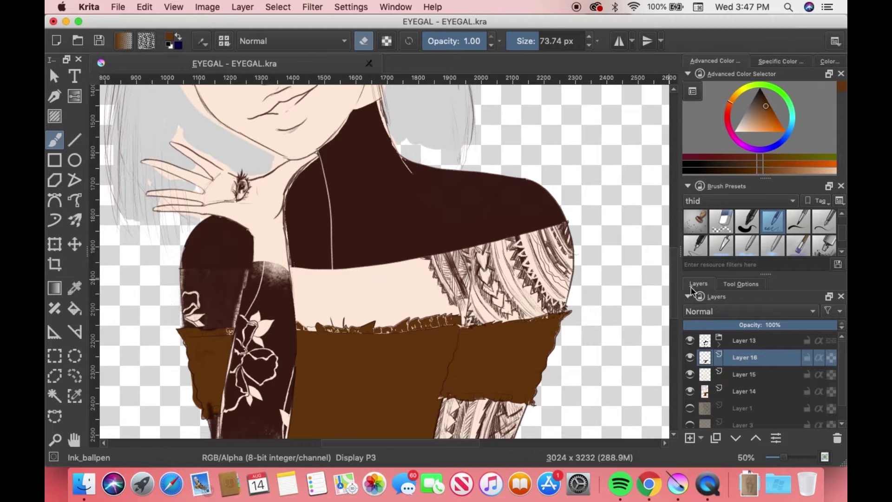
pyautogui.moveTo(674, 316); pyautogui.dragTo(674, 252)
pyautogui.scroll(-1, 743, 371)
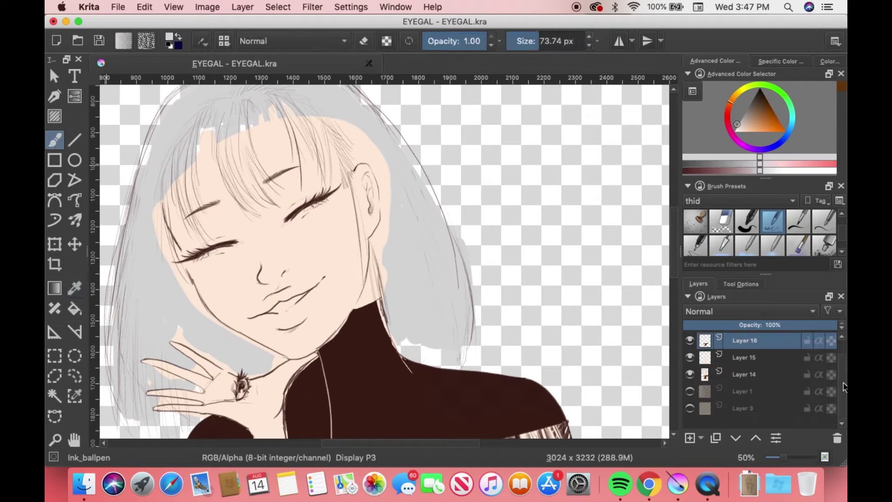
pyautogui.click(690, 374)
pyautogui.click(689, 408)
pyautogui.moveTo(156, 202); pyautogui.dragTo(163, 262)
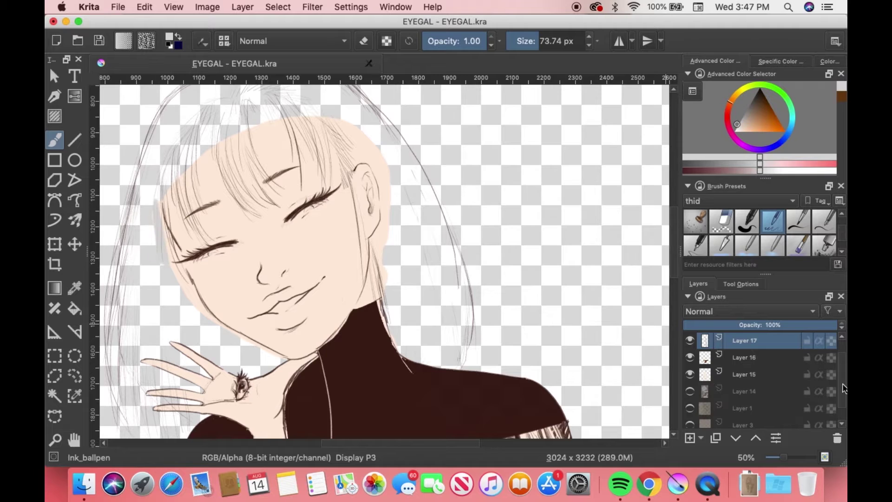
# Paint light grey hair beside the face down to the hand using the Fill_circle brush
pyautogui.moveTo(160, 200)
pyautogui.mouseDown()
pyautogui.moveTo(167, 253)
pyautogui.moveTo(193, 315)
pyautogui.mouseUp()
pyautogui.moveTo(149, 186); pyautogui.dragTo(125, 302)
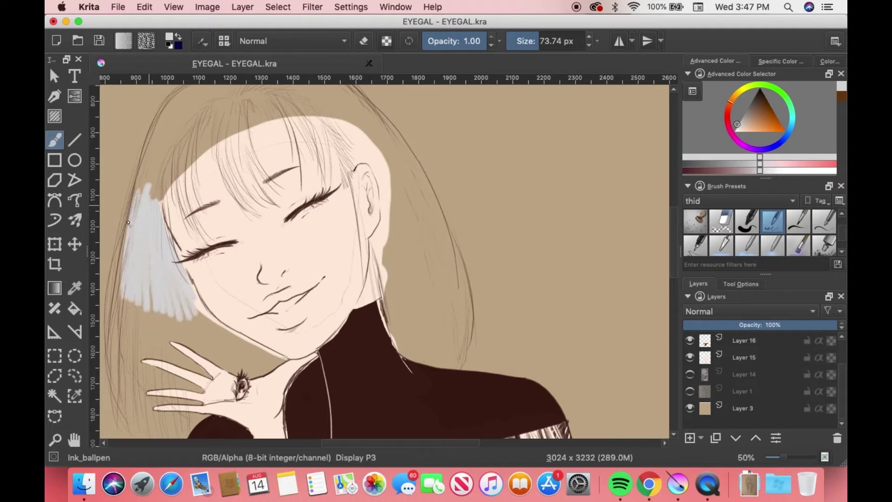
pyautogui.moveTo(130, 223)
pyautogui.mouseDown()
pyautogui.moveTo(126, 336)
pyautogui.moveTo(155, 293)
pyautogui.moveTo(193, 339)
pyautogui.mouseUp()
pyautogui.press('/')
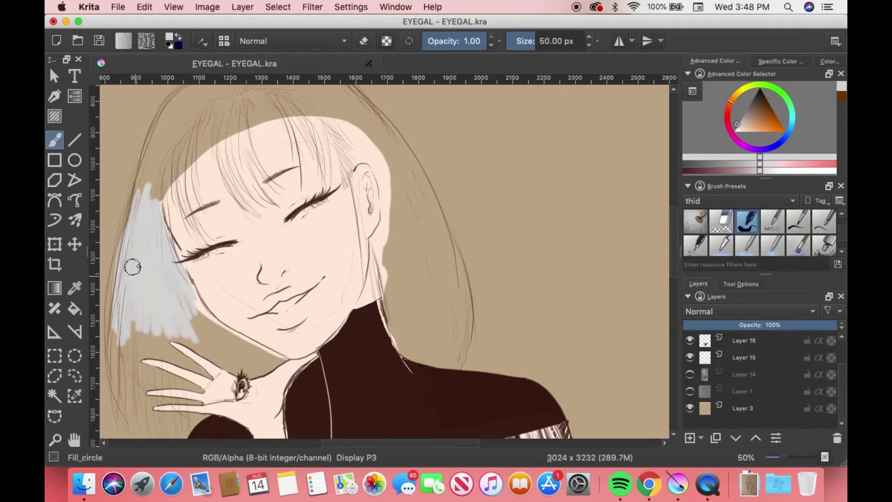
pyautogui.moveTo(134, 353)
pyautogui.mouseDown()
pyautogui.moveTo(153, 310)
pyautogui.moveTo(219, 339)
pyautogui.moveTo(228, 359)
pyautogui.moveTo(197, 347)
pyautogui.moveTo(205, 331)
pyautogui.mouseUp()
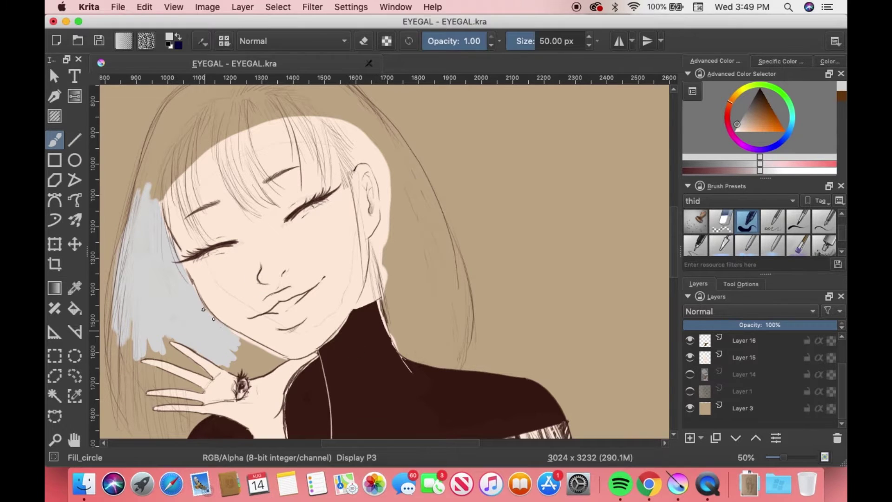
pyautogui.moveTo(251, 347); pyautogui.dragTo(251, 360)
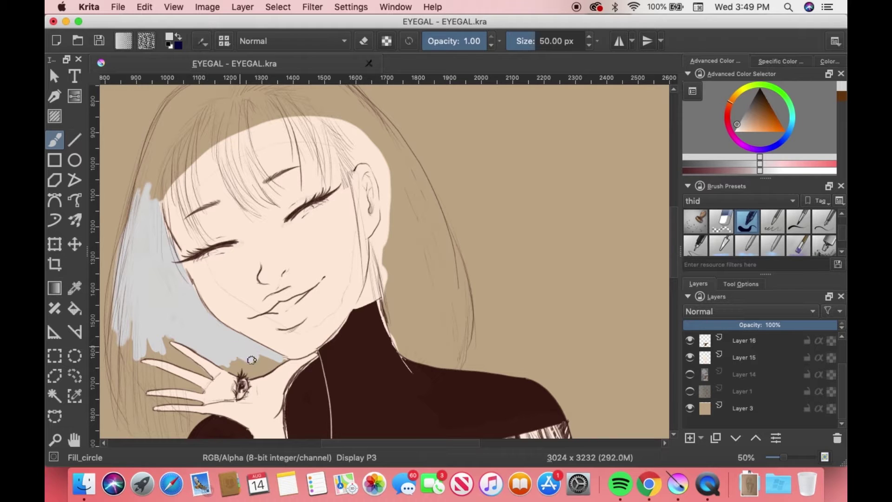
pyautogui.moveTo(163, 341); pyautogui.dragTo(149, 355)
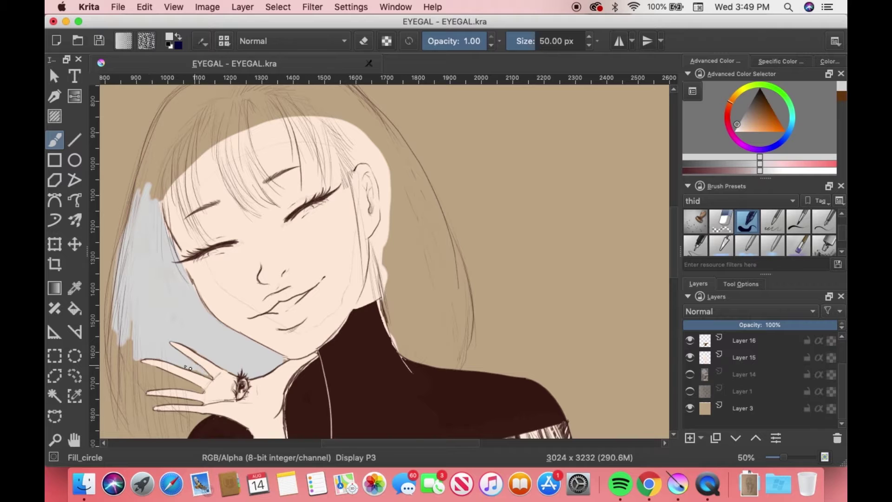
# Fill grey along the left hair edge, below the fingers, and down the right side to the collar
pyautogui.moveTo(133, 323); pyautogui.dragTo(119, 364)
pyautogui.moveTo(116, 309)
pyautogui.mouseDown()
pyautogui.moveTo(125, 372)
pyautogui.moveTo(198, 400)
pyautogui.moveTo(156, 418)
pyautogui.moveTo(113, 338)
pyautogui.mouseUp()
pyautogui.moveTo(116, 371); pyautogui.dragTo(192, 397)
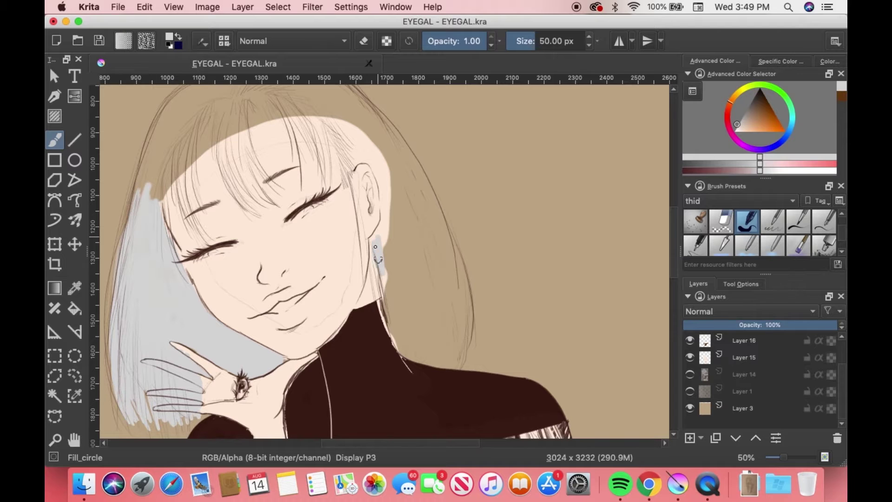
pyautogui.moveTo(377, 237)
pyautogui.mouseDown()
pyautogui.moveTo(394, 325)
pyautogui.moveTo(377, 241)
pyautogui.mouseUp()
pyautogui.moveTo(388, 277)
pyautogui.mouseDown()
pyautogui.moveTo(393, 167)
pyautogui.moveTo(422, 181)
pyautogui.moveTo(422, 235)
pyautogui.moveTo(400, 277)
pyautogui.mouseUp()
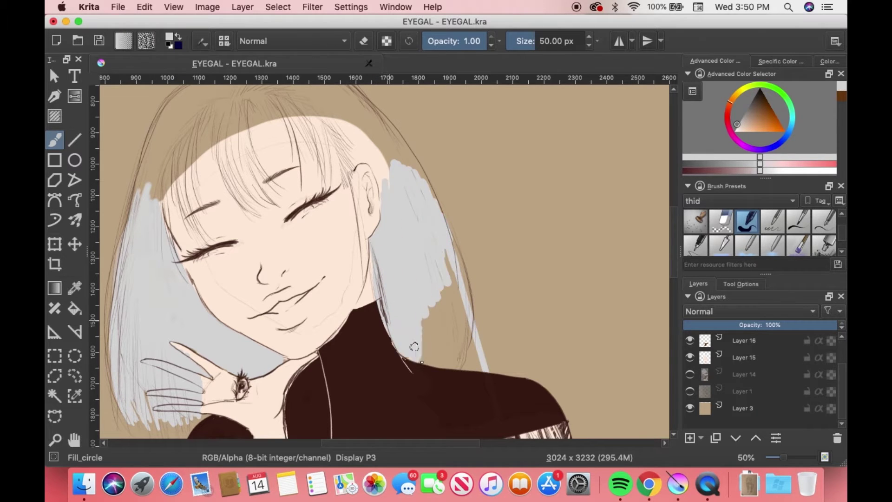
pyautogui.moveTo(414, 346)
pyautogui.mouseDown()
pyautogui.moveTo(450, 252)
pyautogui.moveTo(462, 297)
pyautogui.moveTo(451, 346)
pyautogui.mouseUp()
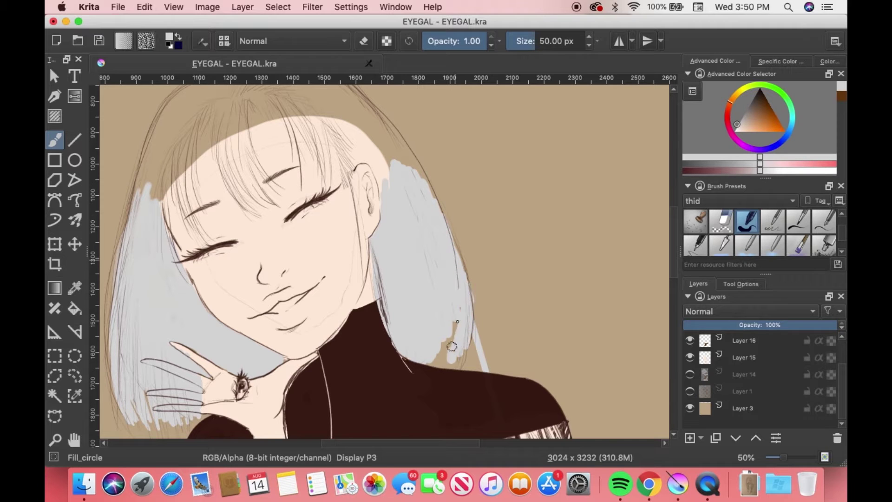
# Paint grey along the top hair edges and above the ear, undoing the stray bang strokes
pyautogui.moveTo(334, 126); pyautogui.dragTo(354, 166)
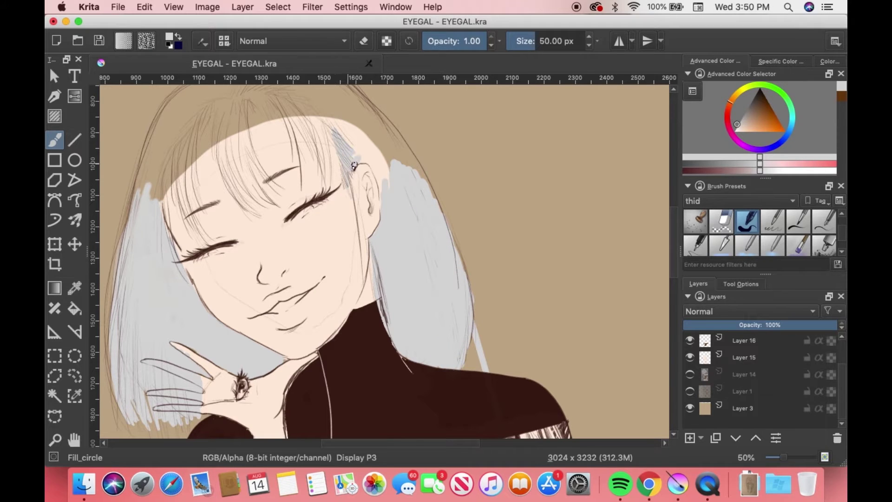
pyautogui.moveTo(384, 201)
pyautogui.mouseDown()
pyautogui.moveTo(404, 140)
pyautogui.moveTo(423, 186)
pyautogui.mouseUp()
pyautogui.scroll(5, 278, 232)
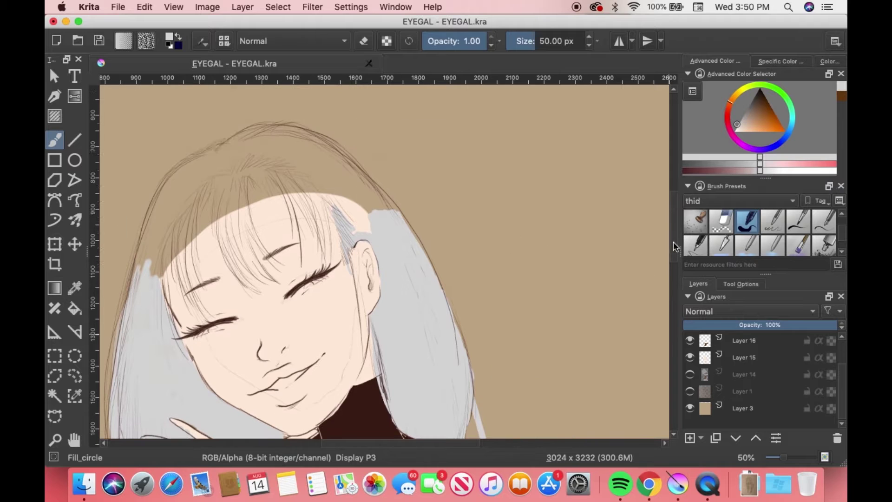
pyautogui.moveTo(226, 157); pyautogui.dragTo(163, 205)
pyautogui.moveTo(142, 260); pyautogui.dragTo(171, 180)
pyautogui.moveTo(315, 143); pyautogui.dragTo(386, 209)
pyautogui.moveTo(231, 177)
pyautogui.mouseDown()
pyautogui.moveTo(218, 246)
pyautogui.moveTo(251, 272)
pyautogui.mouseUp()
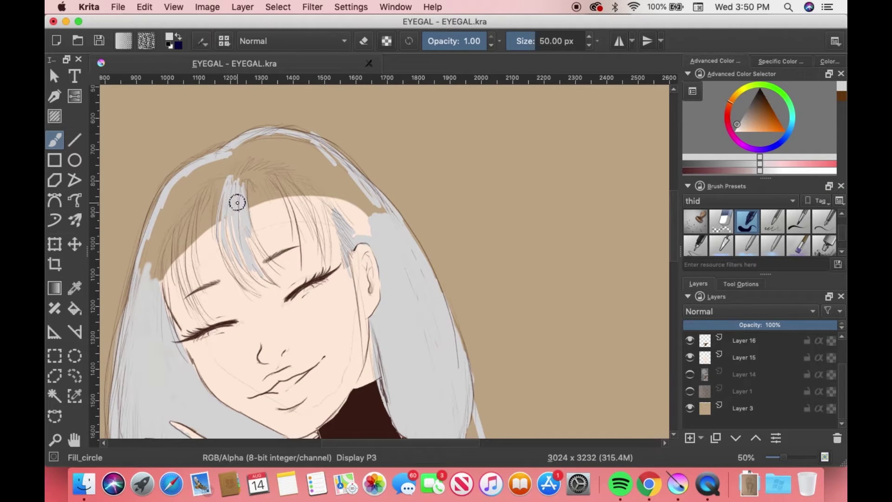
pyautogui.hotkey('ctrl', 'z')
pyautogui.hotkey('ctrl', 'z')
pyautogui.hotkey('ctrl', 'z')
pyautogui.hotkey('ctrl', 'z')
pyautogui.hotkey('ctrl', 'z')
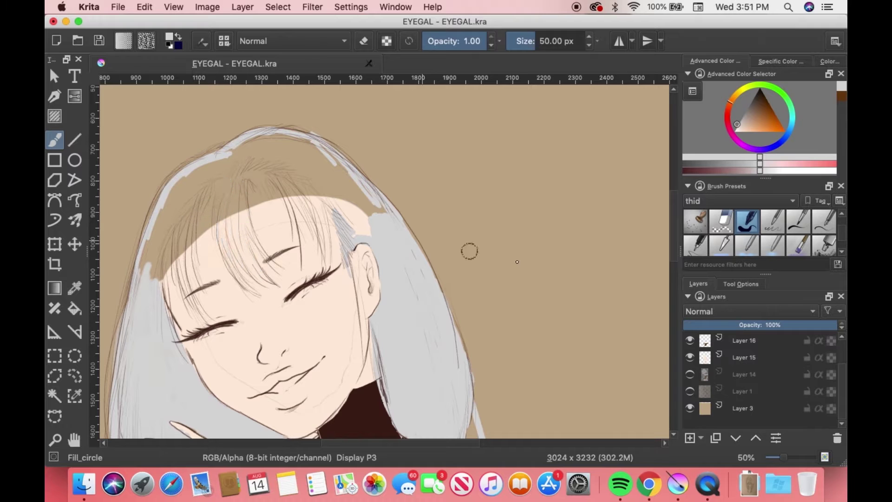
# Add Layer 17 and paint grey hair over the crown and bangs
pyautogui.press('Insert')
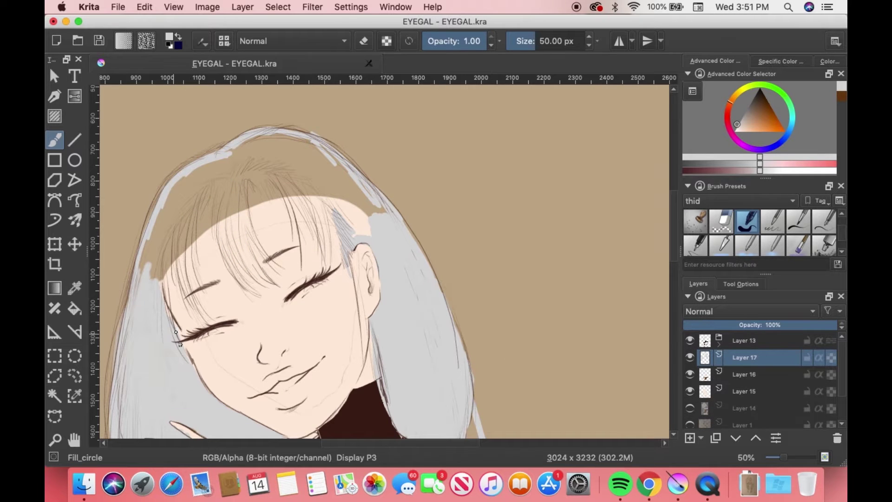
pyautogui.moveTo(156, 279)
pyautogui.mouseDown()
pyautogui.moveTo(199, 168)
pyautogui.moveTo(251, 145)
pyautogui.mouseUp()
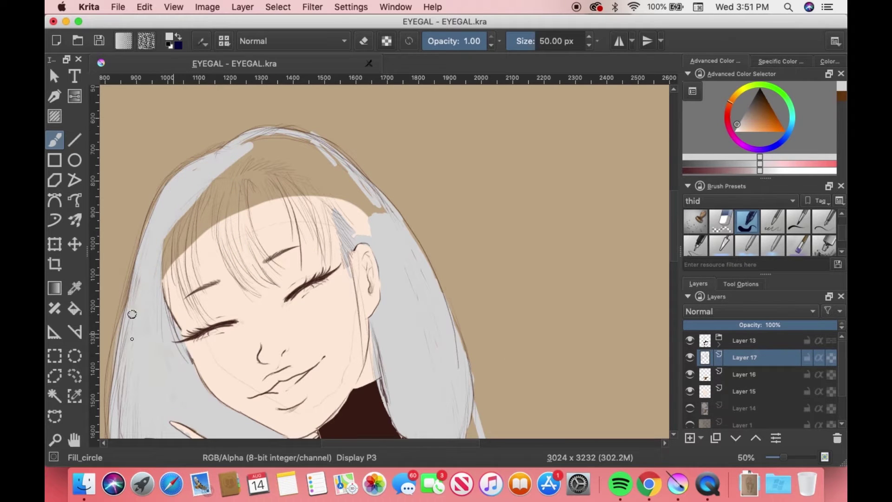
pyautogui.moveTo(196, 189); pyautogui.dragTo(251, 145)
pyautogui.moveTo(200, 165)
pyautogui.mouseDown()
pyautogui.moveTo(342, 155)
pyautogui.moveTo(358, 218)
pyautogui.moveTo(321, 190)
pyautogui.moveTo(222, 241)
pyautogui.moveTo(269, 253)
pyautogui.moveTo(241, 186)
pyautogui.moveTo(205, 195)
pyautogui.moveTo(184, 299)
pyautogui.moveTo(171, 227)
pyautogui.moveTo(192, 278)
pyautogui.mouseUp()
pyautogui.moveTo(255, 179); pyautogui.dragTo(314, 226)
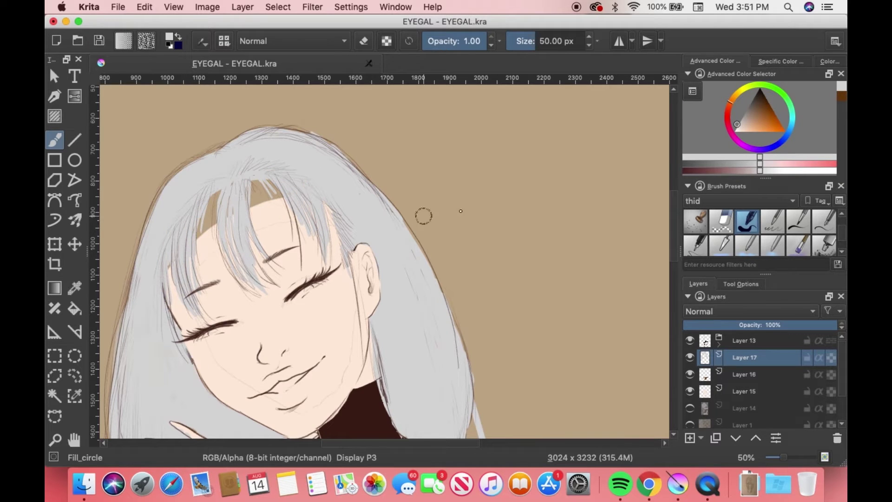
# Move skin-tone Layer 15 above Layer 17 and make it active
pyautogui.click(743, 391)
pyautogui.keyDown('ctrl'); pyautogui.click(205, 229); pyautogui.keyUp('ctrl')
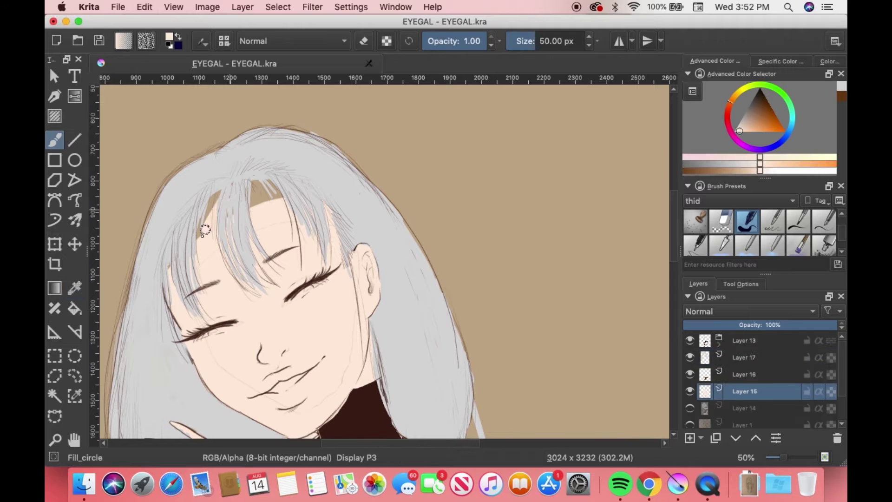
pyautogui.moveTo(673, 252); pyautogui.dragTo(671, 312)
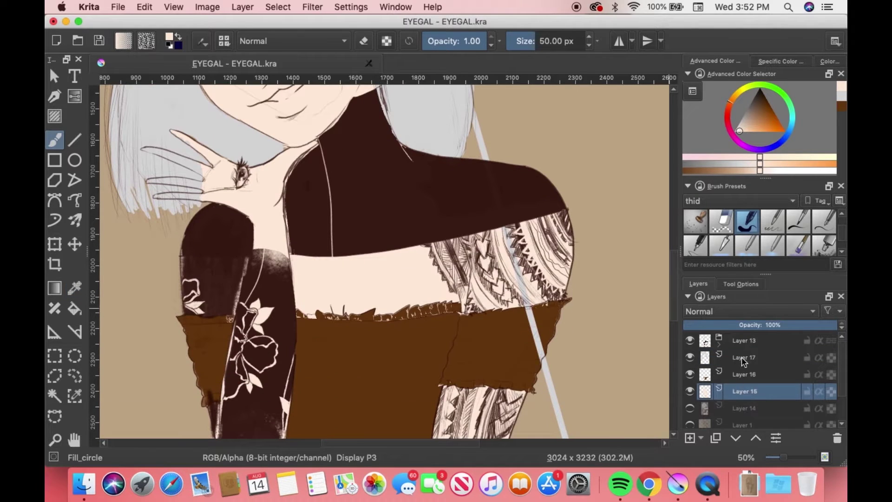
pyautogui.moveTo(743, 362)
pyautogui.mouseDown()
pyautogui.moveTo(690, 376)
pyautogui.moveTo(702, 358)
pyautogui.mouseUp()
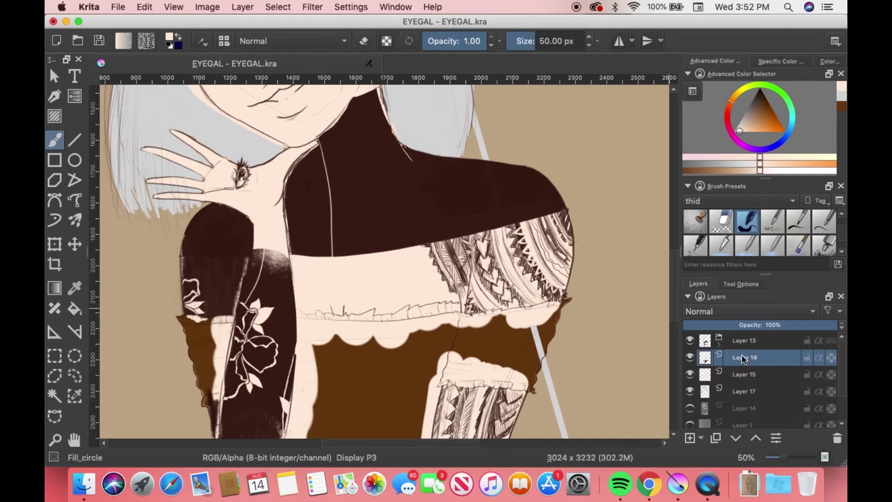
pyautogui.moveTo(673, 285); pyautogui.dragTo(673, 239)
pyautogui.click(743, 374)
# Erase skin tone over the hair at the cheek, face edge, neck, crown and bangs
pyautogui.press('e')
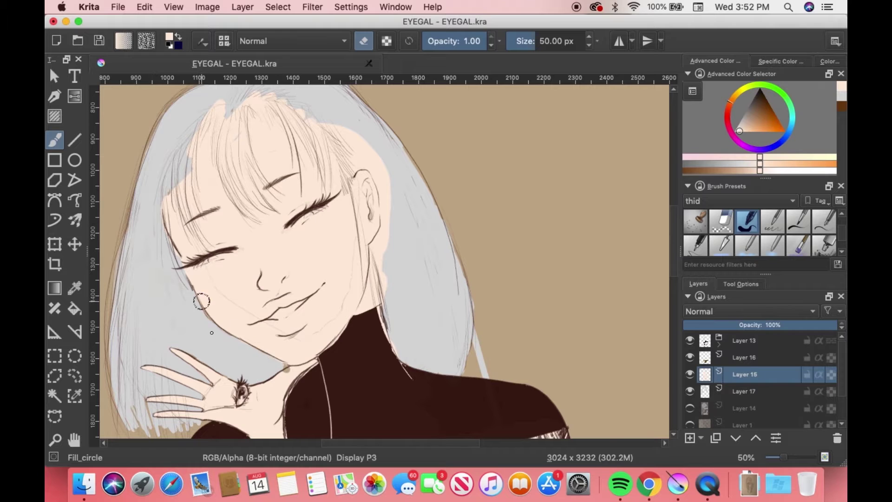
pyautogui.moveTo(263, 358); pyautogui.dragTo(228, 340)
pyautogui.moveTo(185, 284); pyautogui.dragTo(151, 215)
pyautogui.moveTo(385, 272); pyautogui.dragTo(378, 292)
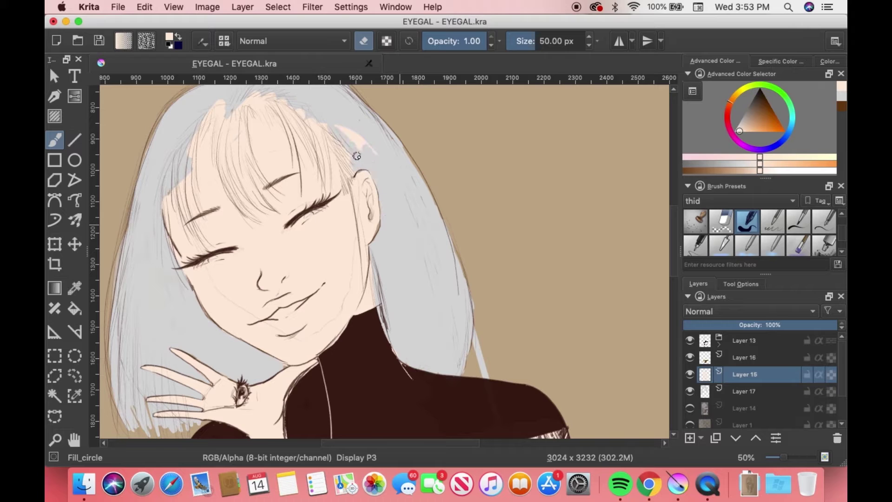
pyautogui.moveTo(343, 177); pyautogui.dragTo(309, 121)
pyautogui.moveTo(236, 100)
pyautogui.mouseDown()
pyautogui.moveTo(232, 127)
pyautogui.moveTo(244, 144)
pyautogui.mouseUp()
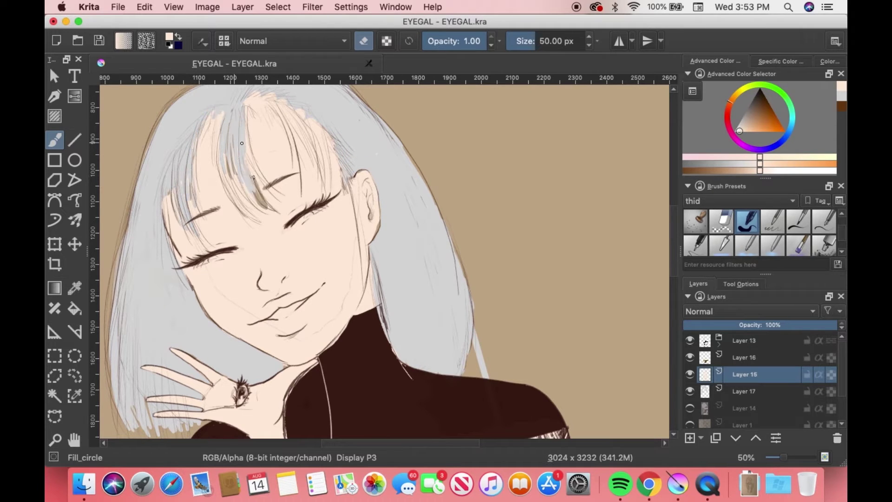
# Hide Layer 15 and erase grey hair among the bangs on Layer 17
pyautogui.click(689, 373)
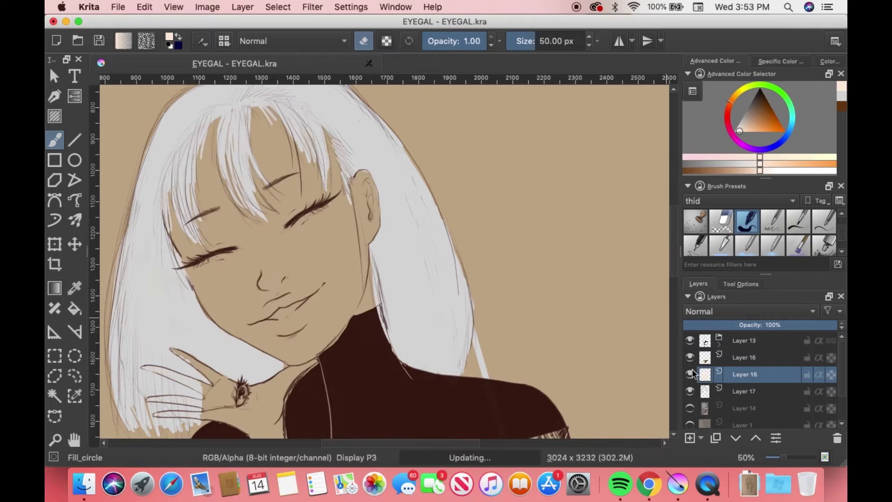
pyautogui.click(743, 391)
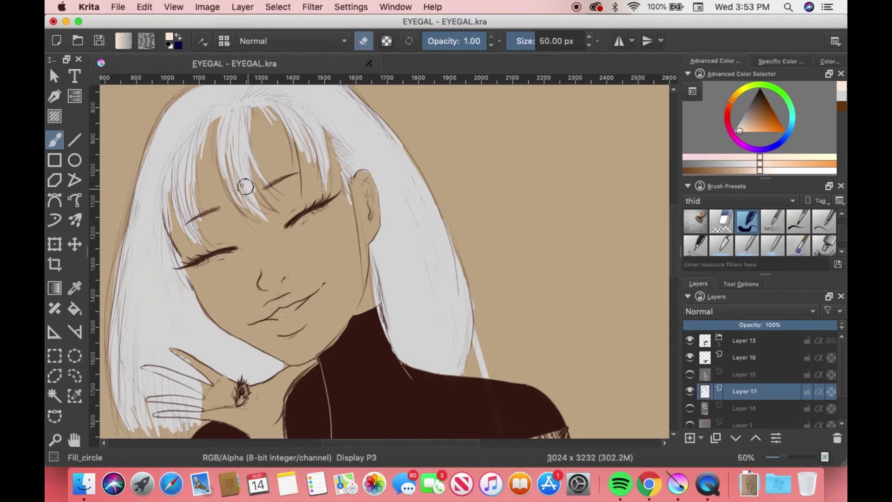
pyautogui.moveTo(246, 160)
pyautogui.mouseDown()
pyautogui.moveTo(244, 218)
pyautogui.moveTo(204, 224)
pyautogui.mouseUp()
# On a new Layer 18, paint light hair strands across the bangs
pyautogui.press('Insert')
pyautogui.press('e')
pyautogui.keyDown('ctrl'); pyautogui.click(242, 140); pyautogui.keyUp('ctrl')
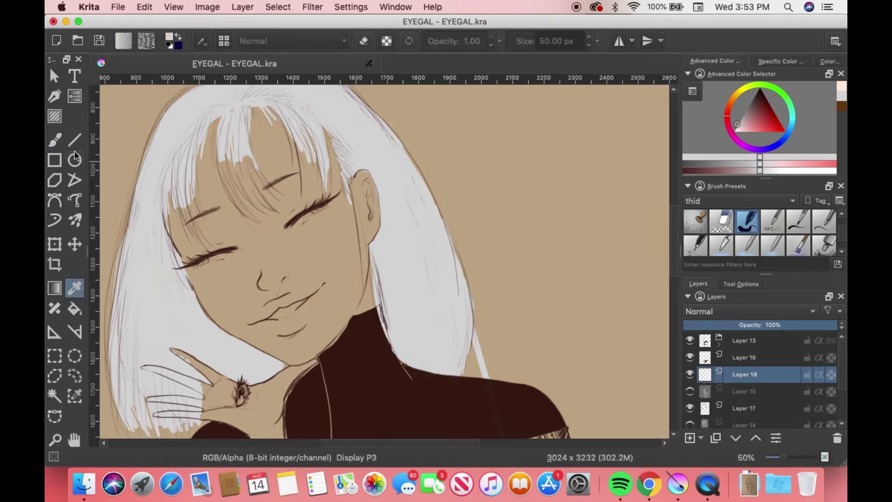
pyautogui.moveTo(232, 153); pyautogui.dragTo(223, 205)
pyautogui.moveTo(260, 153); pyautogui.dragTo(272, 190)
pyautogui.moveTo(206, 186); pyautogui.dragTo(178, 245)
pyautogui.moveTo(176, 193); pyautogui.dragTo(167, 250)
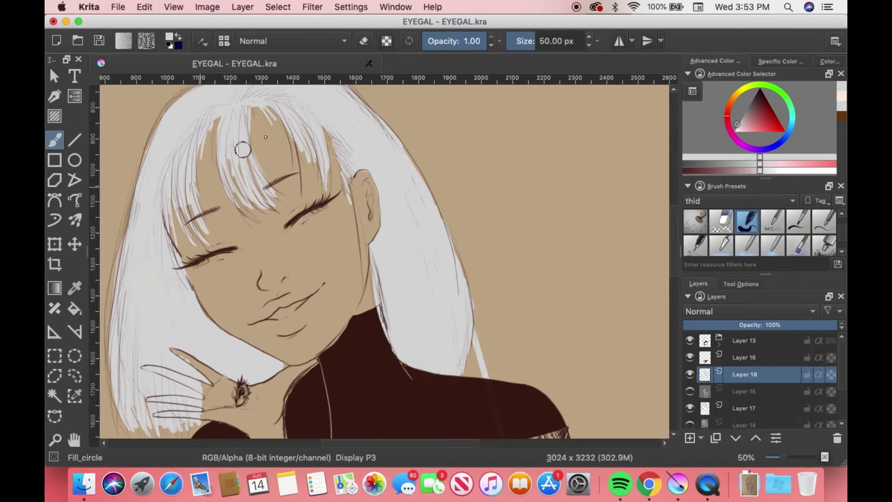
pyautogui.moveTo(303, 139); pyautogui.dragTo(294, 180)
pyautogui.moveTo(330, 128)
pyautogui.mouseDown()
pyautogui.moveTo(324, 178)
pyautogui.moveTo(360, 250)
pyautogui.moveTo(372, 309)
pyautogui.mouseUp()
pyautogui.click(690, 374)
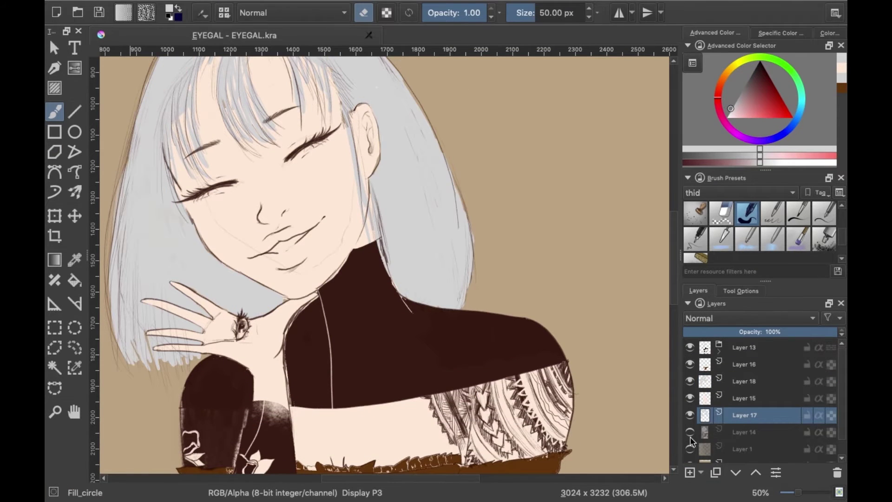
# Show skin-tone Layer 15 again and shrink the brush to about 4.19 px
pyautogui.click(745, 415)
pyautogui.click(749, 398)
pyautogui.moveTo(214, 198); pyautogui.dragTo(219, 204)
pyautogui.keyDown('ctrl'); pyautogui.click(241, 219); pyautogui.keyUp('ctrl')
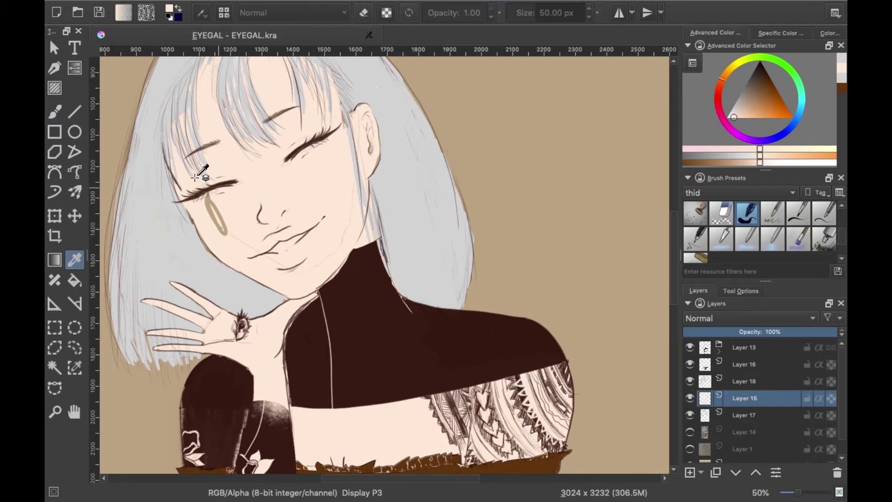
pyautogui.press('e')
pyautogui.hotkey('ctrl', 'z')
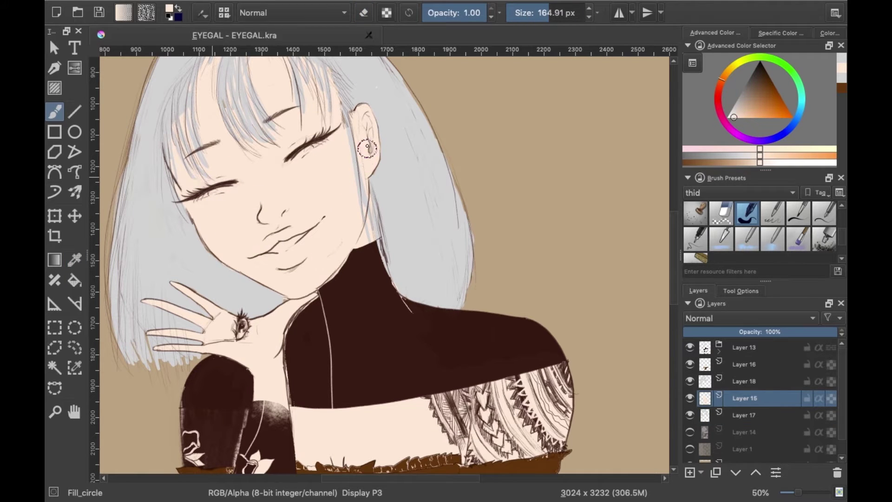
pyautogui.press('[')
pyautogui.press('[')
pyautogui.press('[')
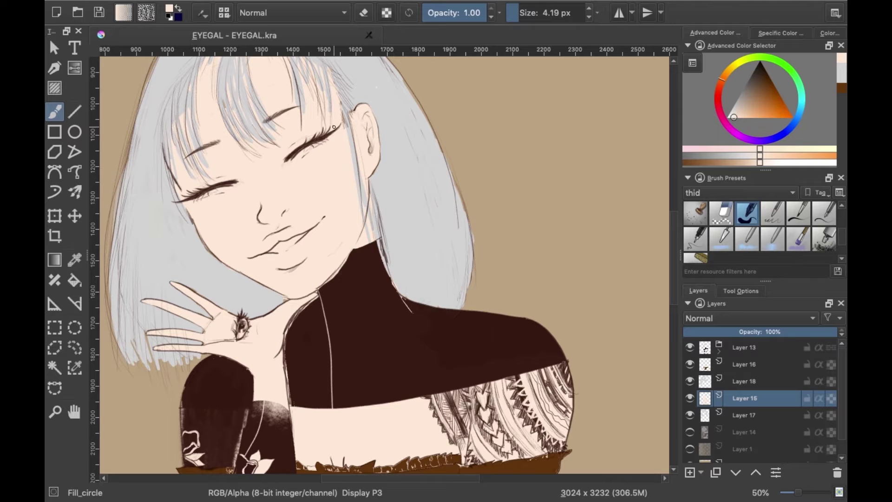
pyautogui.scroll(-5, 667, 316)
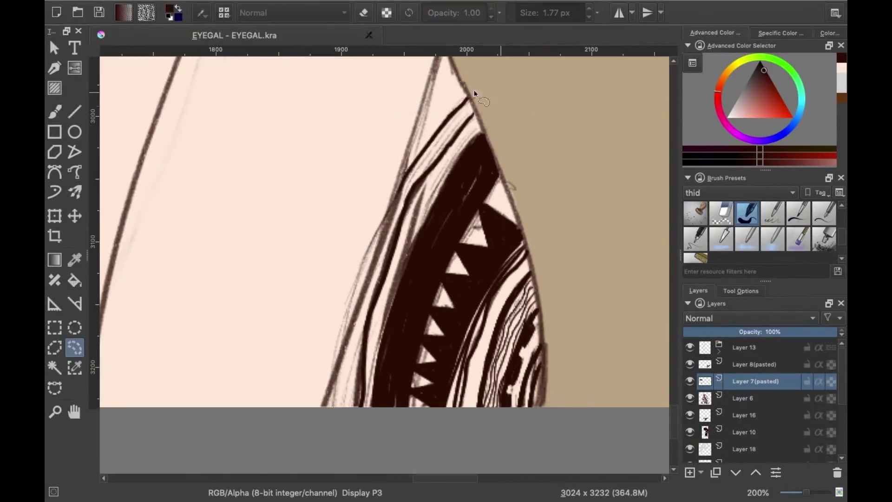
# Mirror the pasted tribal pattern horizontally and move it onto the right sleeve
pyautogui.click(243, 6)
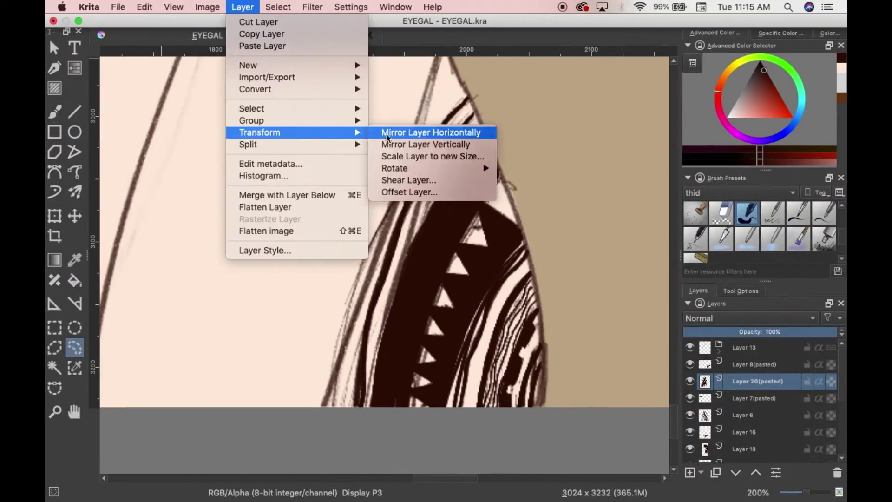
pyautogui.click(434, 131)
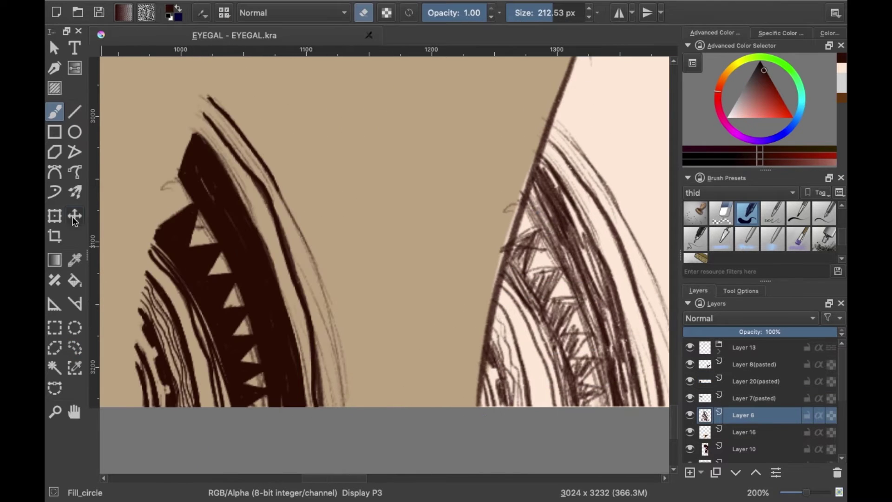
pyautogui.click(694, 381)
pyautogui.moveTo(265, 303); pyautogui.dragTo(613, 314)
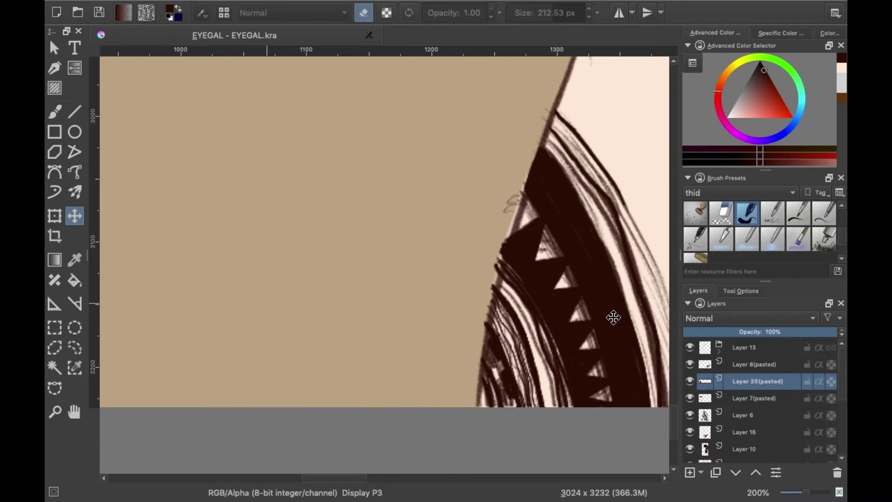
pyautogui.moveTo(363, 479); pyautogui.dragTo(391, 479)
# Check the pattern in mirrored view, then merge the pattern layer into the layer below
pyautogui.press('b')
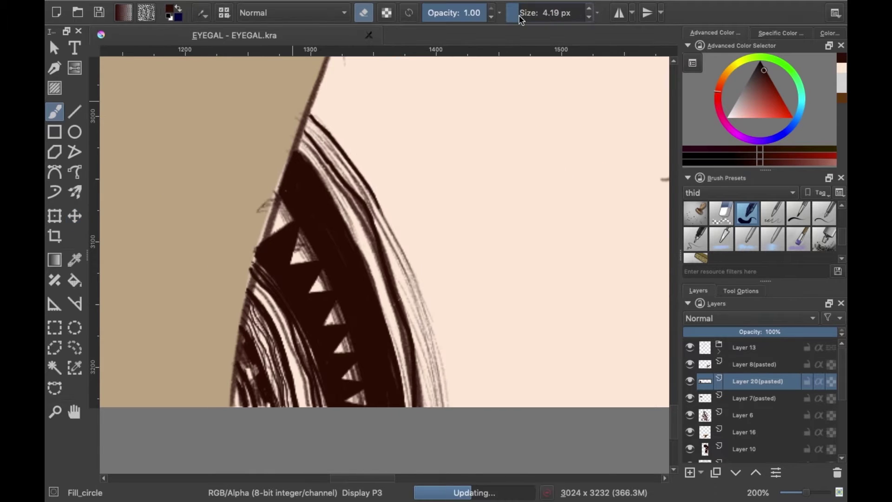
pyautogui.press('m')
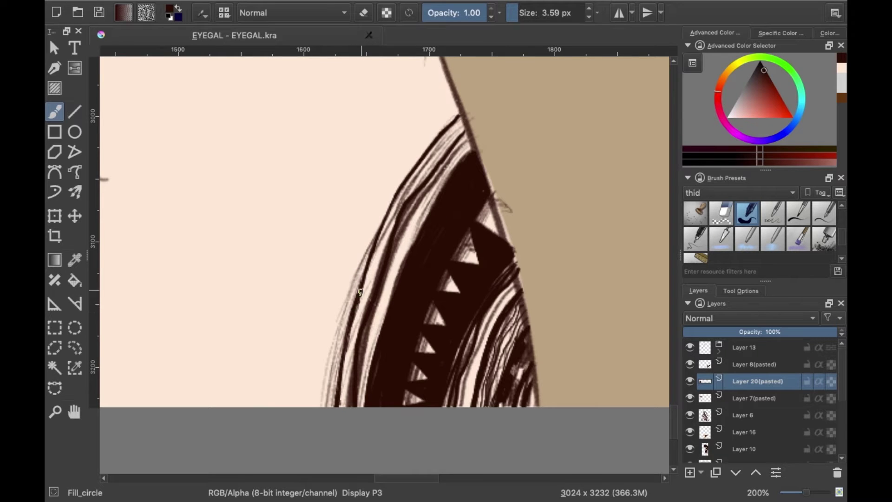
pyautogui.click(720, 415)
pyautogui.press('e')
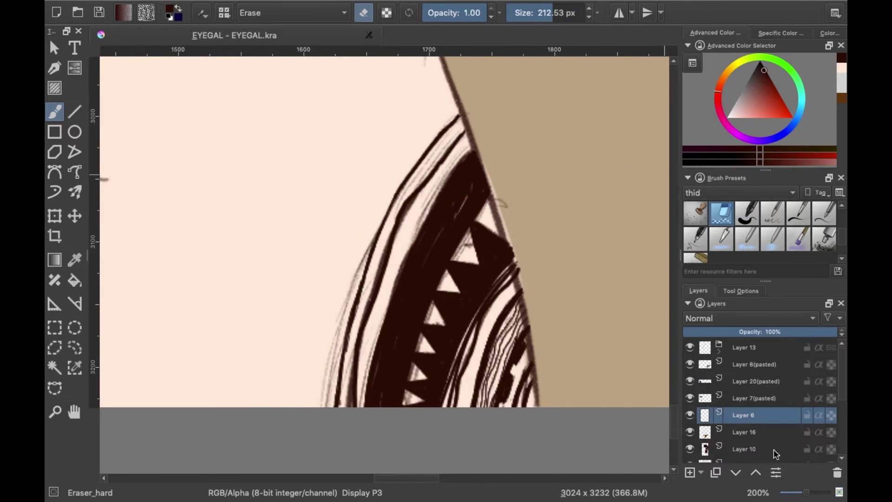
pyautogui.press('-')
pyautogui.press('-')
pyautogui.press('-')
pyautogui.press('-')
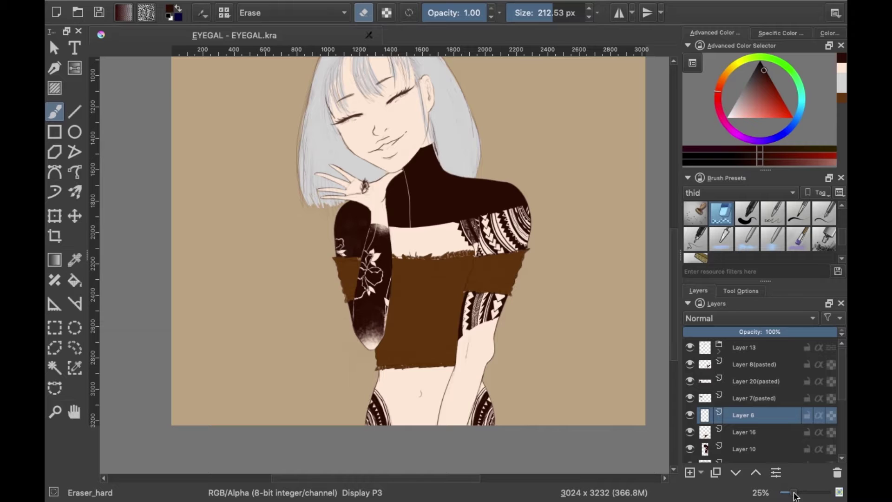
pyautogui.click(690, 381)
pyautogui.hotkey('ctrl', 'e')
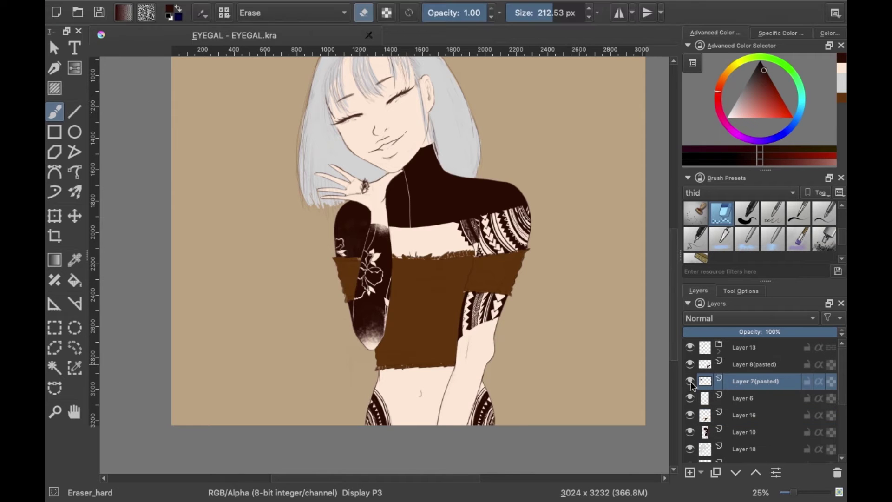
# Airbrush soft pink blush onto the cheeks, face and body
pyautogui.click(780, 158)
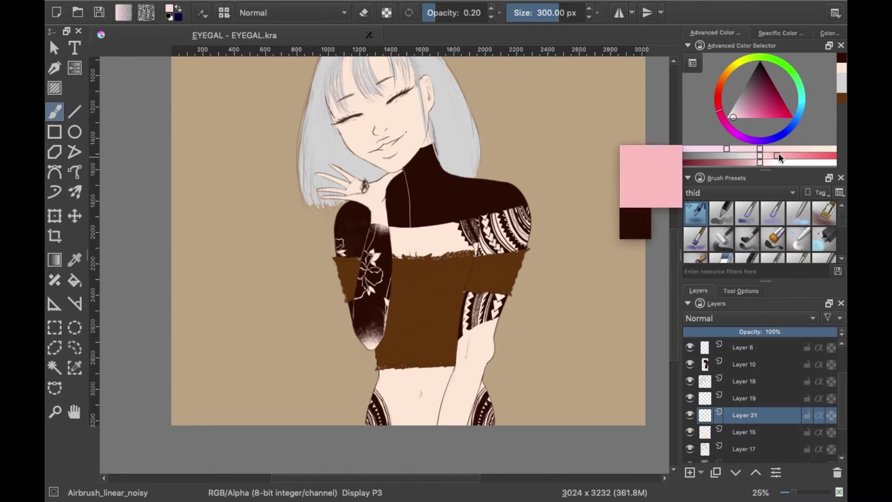
pyautogui.scroll(2, 371, 279)
pyautogui.moveTo(408, 159); pyautogui.dragTo(436, 176)
pyautogui.moveTo(335, 204); pyautogui.dragTo(303, 260)
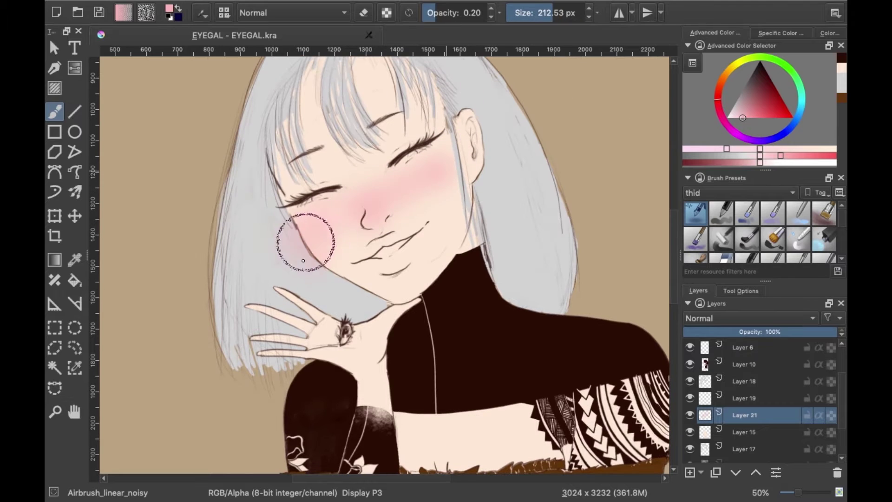
pyautogui.scroll(-5, 522, 200)
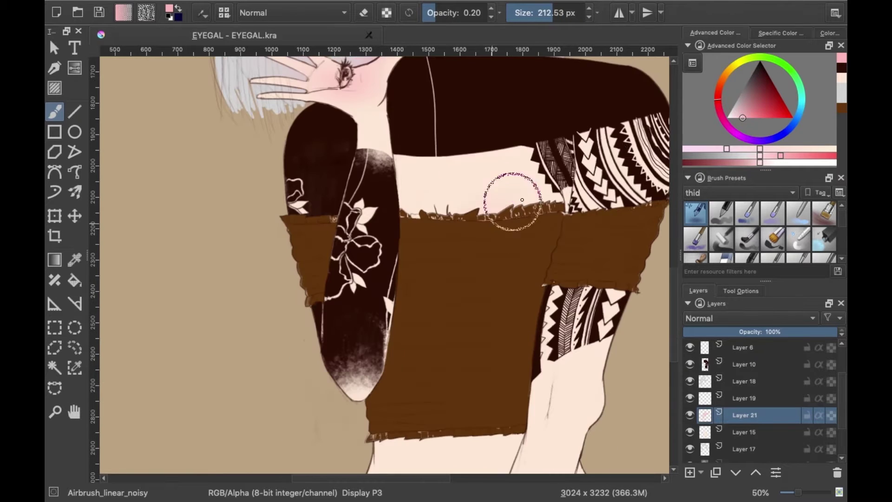
pyautogui.scroll(-3, 522, 199)
pyautogui.moveTo(446, 381); pyautogui.dragTo(464, 399)
pyautogui.moveTo(599, 274); pyautogui.dragTo(604, 302)
# Put the blush layer and Layer 15 into quick clipping groups, then select Layer 21
pyautogui.rightClick(764, 414)
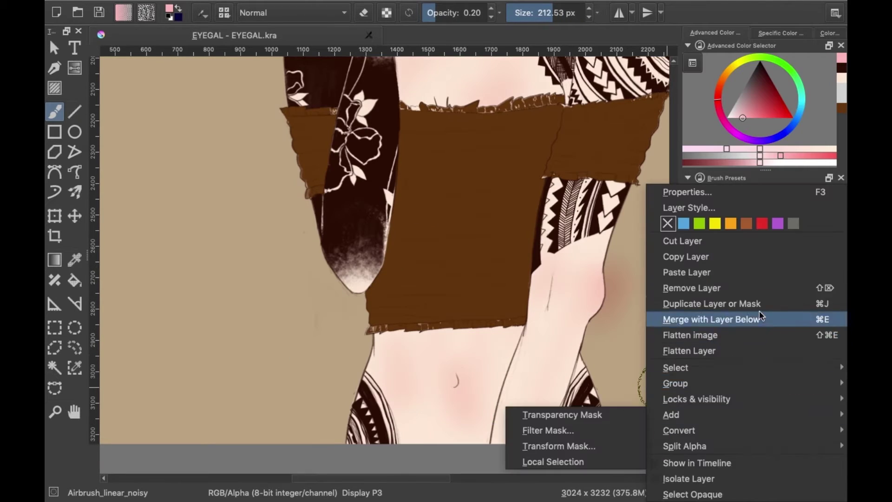
pyautogui.click(548, 398)
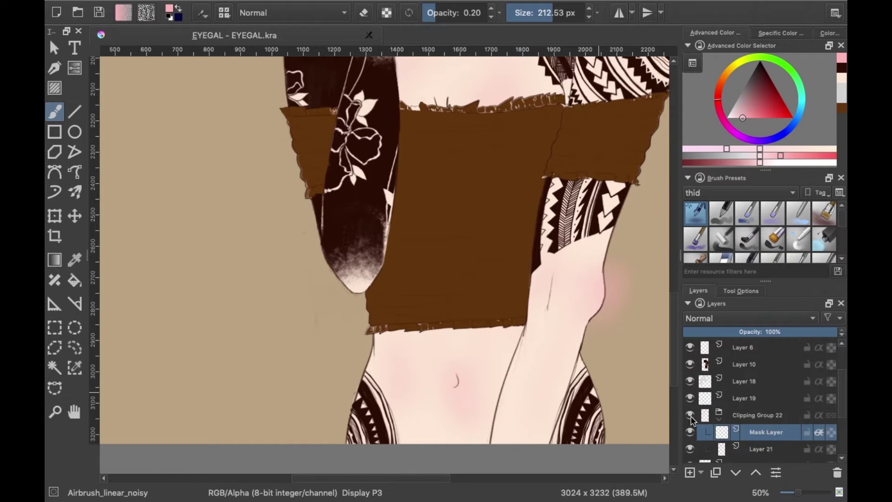
pyautogui.click(743, 431)
pyautogui.rightClick(743, 431)
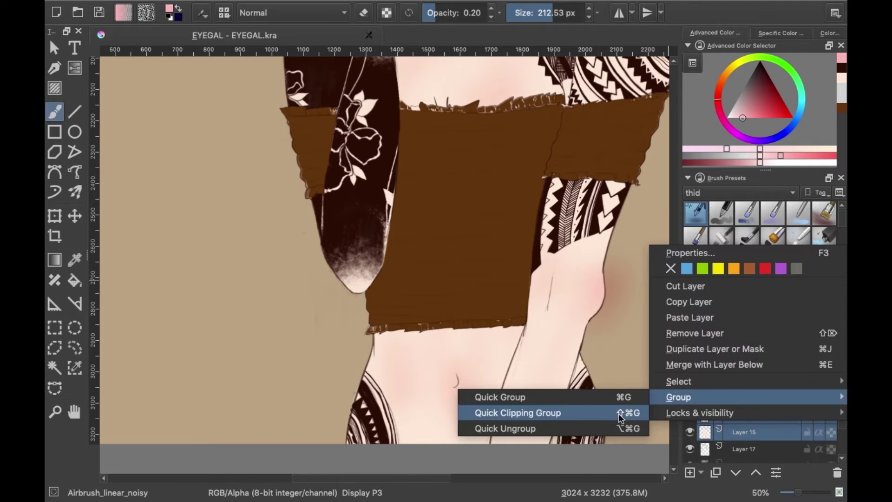
pyautogui.click(620, 412)
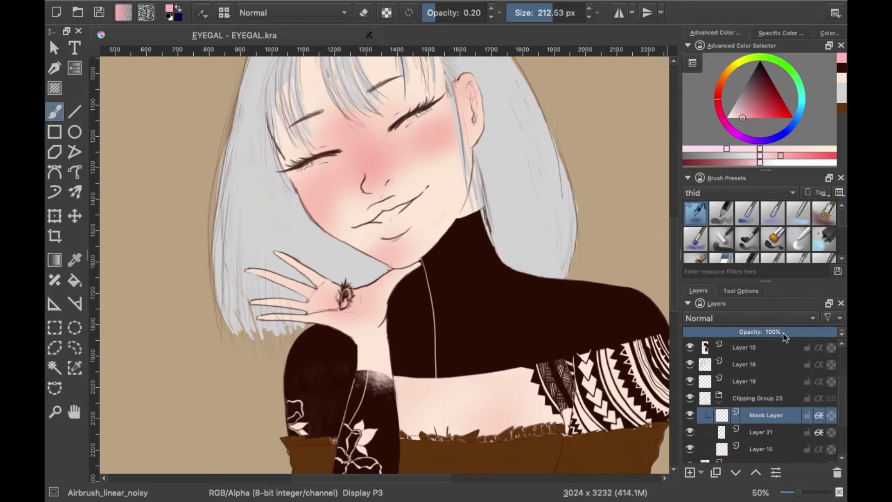
pyautogui.click(761, 431)
# Shade around the nose and eyes in orange-brown with a small round brush
pyautogui.scroll(3, 672, 277)
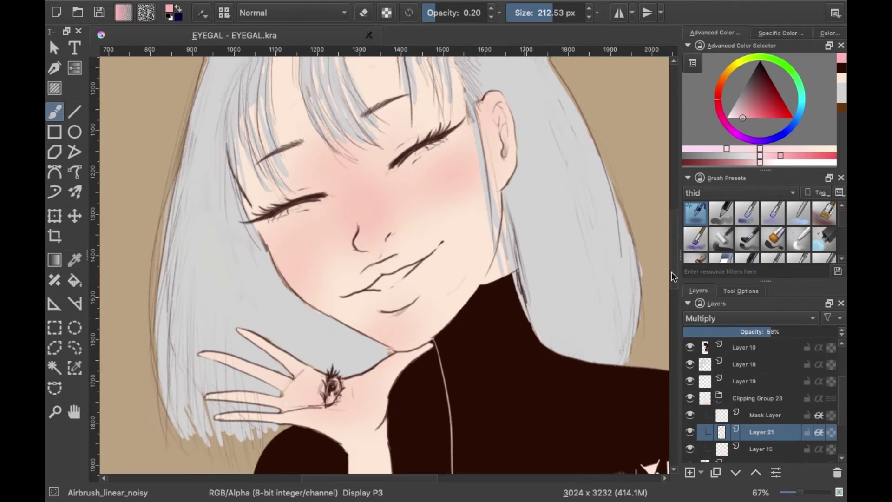
pyautogui.press('+')
pyautogui.click(721, 80)
pyautogui.click(754, 107)
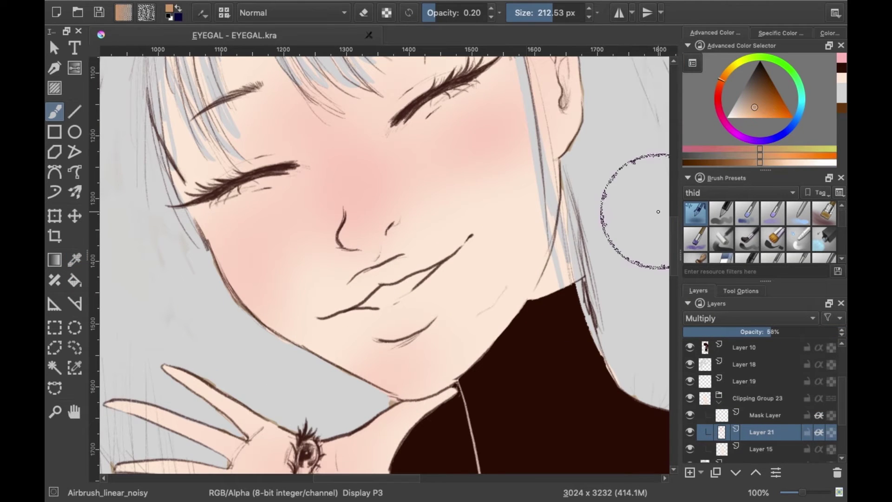
pyautogui.click(721, 213)
pyautogui.moveTo(353, 246); pyautogui.dragTo(381, 253)
pyautogui.moveTo(388, 209); pyautogui.dragTo(378, 250)
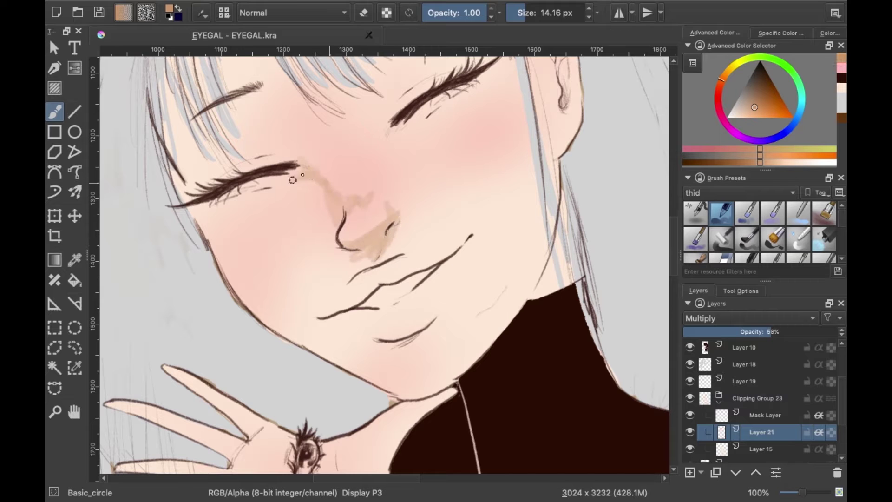
pyautogui.moveTo(292, 180); pyautogui.dragTo(211, 213)
pyautogui.moveTo(448, 107); pyautogui.dragTo(510, 86)
# Blend the tan facial shading with a textured smudge brush and add Layer 24
pyautogui.scroll(-3, 769, 245)
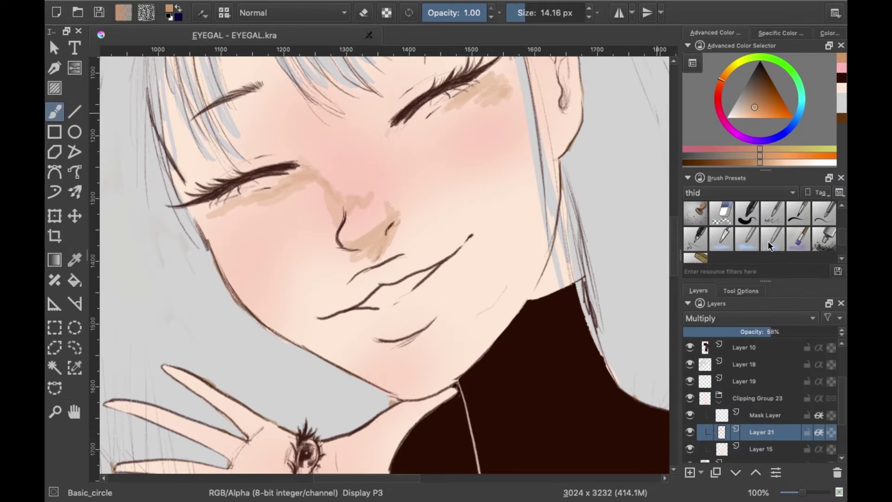
pyautogui.click(768, 246)
pyautogui.moveTo(448, 107); pyautogui.dragTo(510, 86)
pyautogui.moveTo(292, 186); pyautogui.dragTo(212, 212)
pyautogui.moveTo(388, 223); pyautogui.dragTo(347, 257)
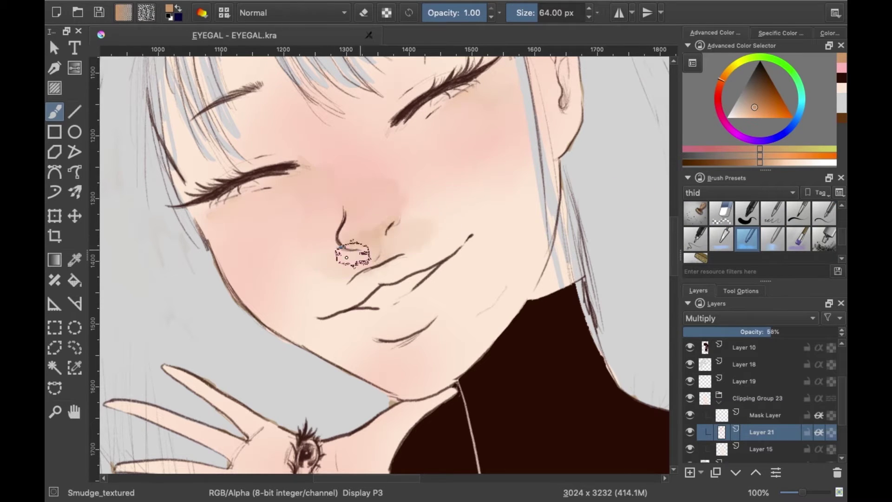
pyautogui.press('-')
pyautogui.press('-')
pyautogui.press('-')
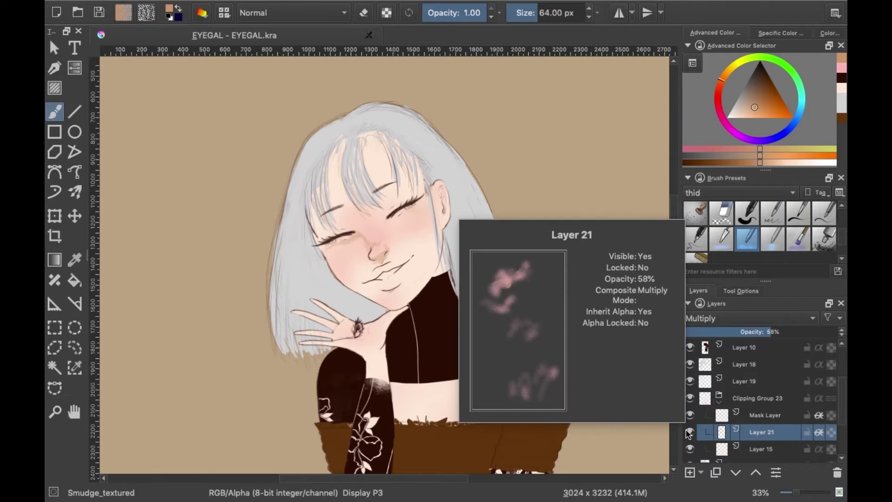
pyautogui.click(689, 471)
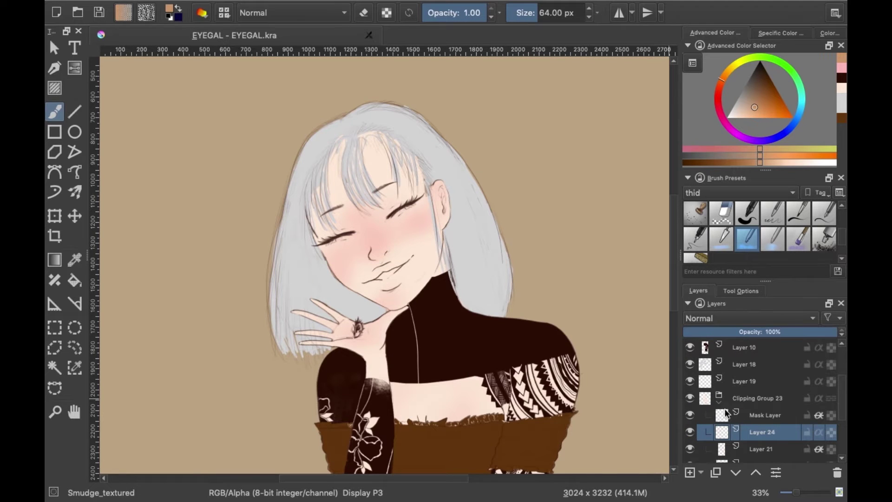
# Try dark cheek dabs and a brown splat under the nose, undoing both
pyautogui.press('1')
pyautogui.click(747, 213)
pyautogui.moveTo(441, 167); pyautogui.dragTo(464, 130)
pyautogui.moveTo(483, 109); pyautogui.dragTo(487, 129)
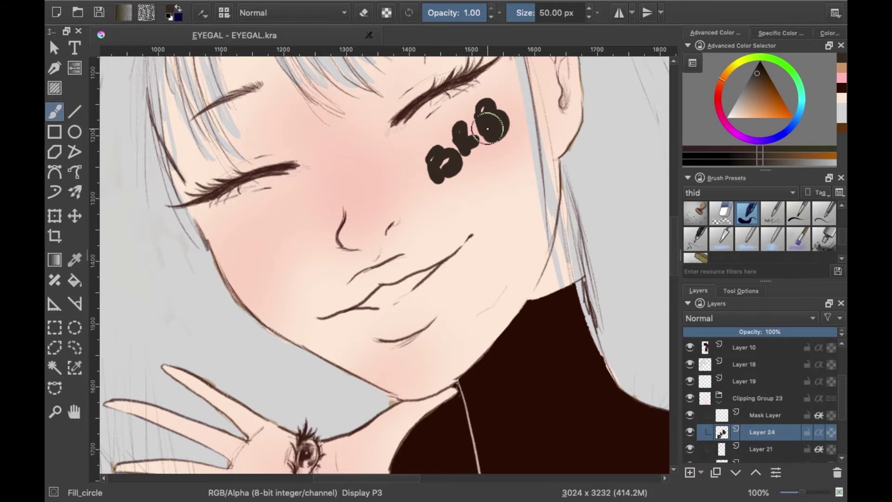
pyautogui.hotkey('ctrl', 'z')
pyautogui.hotkey('ctrl', 'z')
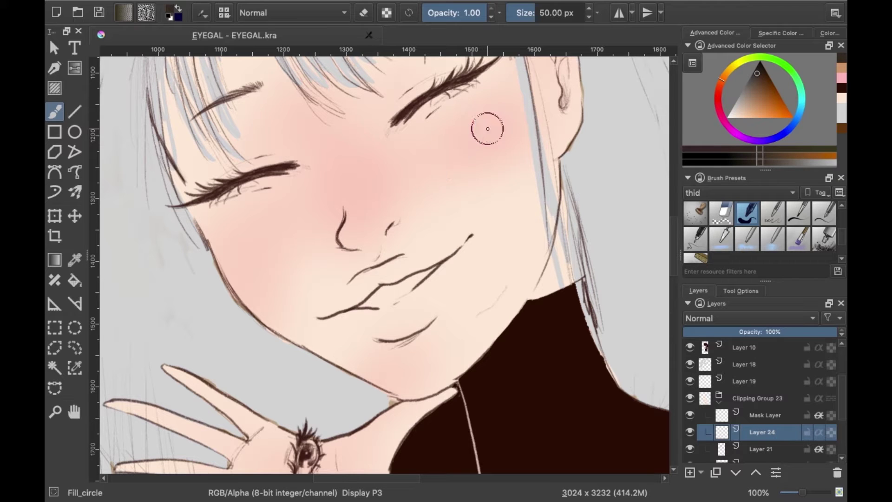
pyautogui.click(824, 238)
pyautogui.click(758, 88)
pyautogui.moveTo(349, 242); pyautogui.dragTo(400, 207)
pyautogui.hotkey('ctrl', 'z')
# Paint pink textured blush on the cheeks, nose, between the eyes and chin
pyautogui.click(696, 150)
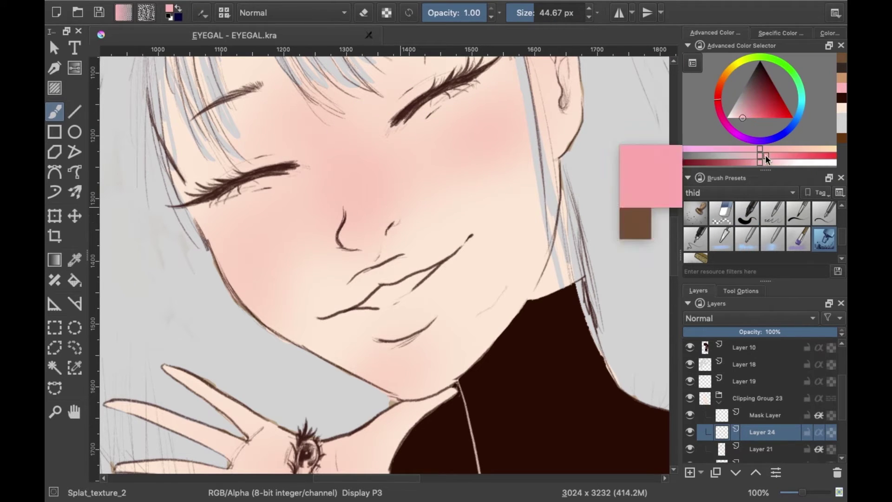
pyautogui.click(746, 118)
pyautogui.moveTo(213, 223)
pyautogui.mouseDown()
pyautogui.moveTo(262, 243)
pyautogui.moveTo(372, 235)
pyautogui.mouseUp()
pyautogui.press('[')
pyautogui.moveTo(408, 179)
pyautogui.mouseDown()
pyautogui.moveTo(464, 134)
pyautogui.moveTo(497, 157)
pyautogui.mouseUp()
pyautogui.moveTo(408, 135)
pyautogui.mouseDown()
pyautogui.moveTo(424, 159)
pyautogui.moveTo(418, 199)
pyautogui.mouseUp()
pyautogui.moveTo(316, 158); pyautogui.dragTo(375, 116)
pyautogui.moveTo(404, 376); pyautogui.dragTo(458, 339)
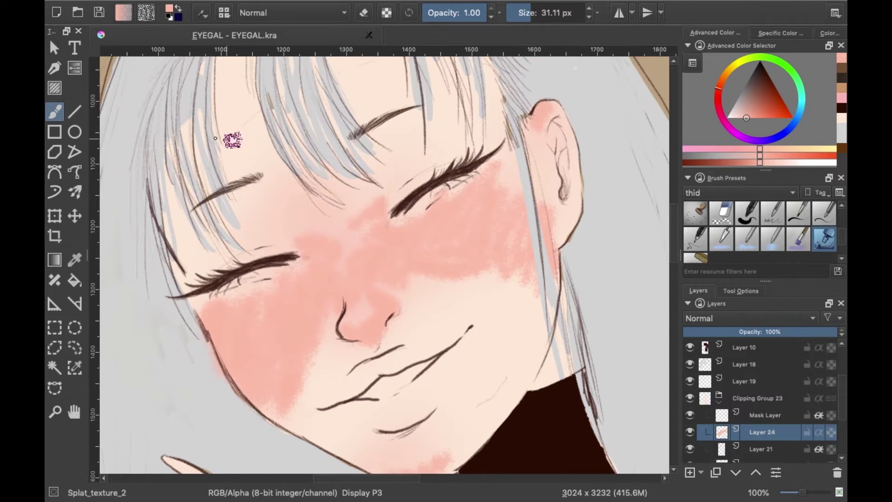
# Add pink blush to the palm, fingers and around the navel
pyautogui.scroll(-5, 230, 139)
pyautogui.moveTo(261, 251)
pyautogui.mouseDown()
pyautogui.moveTo(179, 232)
pyautogui.moveTo(287, 225)
pyautogui.moveTo(335, 241)
pyautogui.moveTo(294, 269)
pyautogui.mouseUp()
pyautogui.scroll(-10, 294, 269)
pyautogui.moveTo(527, 327); pyautogui.dragTo(538, 373)
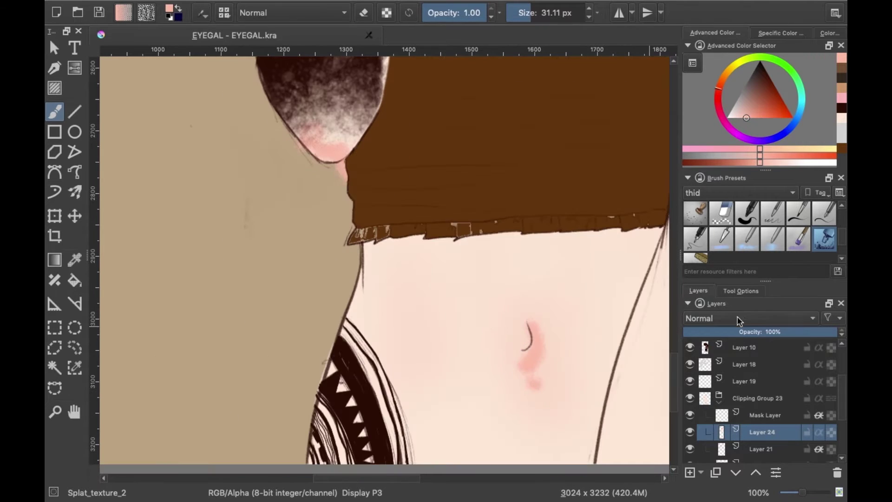
pyautogui.scroll(10, 539, 373)
# Toggle between the smudge brush and eraser mode, then zoom out to the whole figure
pyautogui.press('/')
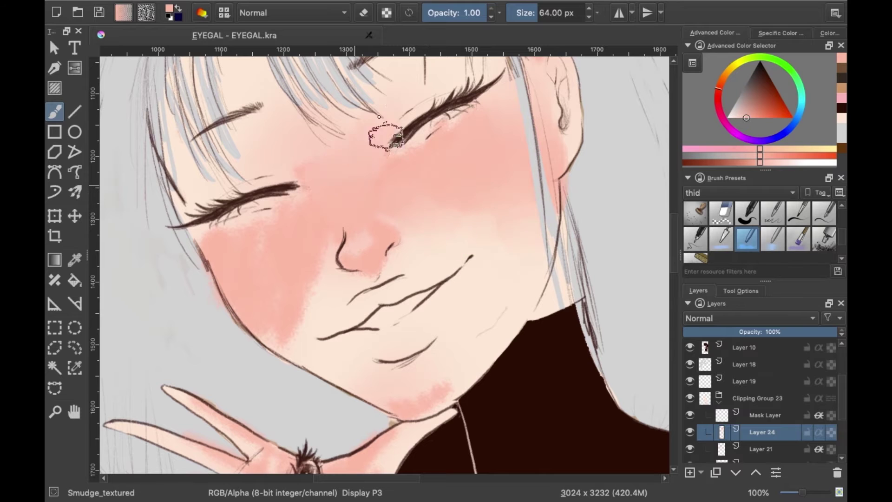
pyautogui.press('e')
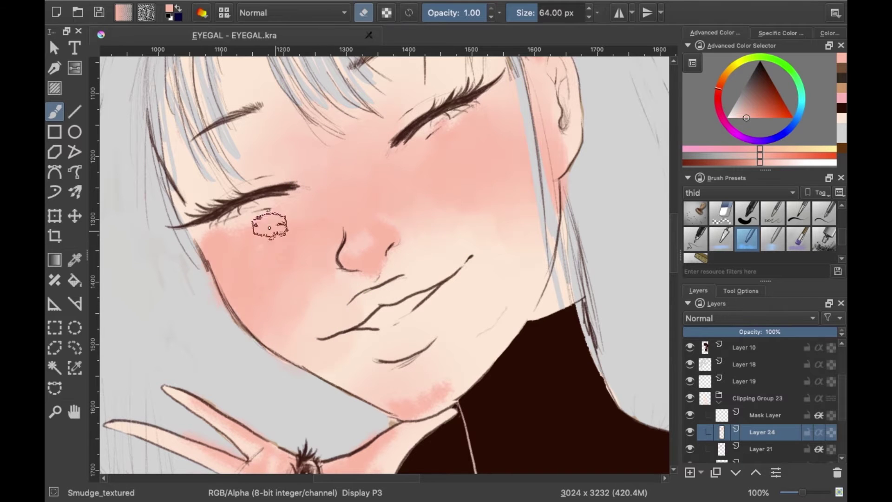
pyautogui.press('e')
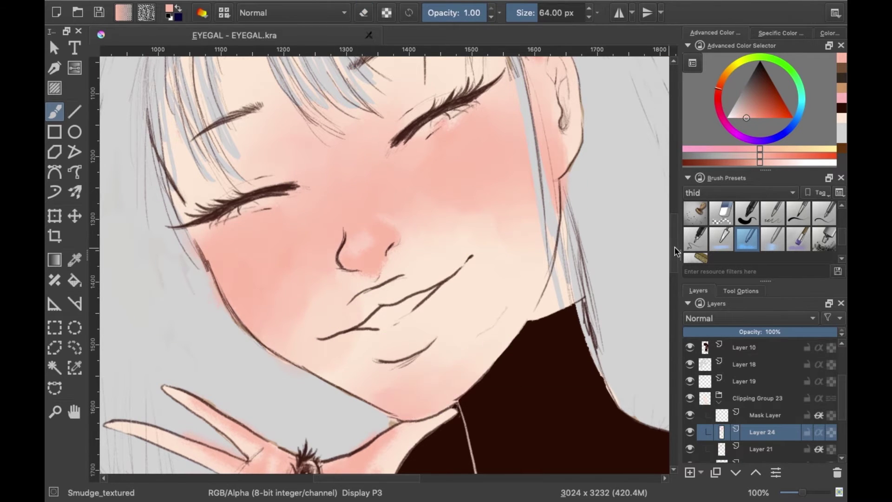
pyautogui.scroll(2, 428, 119)
pyautogui.scroll(-5, 328, 130)
pyautogui.press('e')
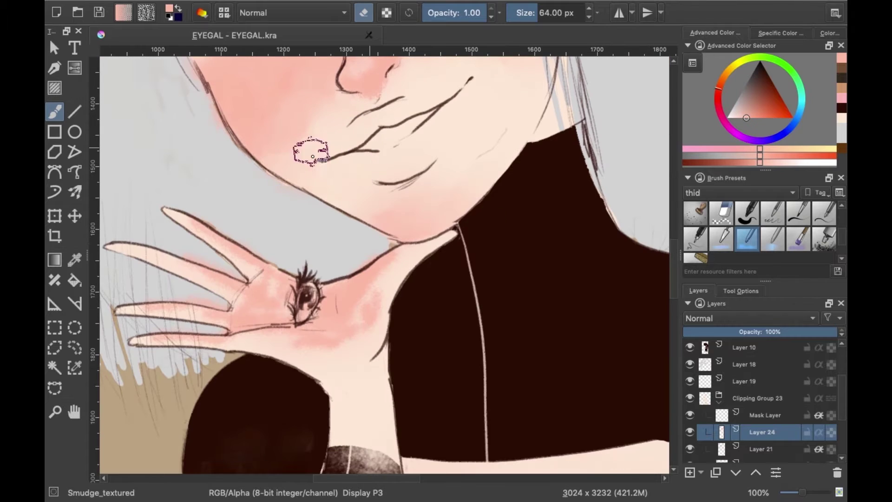
pyautogui.press('e')
pyautogui.click(798, 492)
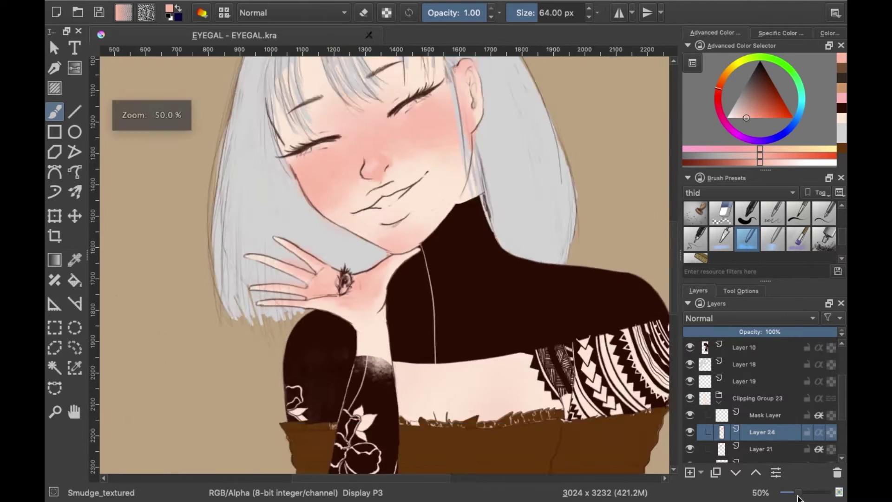
pyautogui.moveTo(797, 494); pyautogui.dragTo(793, 493)
# Paint a soft pink blush near the elbow with the Splat_texture brush
pyautogui.press('/')
pyautogui.moveTo(485, 349); pyautogui.dragTo(493, 339)
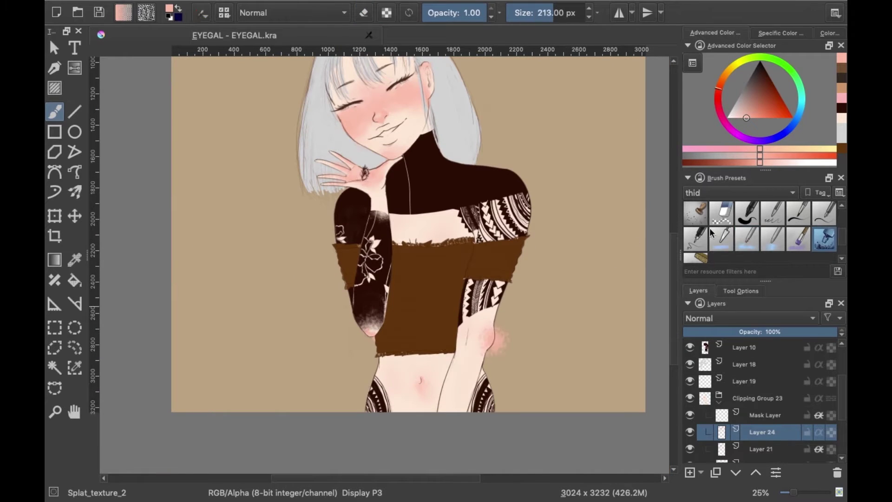
pyautogui.press('/')
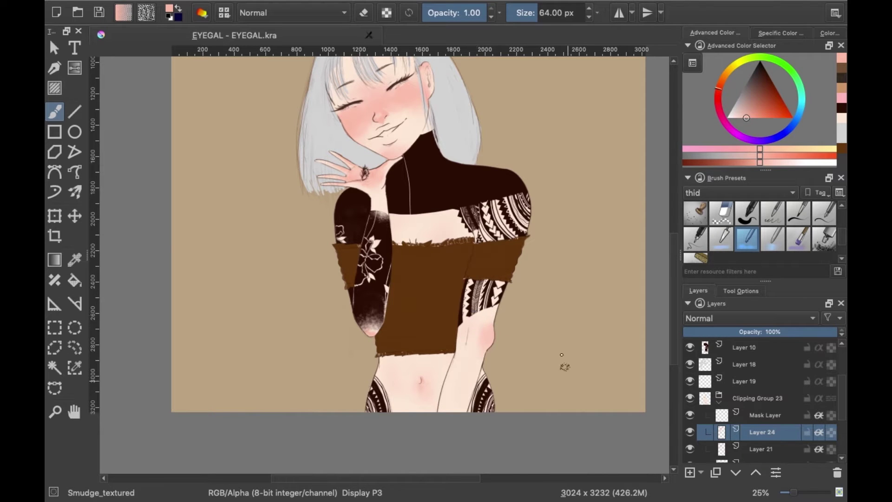
pyautogui.keyDown('ctrl'); pyautogui.scroll(5, 564, 367); pyautogui.keyUp('ctrl')
pyautogui.scroll(5, 385, 260)
# Set the blush layer to Multiply blending at 68% opacity
pyautogui.click(748, 318)
pyautogui.click(762, 332)
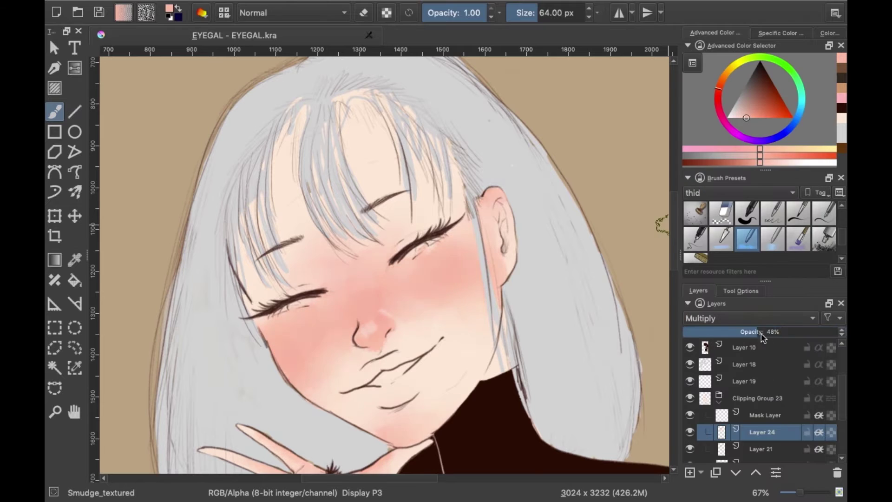
pyautogui.moveTo(769, 331); pyautogui.dragTo(787, 331)
pyautogui.scroll(-5, 679, 284)
# Paint pink texture onto the upper and lower lips with a 10 px Splat_texture_2 brush
pyautogui.click(763, 93)
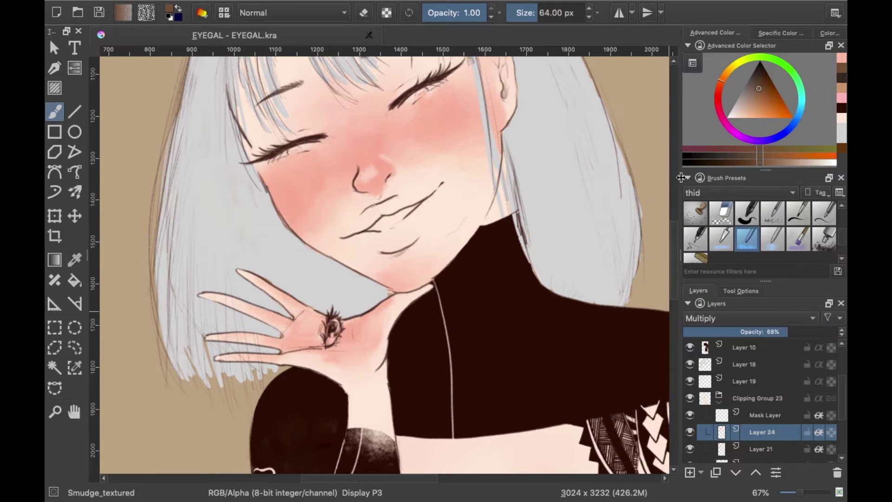
pyautogui.click(824, 239)
pyautogui.moveTo(544, 12); pyautogui.dragTo(529, 12)
pyautogui.keyDown('ctrl'); pyautogui.scroll(3, 387, 150); pyautogui.keyUp('ctrl')
pyautogui.moveTo(388, 150); pyautogui.dragTo(353, 167)
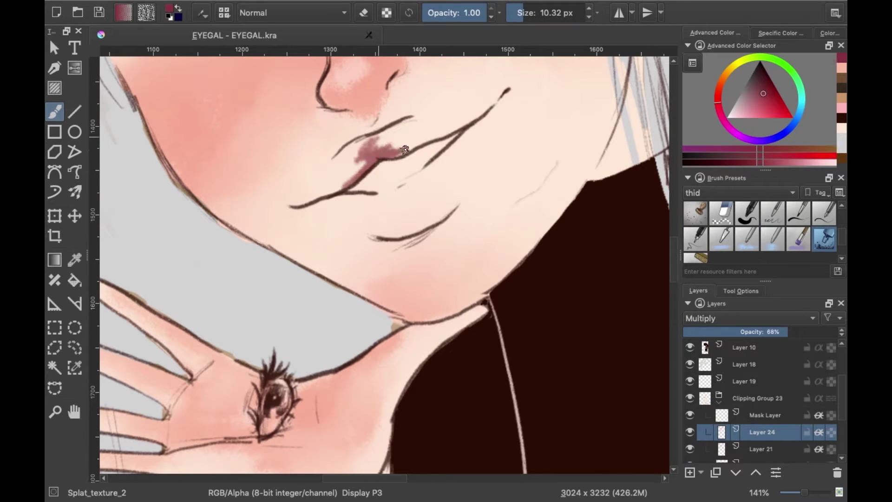
pyautogui.moveTo(366, 204); pyautogui.dragTo(427, 192)
# Layer lighter pink and deeper red over the lips
pyautogui.press('l')
pyautogui.press('l')
pyautogui.press('l')
pyautogui.moveTo(346, 153); pyautogui.dragTo(357, 181)
pyautogui.moveTo(376, 139)
pyautogui.mouseDown()
pyautogui.moveTo(405, 204)
pyautogui.moveTo(431, 186)
pyautogui.mouseUp()
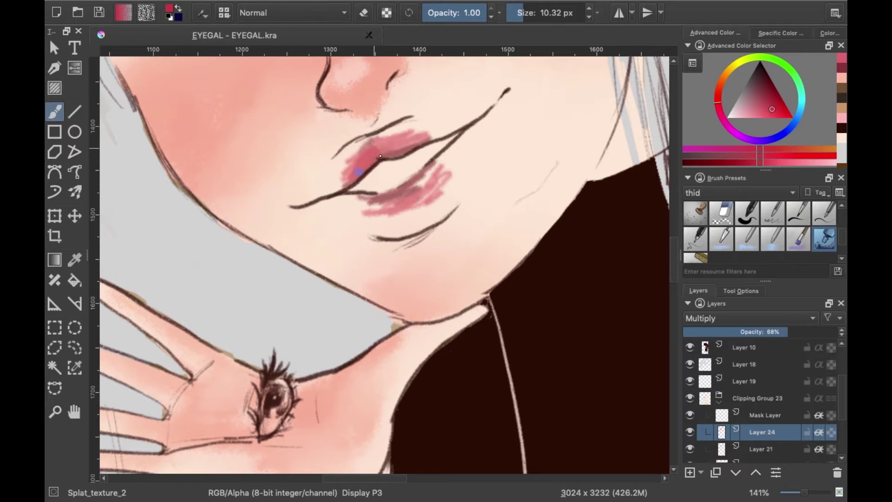
pyautogui.moveTo(353, 154); pyautogui.dragTo(418, 130)
# Blend the upper and lower lip colours with the Smudge_textured brush
pyautogui.click(747, 238)
pyautogui.moveTo(325, 186); pyautogui.dragTo(358, 148)
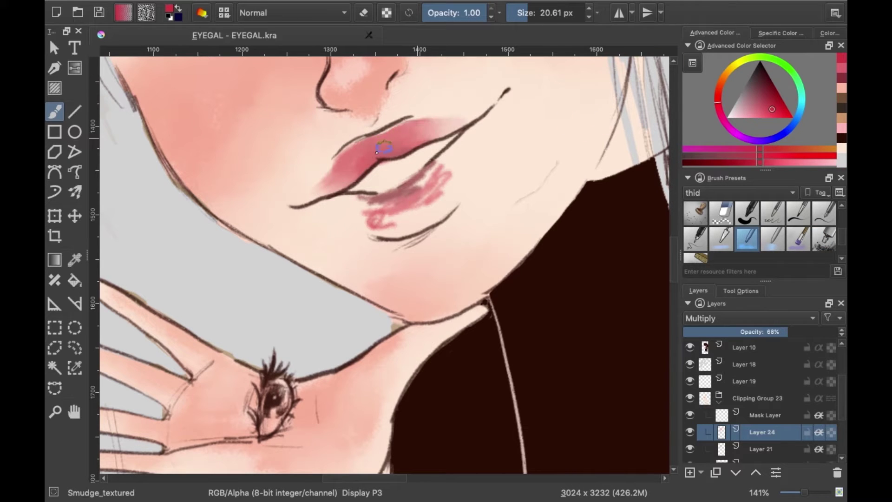
pyautogui.moveTo(532, 13); pyautogui.dragTo(541, 13)
pyautogui.moveTo(423, 215); pyautogui.dragTo(362, 206)
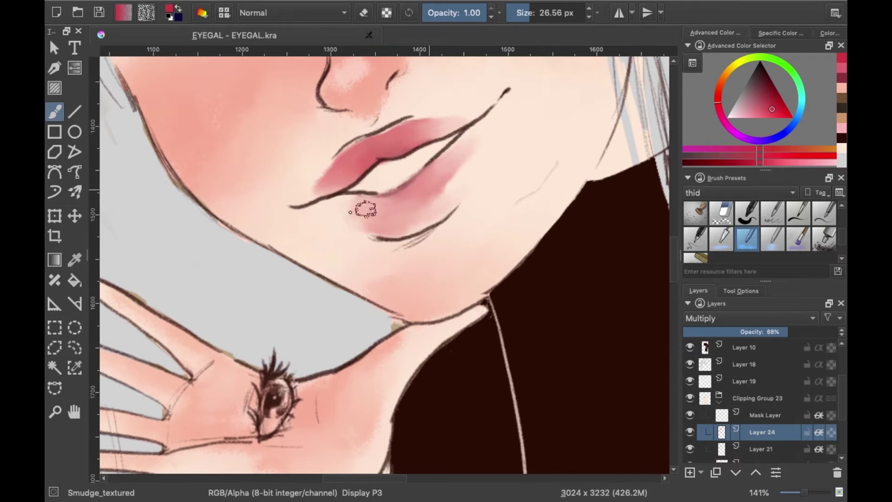
pyautogui.click(804, 492)
pyautogui.press('1')
# Add soft 0.30-opacity shading under the closed eye's lashes
pyautogui.click(724, 221)
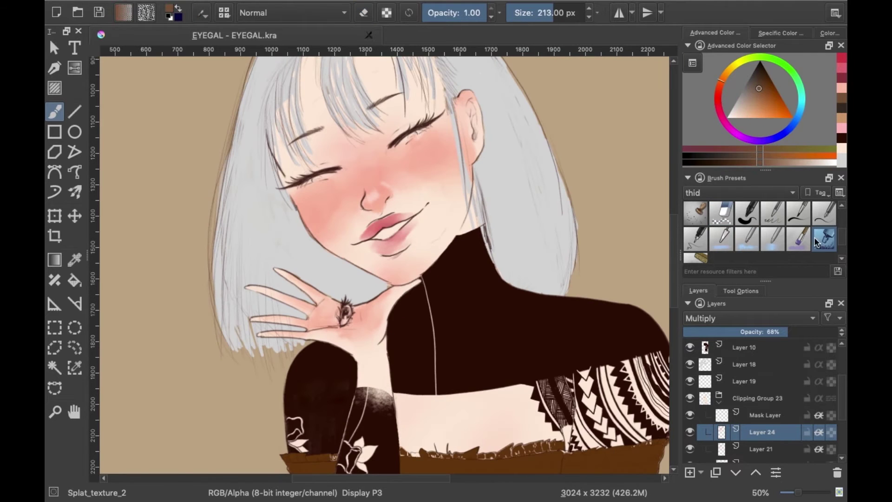
pyautogui.scroll(2, 370, 191)
pyautogui.hotkey('ctrl', 'z')
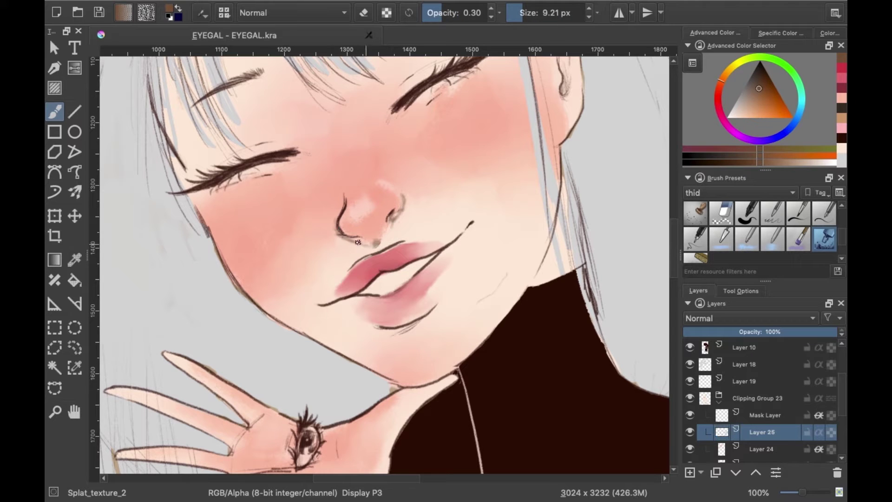
pyautogui.moveTo(207, 199); pyautogui.dragTo(267, 170)
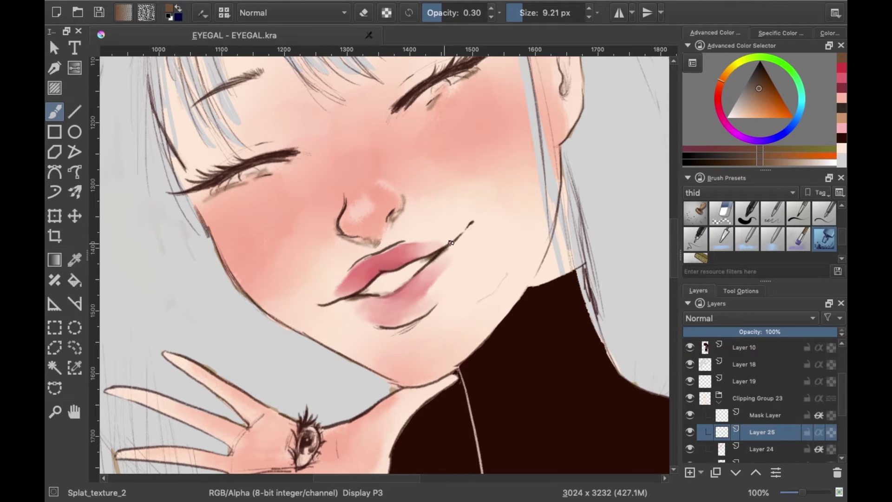
pyautogui.scroll(3, 468, 172)
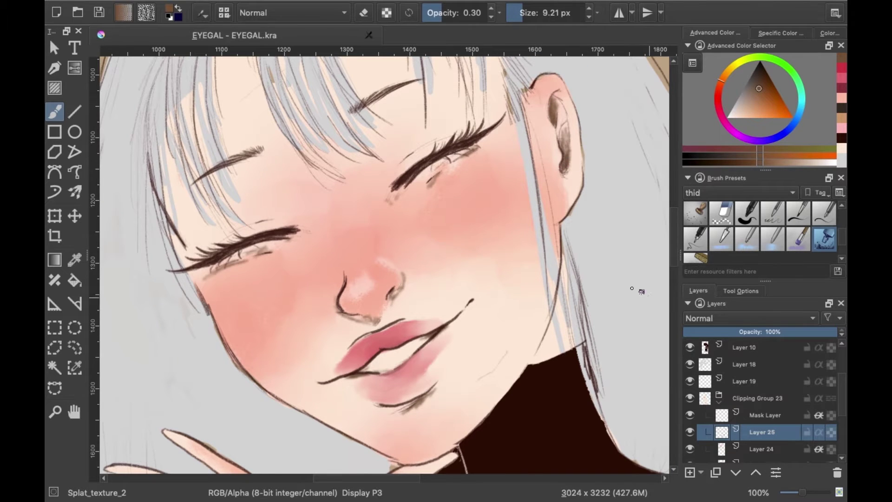
pyautogui.scroll(-9, 236, 298)
pyautogui.scroll(-2, 584, 232)
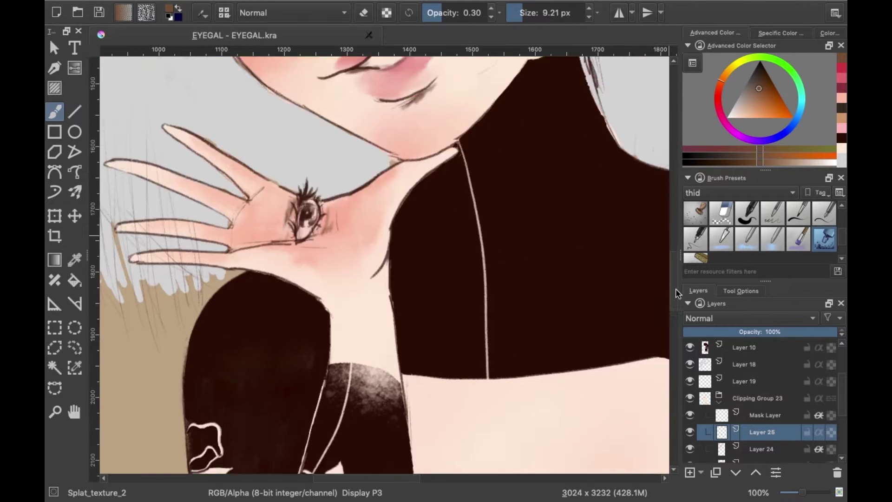
pyautogui.scroll(-9, 511, 213)
pyautogui.scroll(-9, 441, 196)
pyautogui.scroll(-9, 376, 173)
# Add dark texture along the waist contours
pyautogui.hscroll(5, 376, 173)
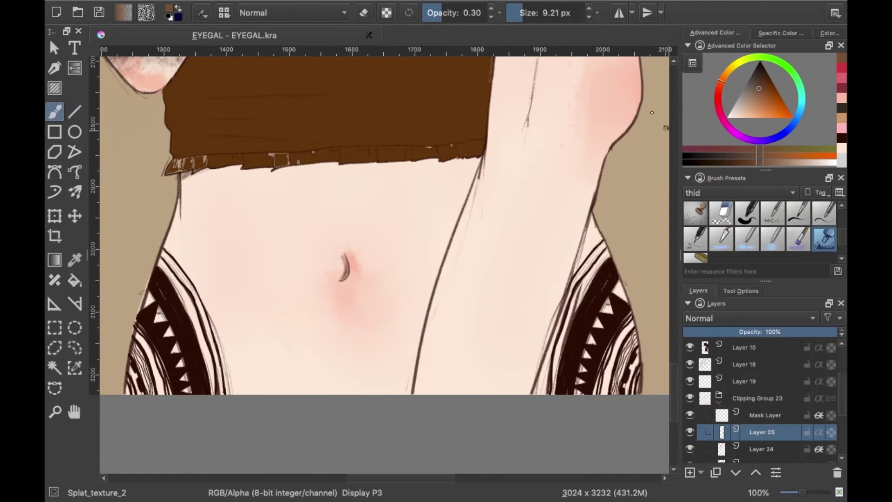
pyautogui.press('e')
pyautogui.moveTo(479, 158); pyautogui.dragTo(462, 183)
pyautogui.moveTo(595, 204); pyautogui.dragTo(529, 390)
# Trim excess waist texture with Eraser_hard and soften both contours with Smudge_textured
pyautogui.click(750, 213)
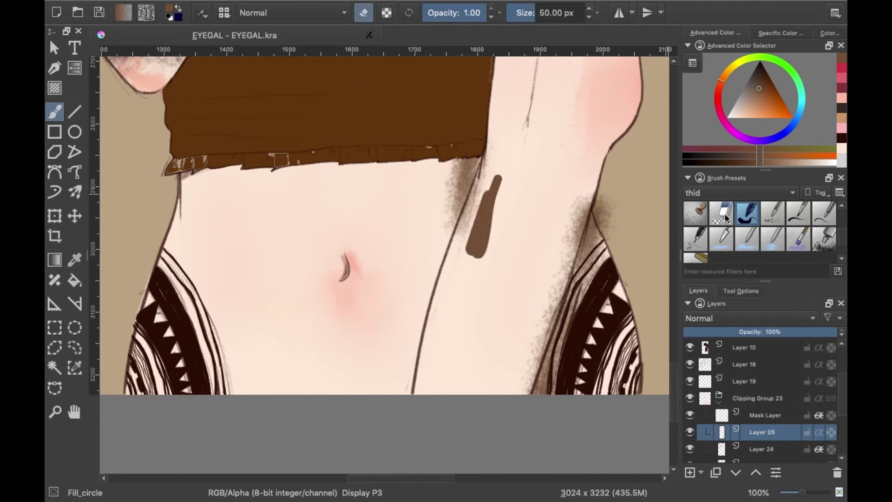
pyautogui.click(722, 213)
pyautogui.moveTo(580, 200); pyautogui.dragTo(534, 390)
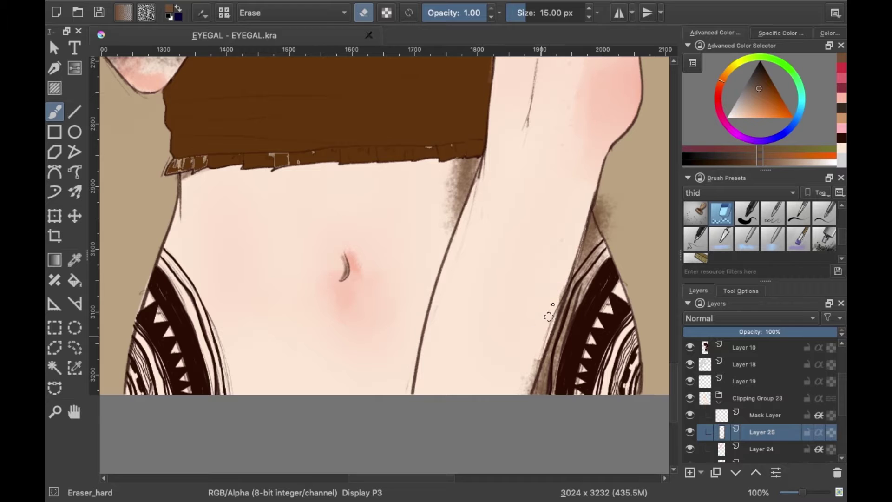
pyautogui.press('/')
pyautogui.moveTo(599, 204); pyautogui.dragTo(558, 394)
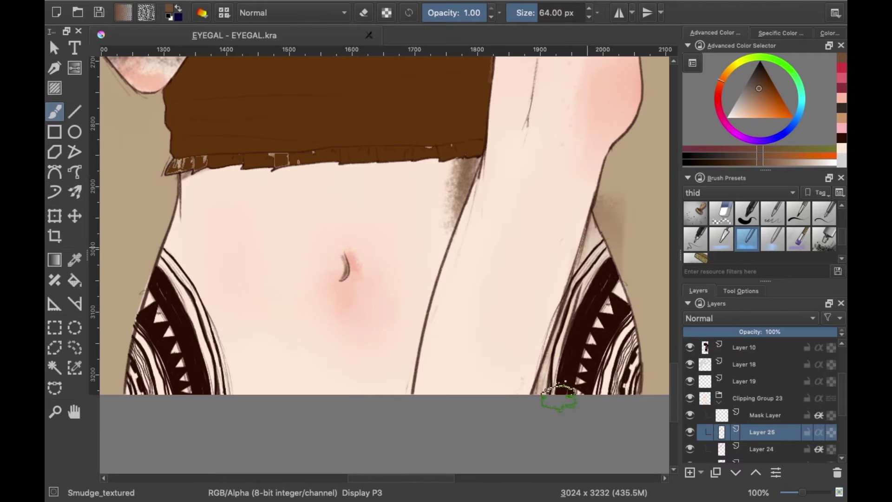
pyautogui.moveTo(478, 140)
pyautogui.mouseDown()
pyautogui.moveTo(418, 155)
pyautogui.moveTo(437, 220)
pyautogui.mouseUp()
# Blend the skin just above the top's hem, then view the whole illustration
pyautogui.scroll(10, 466, 231)
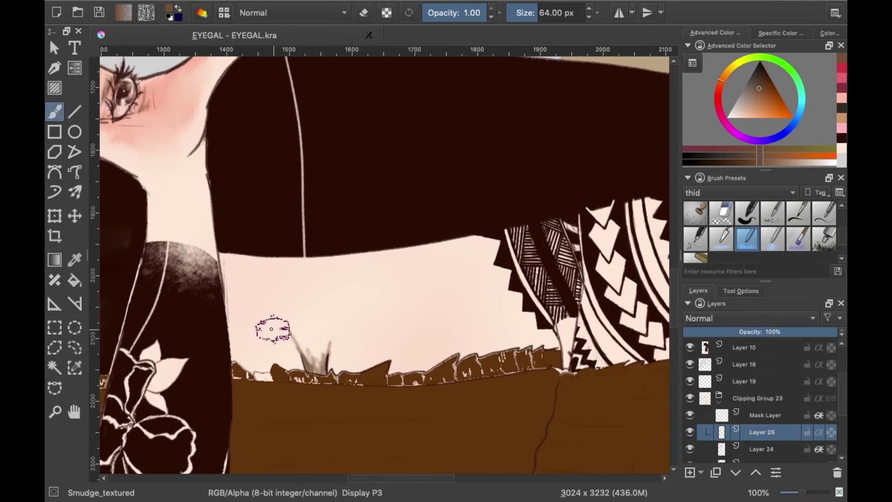
pyautogui.moveTo(278, 327); pyautogui.dragTo(340, 358)
pyautogui.press('2')
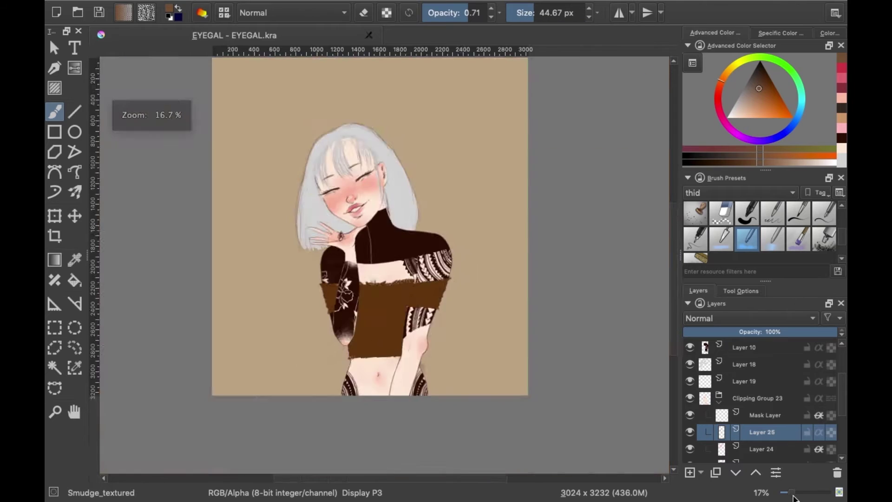
pyautogui.scroll(2, 278, 165)
pyautogui.scroll(1, 279, 165)
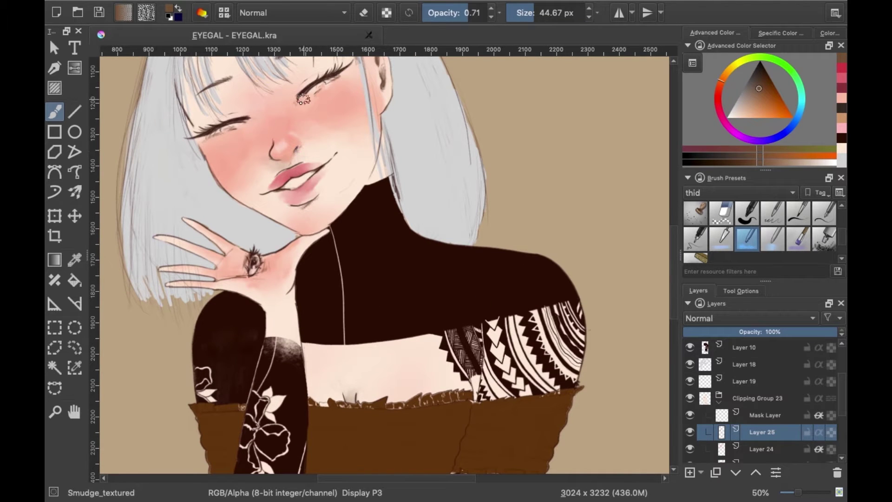
pyautogui.press('e')
pyautogui.press('e')
pyautogui.press('/')
pyautogui.press('/')
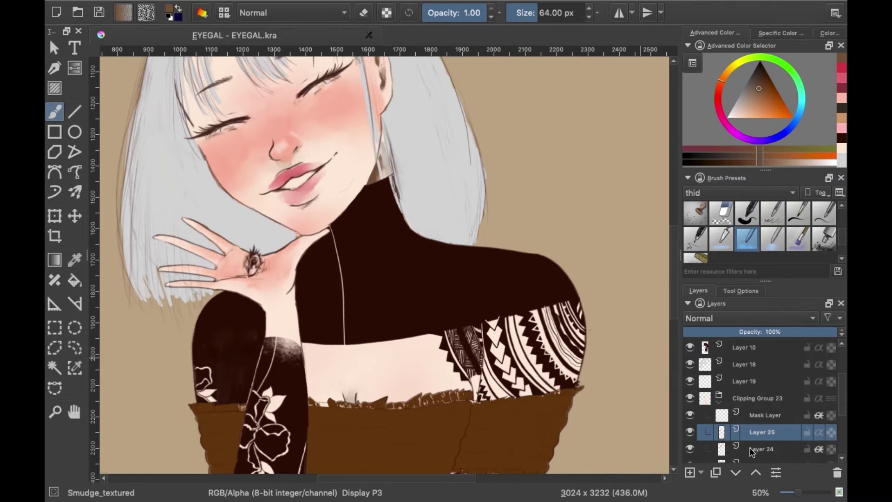
pyautogui.press('-')
pyautogui.press('-')
# Set Layer 25 to Burn, duplicate it, and blend the copy as Linear Burn at 40%
pyautogui.click(743, 318)
pyautogui.click(720, 241)
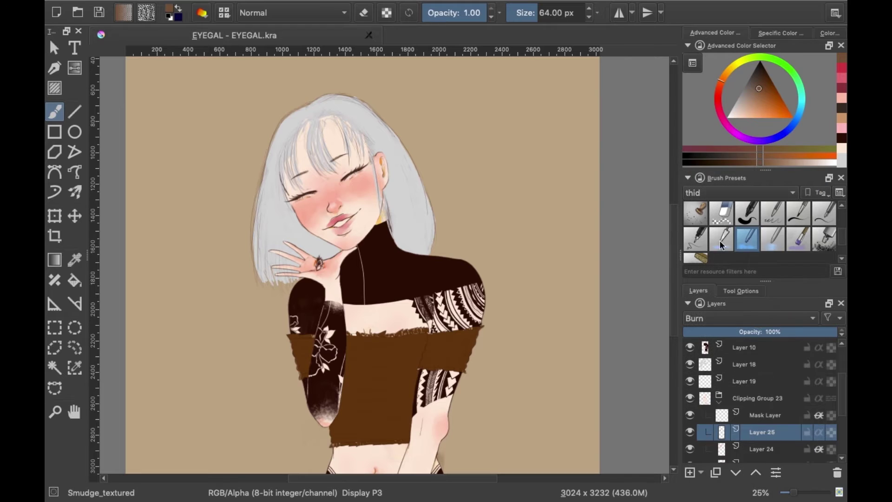
pyautogui.rightClick(783, 432)
pyautogui.click(715, 232)
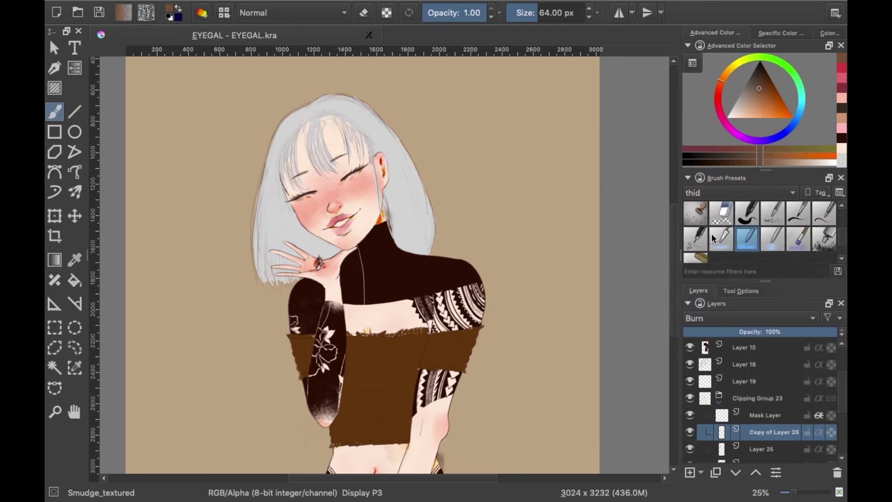
pyautogui.click(743, 318)
pyautogui.click(740, 313)
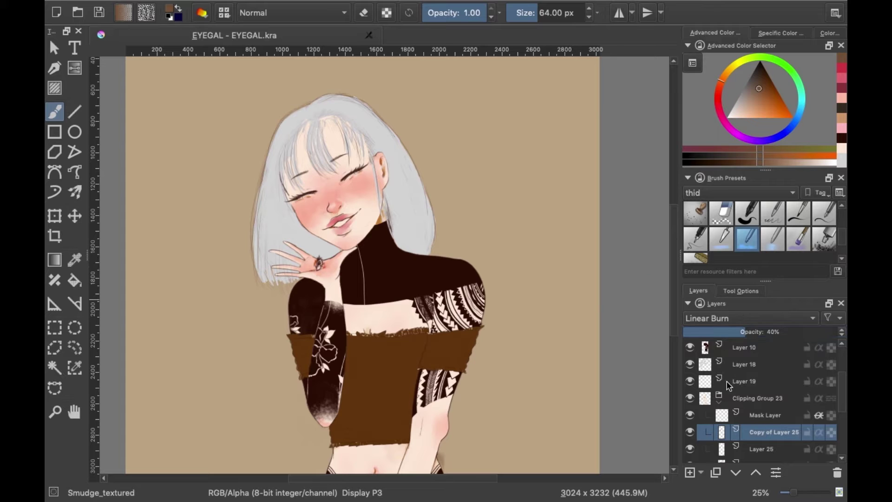
pyautogui.scroll(3, 319, 264)
# On a new layer, paint green into the palm eye's iris with Fill_circle
pyautogui.press('Insert')
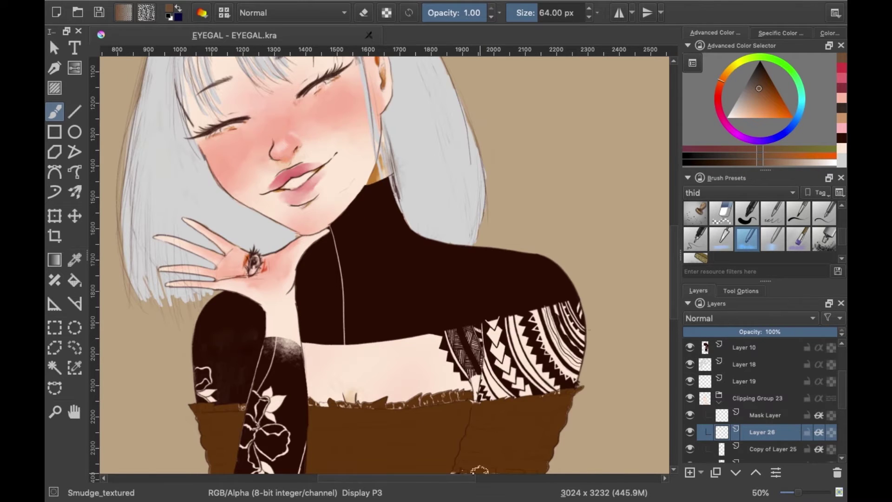
pyautogui.scroll(5, 318, 264)
pyautogui.press('/')
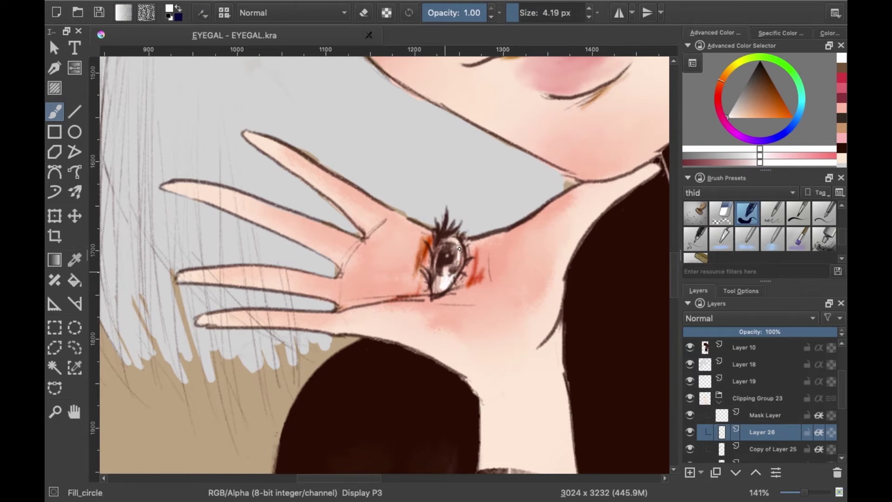
pyautogui.click(803, 102)
pyautogui.click(769, 91)
pyautogui.moveTo(446, 251); pyautogui.dragTo(453, 265)
# At 0.30 opacity, paint over the eye's white highlight and darken its left edge
pyautogui.press('/')
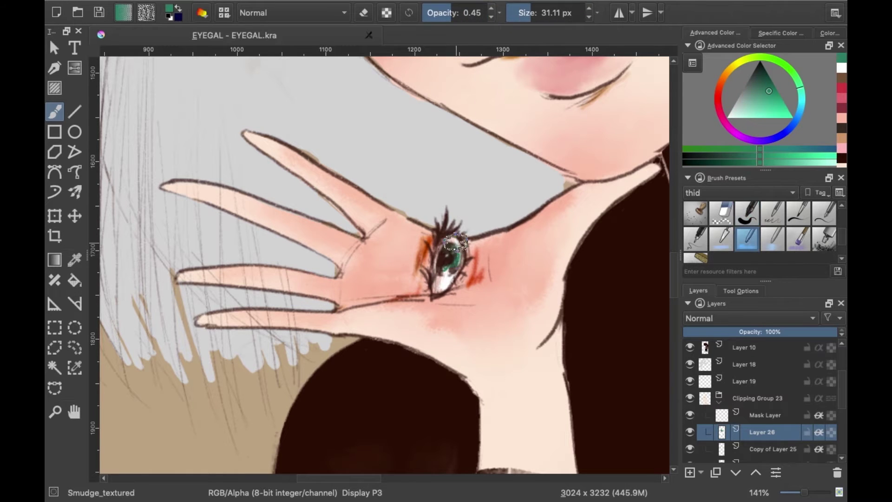
pyautogui.press('i')
pyautogui.scroll(-5, 448, 281)
pyautogui.scroll(8, 494, 290)
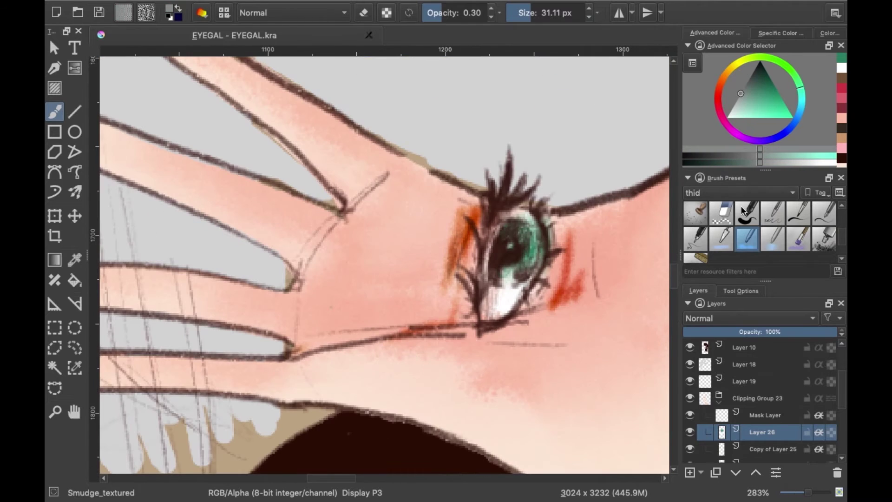
pyautogui.press('/')
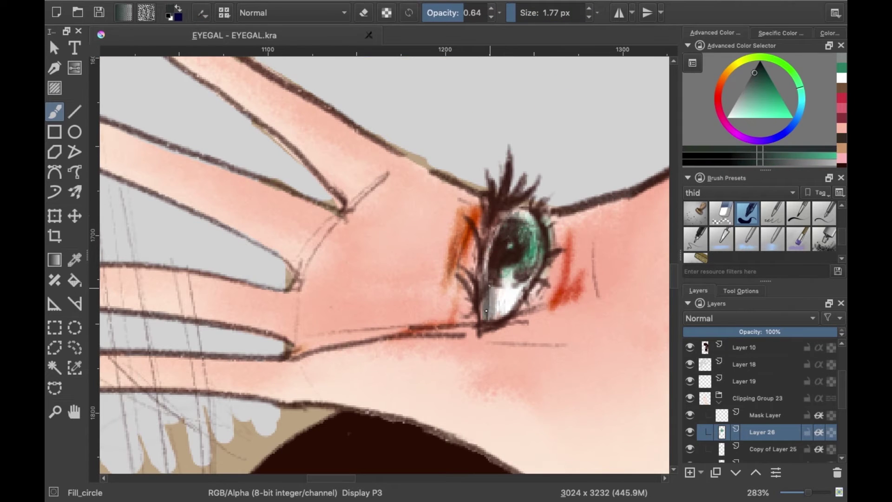
pyautogui.click(449, 14)
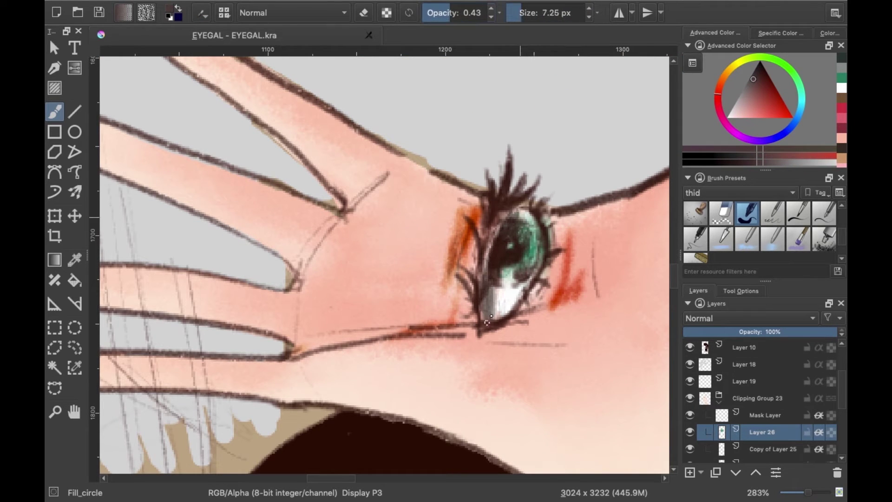
pyautogui.moveTo(492, 293); pyautogui.dragTo(490, 301)
pyautogui.moveTo(480, 246); pyautogui.dragTo(476, 279)
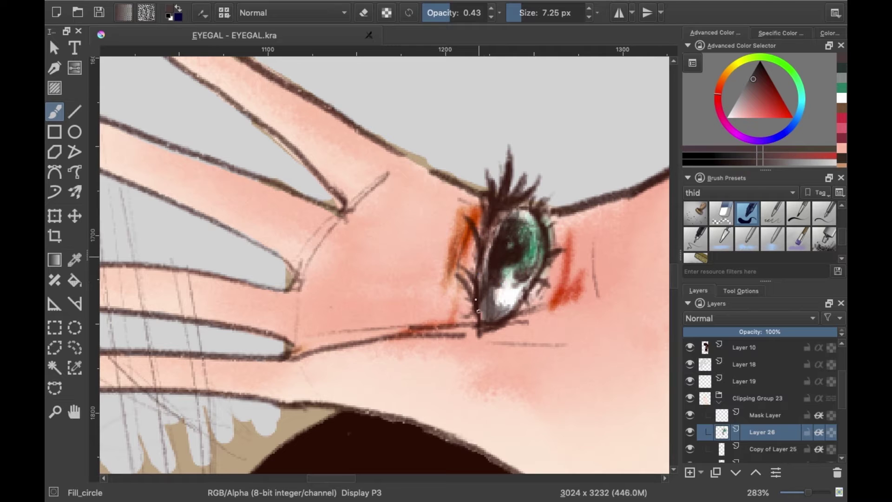
# Darken the eye's left edge further and set the smudge brush to about 22 px
pyautogui.press('/')
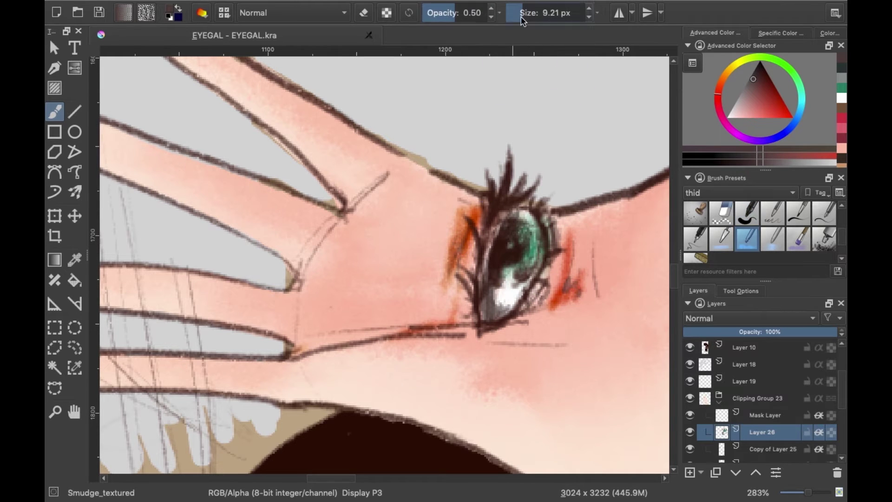
pyautogui.press('/')
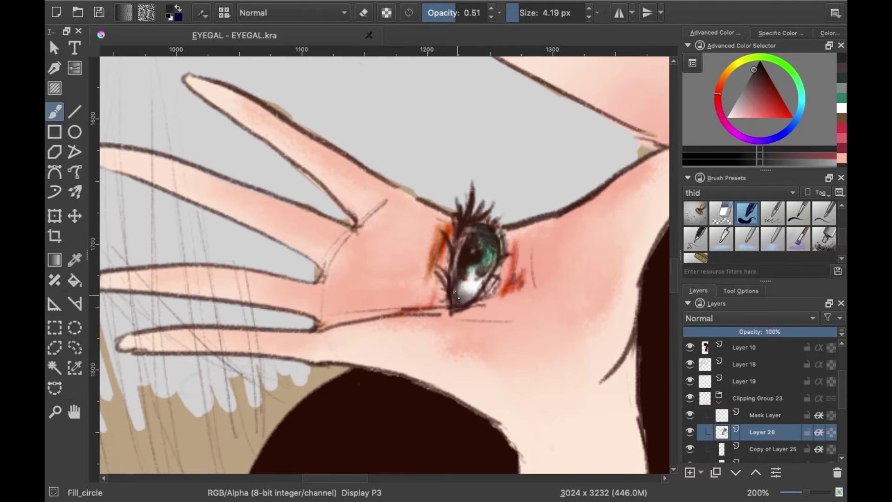
pyautogui.scroll(-5, 587, 280)
pyautogui.scroll(6, 481, 247)
pyautogui.moveTo(462, 323); pyautogui.dragTo(480, 247)
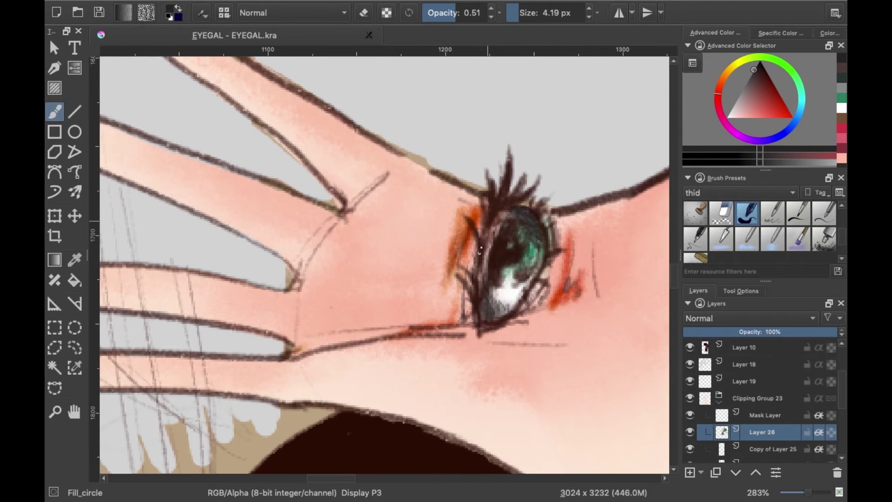
pyautogui.press('/')
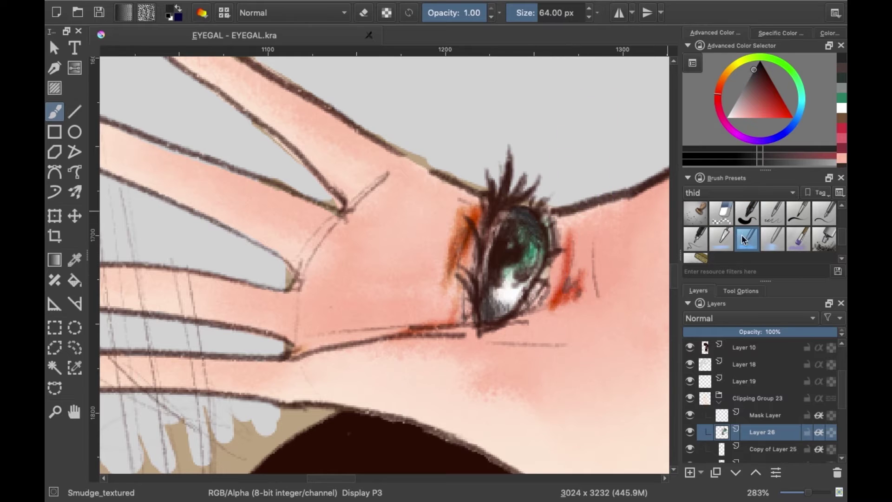
pyautogui.moveTo(808, 491); pyautogui.dragTo(794, 499)
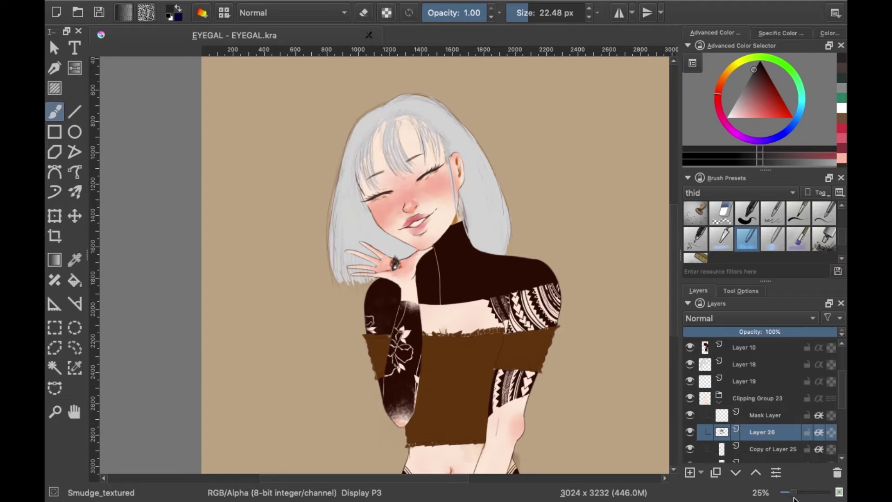
pyautogui.moveTo(785, 492); pyautogui.dragTo(804, 491)
# Select the Copy of Layer 25 layer and pick the splatter texture brush
pyautogui.click(690, 454)
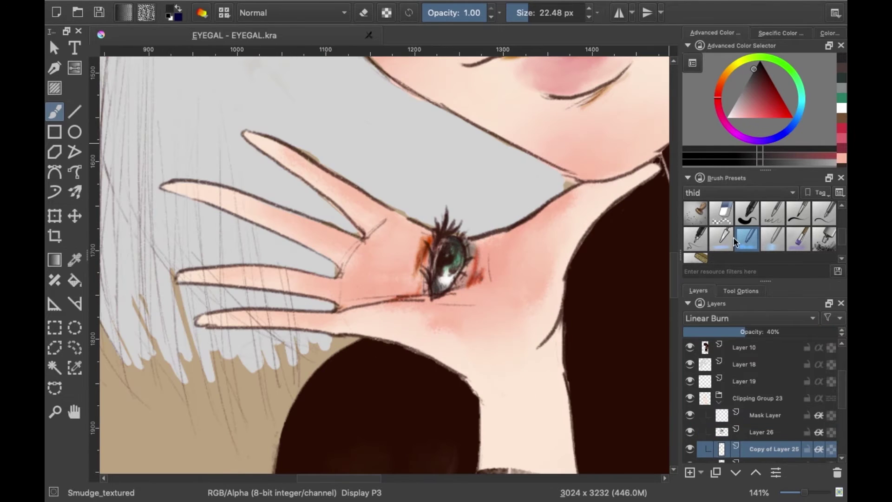
pyautogui.press('/')
pyautogui.scroll(-10, 443, 301)
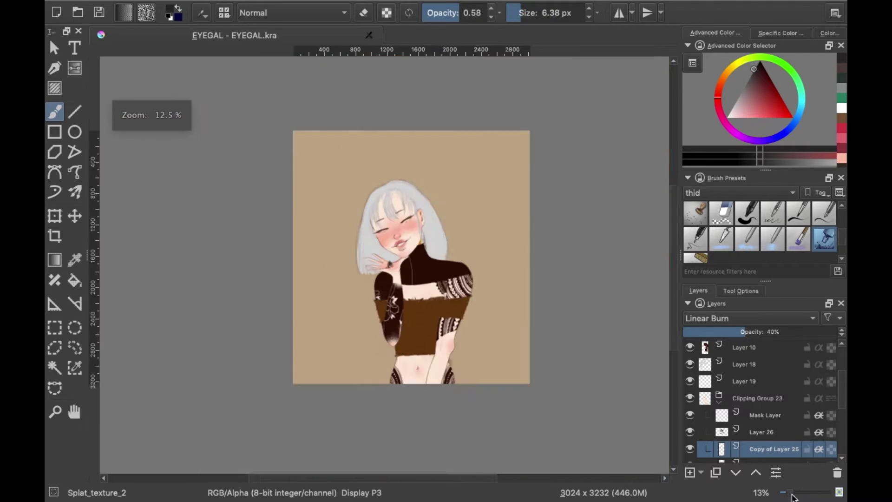
pyautogui.scroll(5, 443, 301)
pyautogui.scroll(-3, 444, 301)
pyautogui.scroll(5, 443, 301)
# On a new layer, paint light peach highlights on the cheeks and nose
pyautogui.press('Insert')
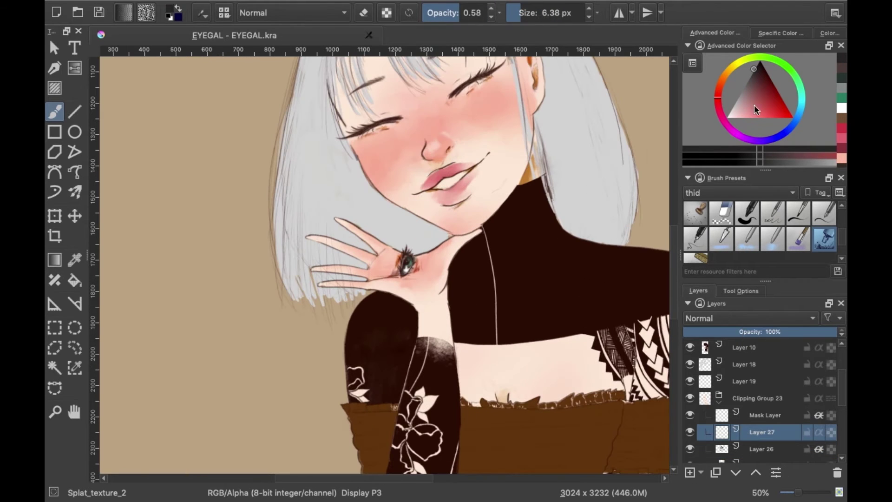
pyautogui.click(722, 80)
pyautogui.press('p')
pyautogui.click(734, 114)
pyautogui.press('b')
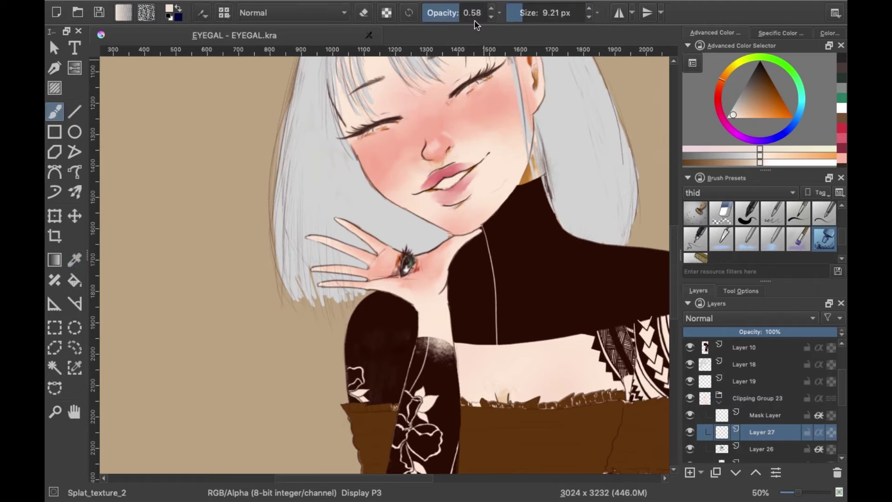
pyautogui.press(']')
pyautogui.press(']')
pyautogui.press(']')
pyautogui.moveTo(492, 83); pyautogui.dragTo(503, 88)
pyautogui.moveTo(426, 123); pyautogui.dragTo(431, 139)
pyautogui.moveTo(361, 146); pyautogui.dragTo(367, 160)
# Enlarge the brush to about 54 px and blend the highlight layer as Vivid Light
pyautogui.press('1')
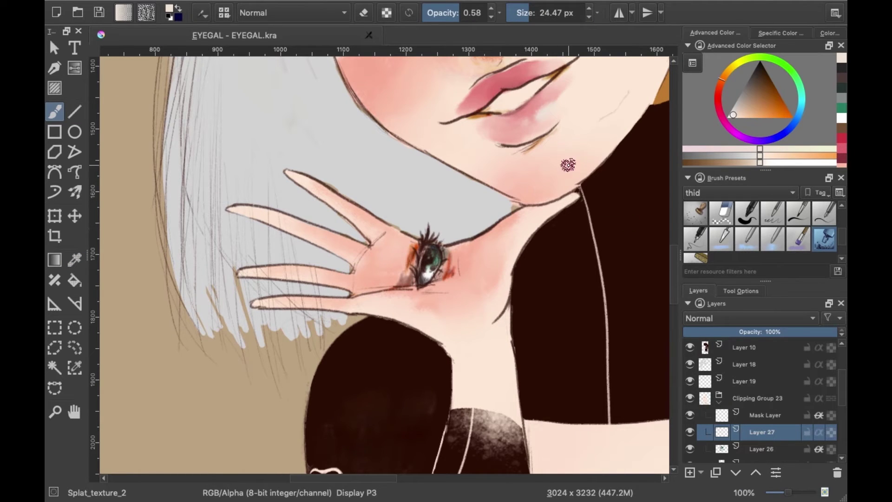
pyautogui.scroll(-1, 599, 321)
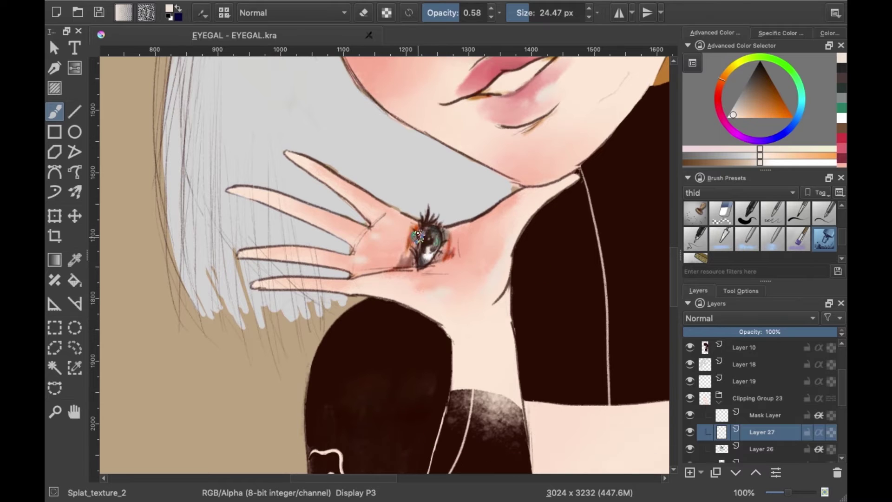
pyautogui.hscroll(5, 418, 236)
pyautogui.scroll(-10, 418, 236)
pyautogui.scroll(-8, 372, 269)
pyautogui.press(']')
pyautogui.press(']')
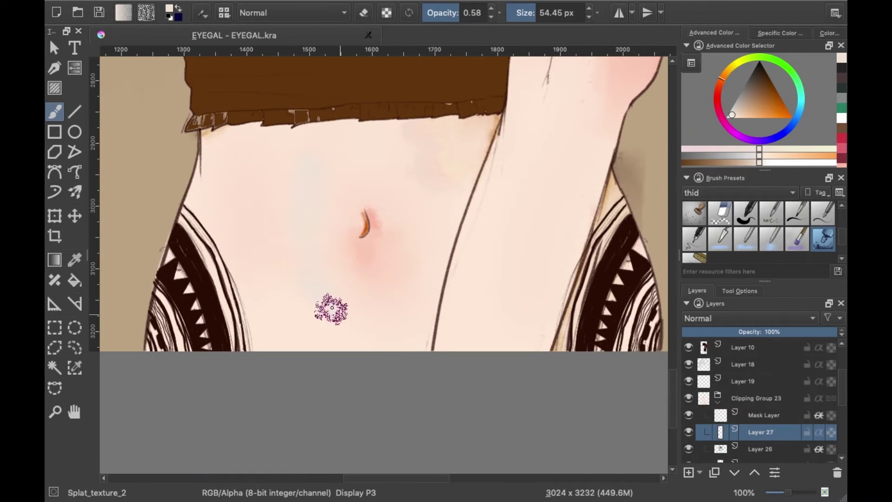
pyautogui.click(749, 317)
pyautogui.click(720, 332)
# Erase excess highlight texture over the torso and face
pyautogui.scroll(-3, 749, 318)
pyautogui.scroll(-2, 749, 318)
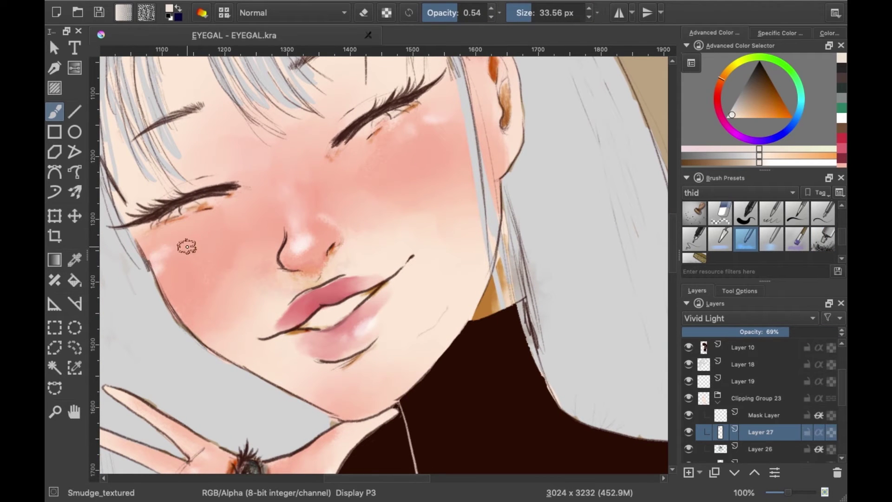
pyautogui.scroll(-5, 399, 283)
pyautogui.scroll(-5, 306, 289)
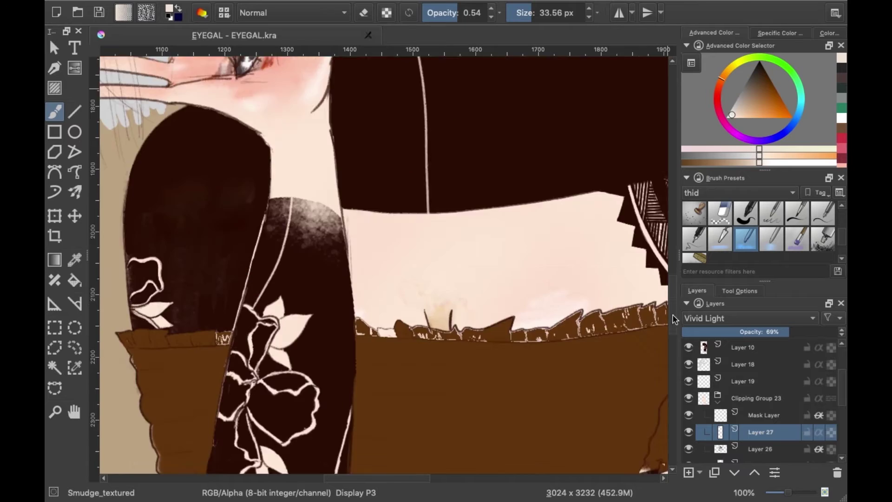
pyautogui.scroll(-5, 372, 232)
pyautogui.scroll(-5, 515, 153)
pyautogui.scroll(-1, 438, 385)
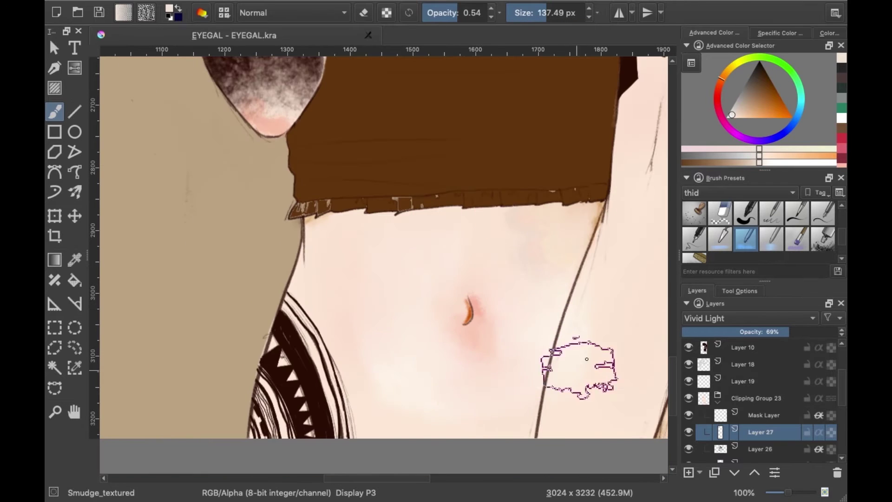
pyautogui.press('-')
pyautogui.press('e')
pyautogui.scroll(-3, 761, 409)
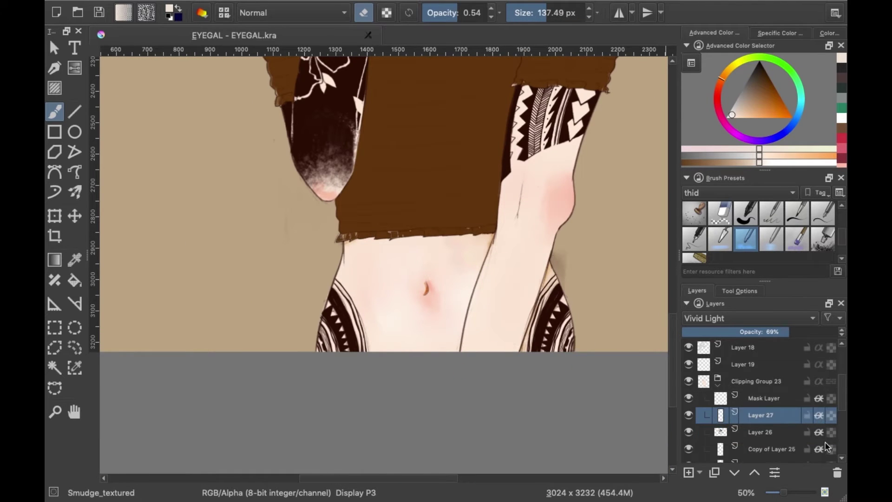
pyautogui.scroll(-2, 762, 418)
pyautogui.moveTo(783, 492); pyautogui.dragTo(784, 493)
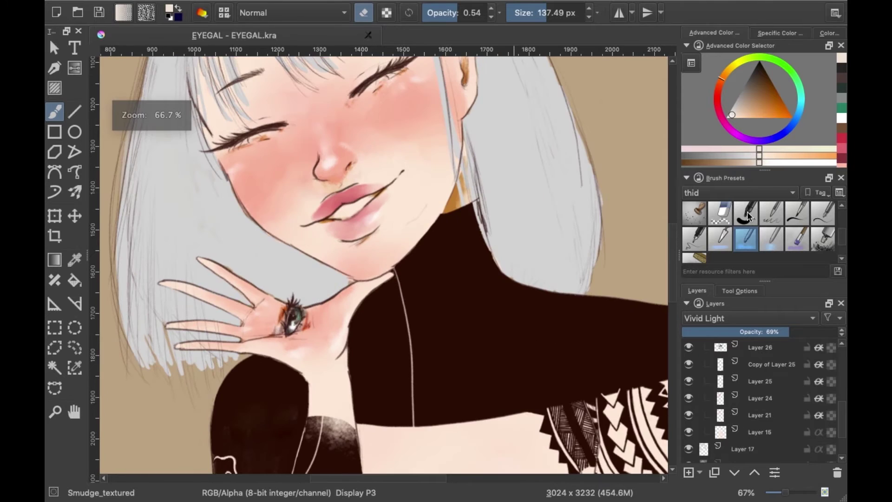
pyautogui.click(746, 214)
pyautogui.press('1')
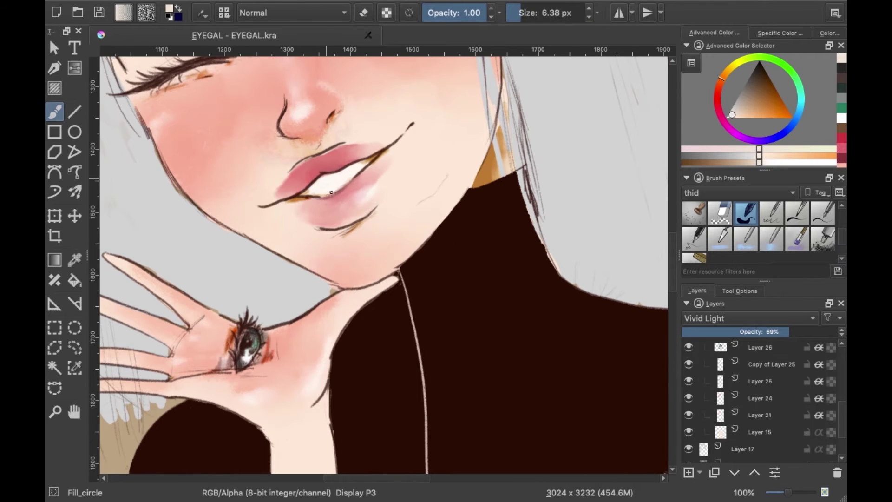
pyautogui.moveTo(789, 497); pyautogui.dragTo(776, 493)
# Check Layer 10's content and group it with Layer 7(pasted) into a clipping group
pyautogui.scroll(2, 691, 397)
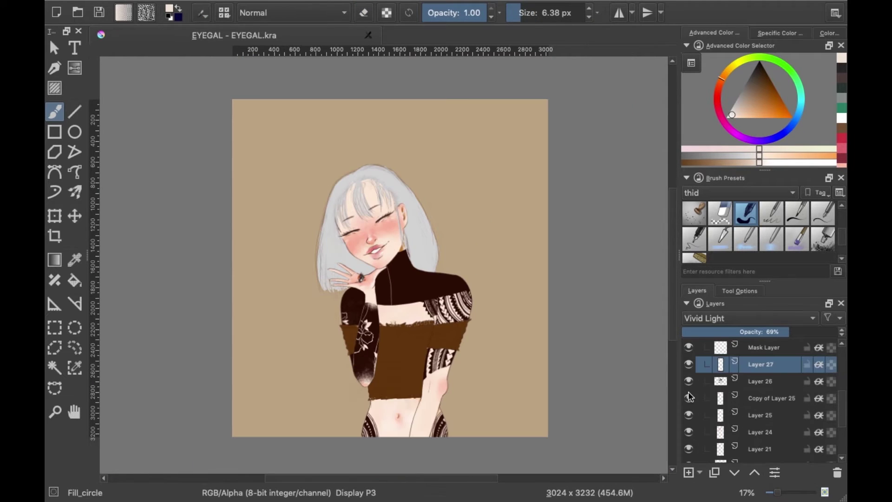
pyautogui.scroll(3, 690, 399)
pyautogui.click(694, 381)
pyautogui.scroll(3, 691, 372)
pyautogui.click(694, 347)
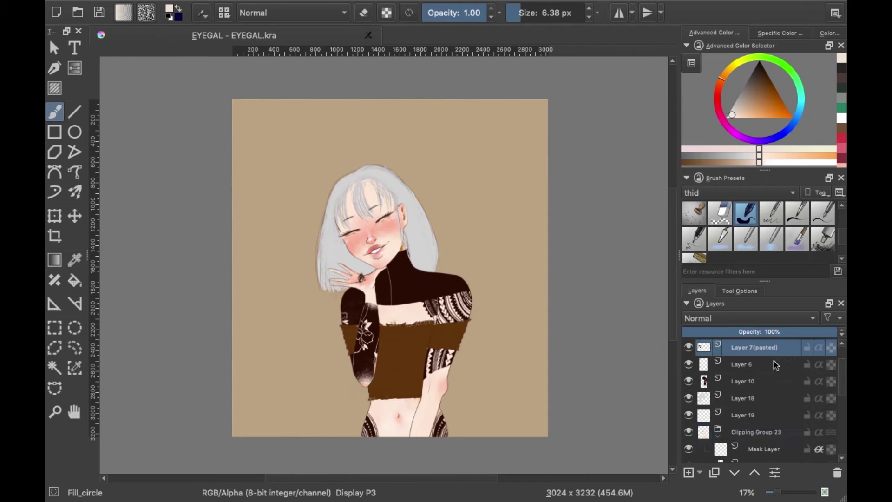
pyautogui.scroll(2, 697, 362)
pyautogui.click(688, 397)
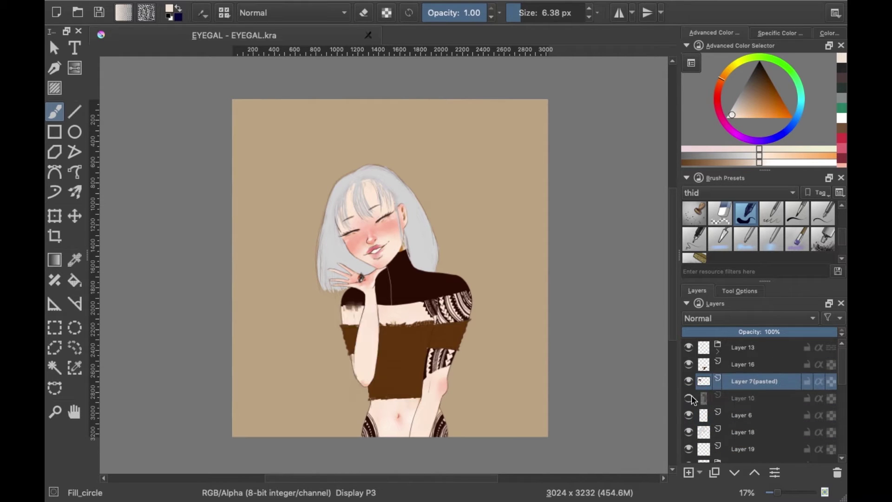
pyautogui.click(748, 399)
pyautogui.keyDown('shift'); pyautogui.click(764, 382); pyautogui.keyUp('shift')
pyautogui.rightClick(764, 380)
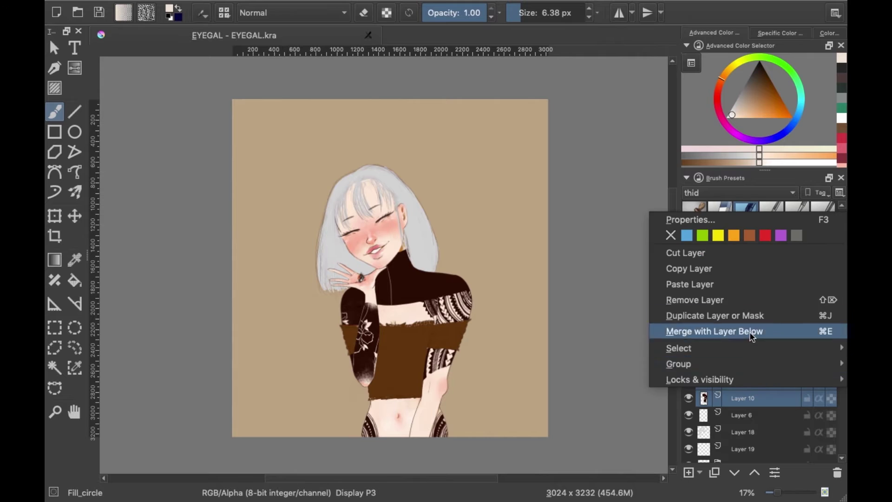
pyautogui.click(604, 376)
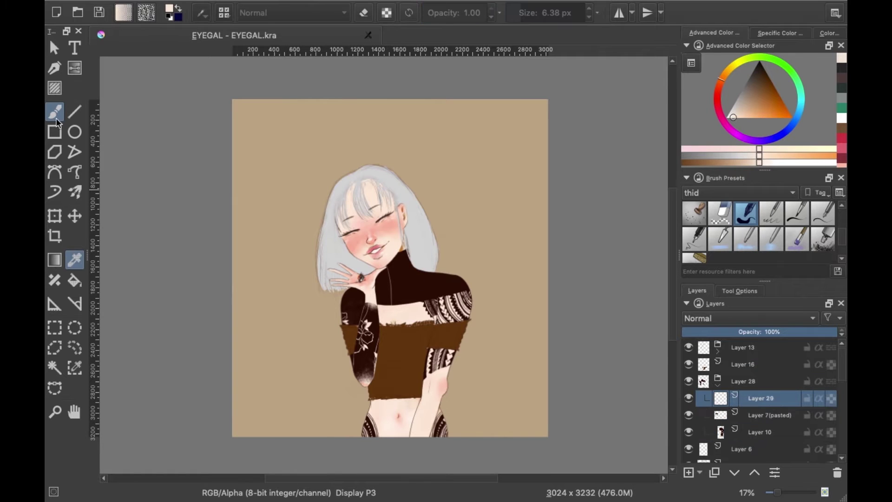
# Splatter whitish texture on the top and sleeves, test blend modes including Multiply, then delete it
pyautogui.click(823, 237)
pyautogui.moveTo(371, 279); pyautogui.dragTo(409, 326)
pyautogui.moveTo(394, 269); pyautogui.dragTo(353, 330)
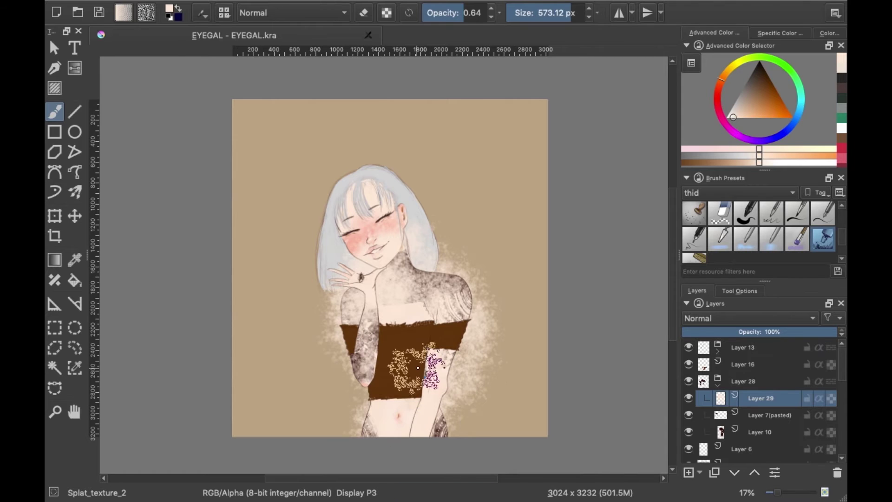
pyautogui.click(747, 318)
pyautogui.click(708, 286)
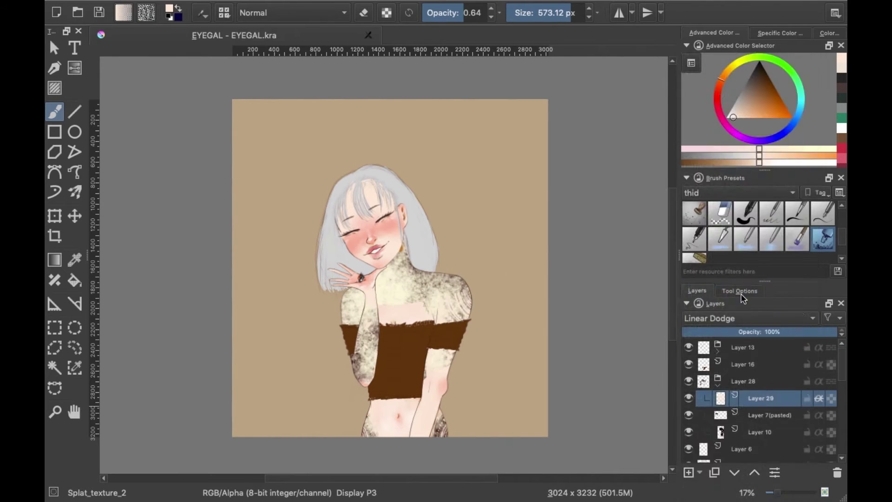
pyautogui.click(748, 318)
pyautogui.click(700, 345)
pyautogui.click(775, 321)
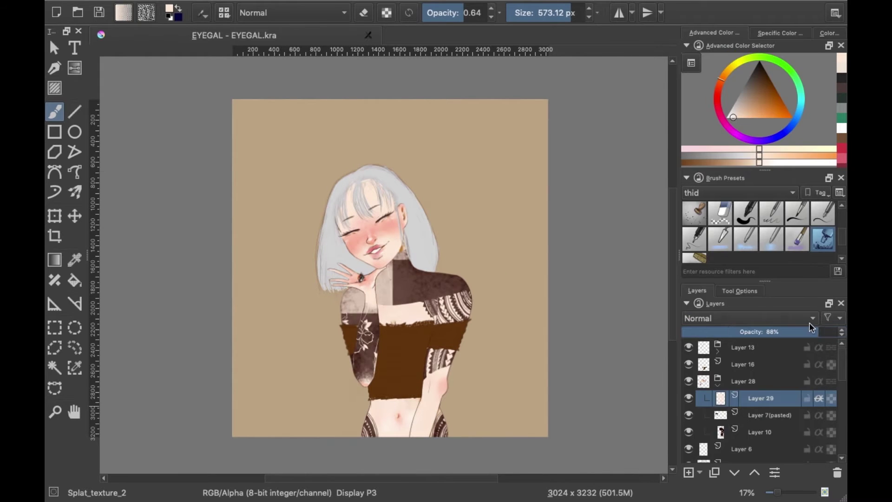
pyautogui.click(837, 473)
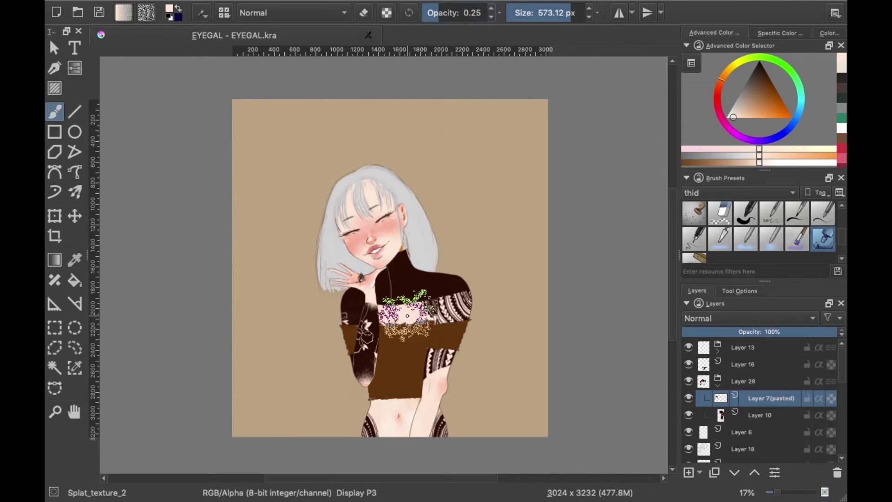
# Dab a faint splat texture beside the shoulder on Layer 7(pasted), collapse Layer 28, hide Layer 6
pyautogui.click(575, 18)
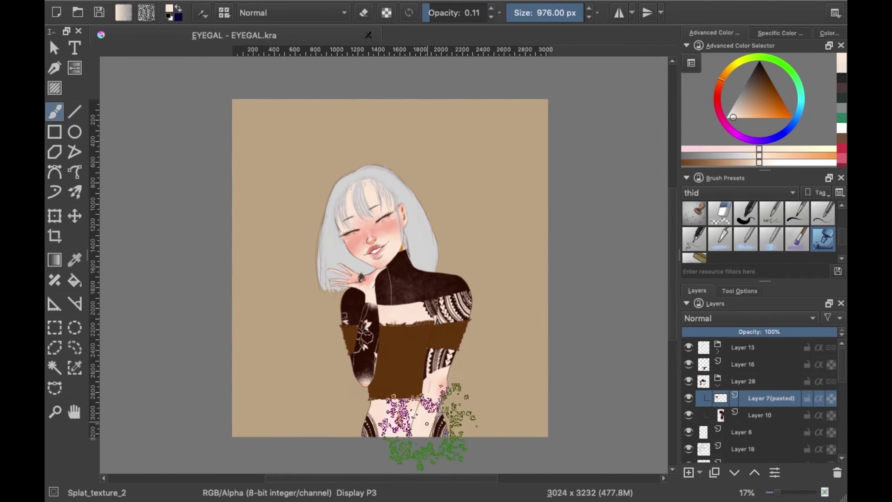
pyautogui.press('pagedown')
pyautogui.press('pageup')
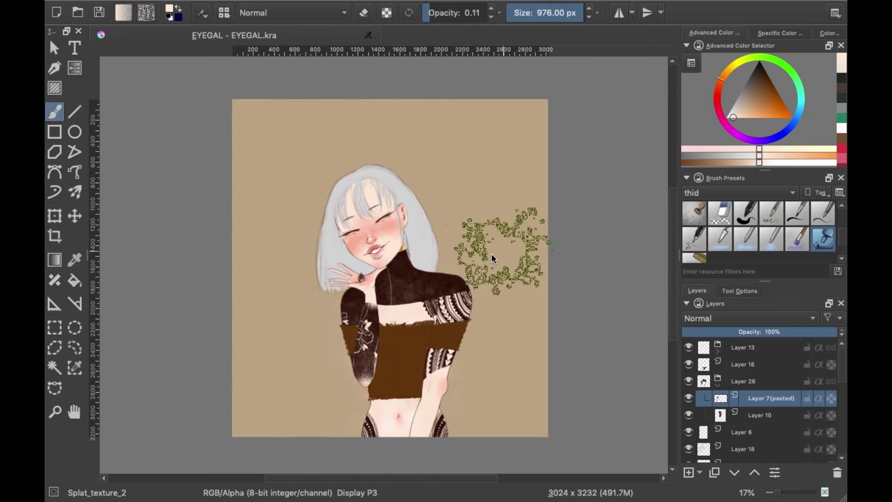
pyautogui.click(495, 279)
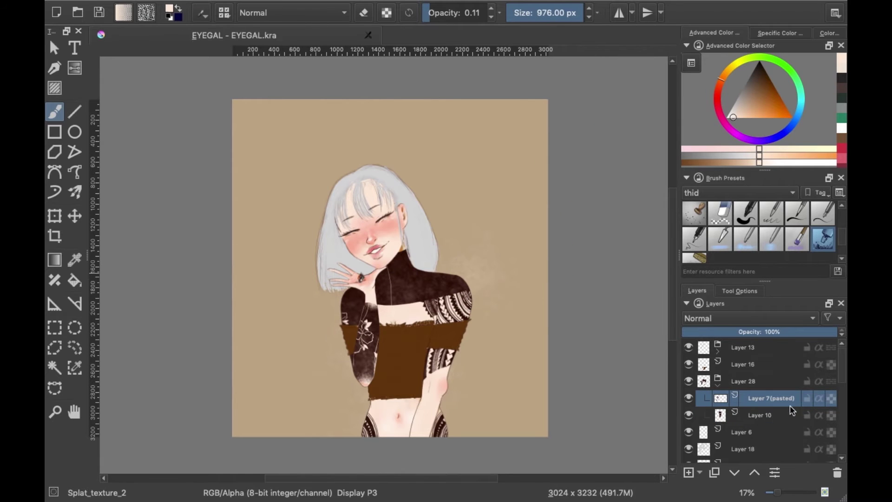
pyautogui.click(718, 385)
pyautogui.click(688, 398)
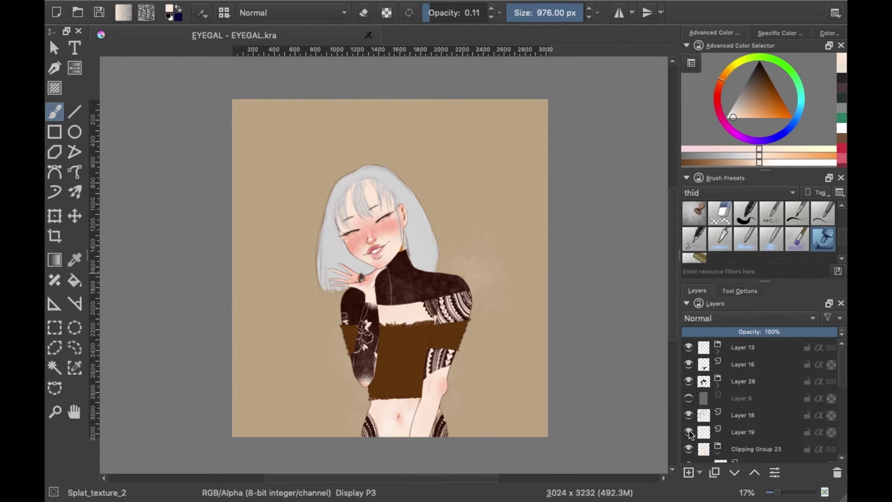
pyautogui.press('+')
# Set the Layer 28 sleeve group's blend mode to Luminosity
pyautogui.click(748, 381)
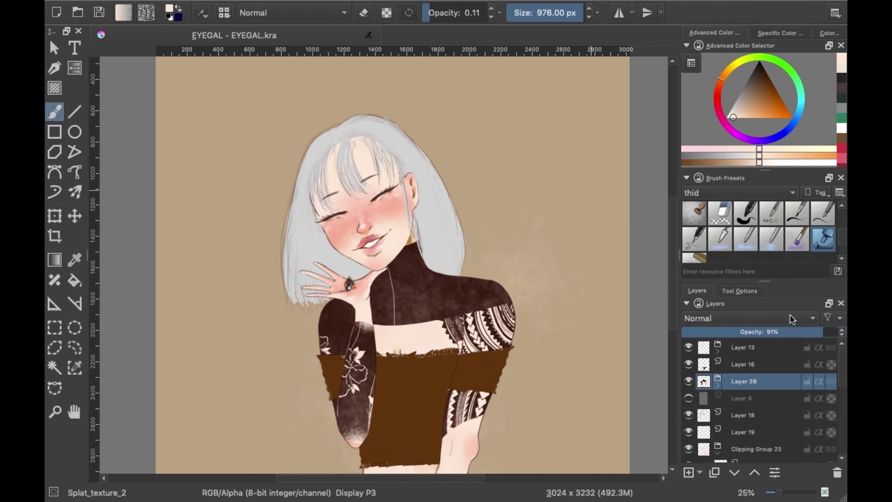
pyautogui.scroll(-3, 392, 264)
pyautogui.click(734, 318)
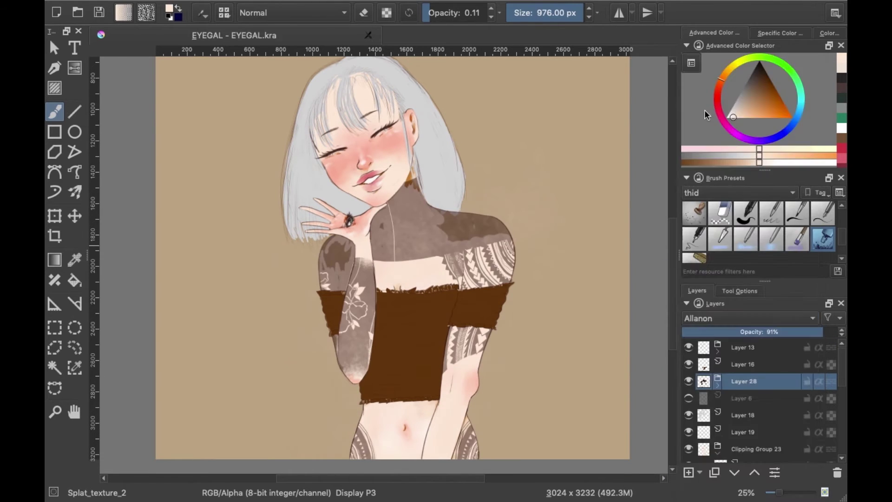
pyautogui.click(743, 317)
pyautogui.click(704, 305)
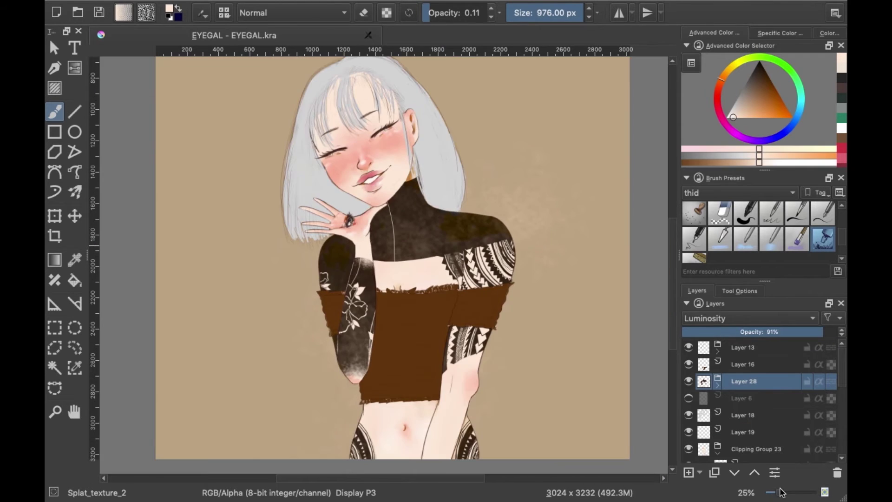
# Duplicate Layer 7(pasted) and hard-erase the speckled texture around the shoulder and neck
pyautogui.rightClick(711, 415)
pyautogui.click(743, 213)
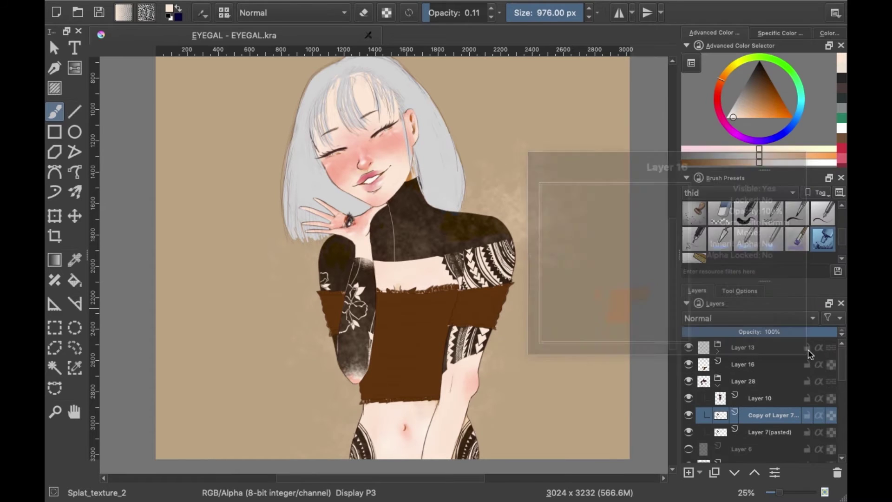
pyautogui.click(721, 213)
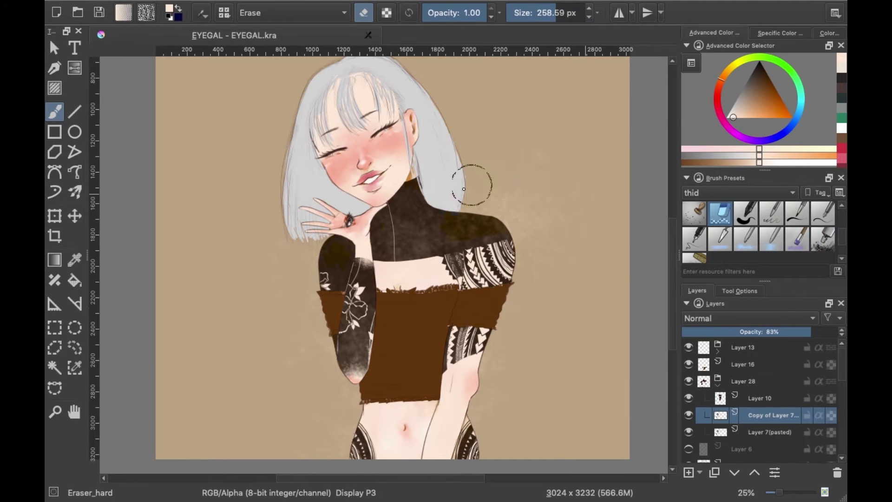
pyautogui.press('pageup')
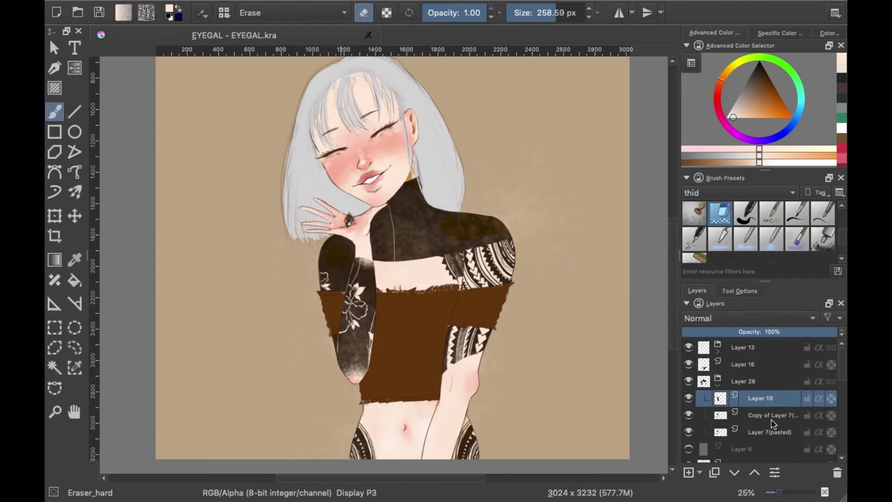
pyautogui.press('pagedown')
pyautogui.press('pagedown')
pyautogui.moveTo(614, 249); pyautogui.dragTo(511, 173)
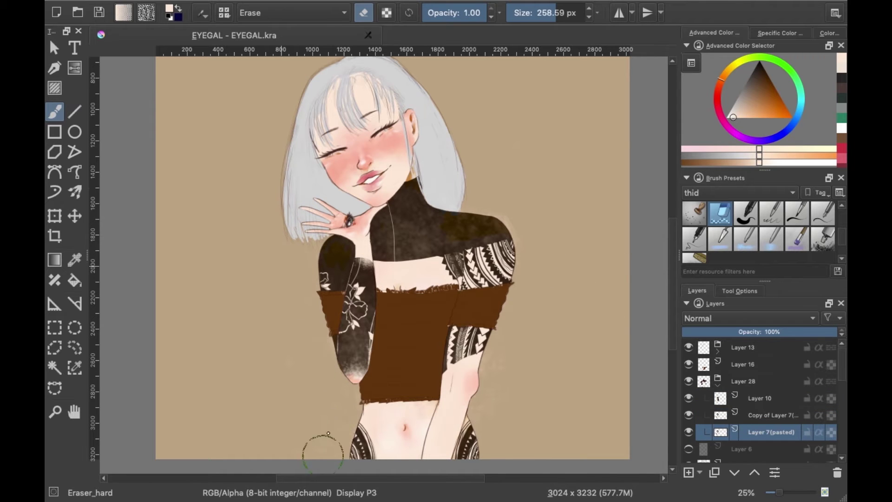
pyautogui.click(718, 385)
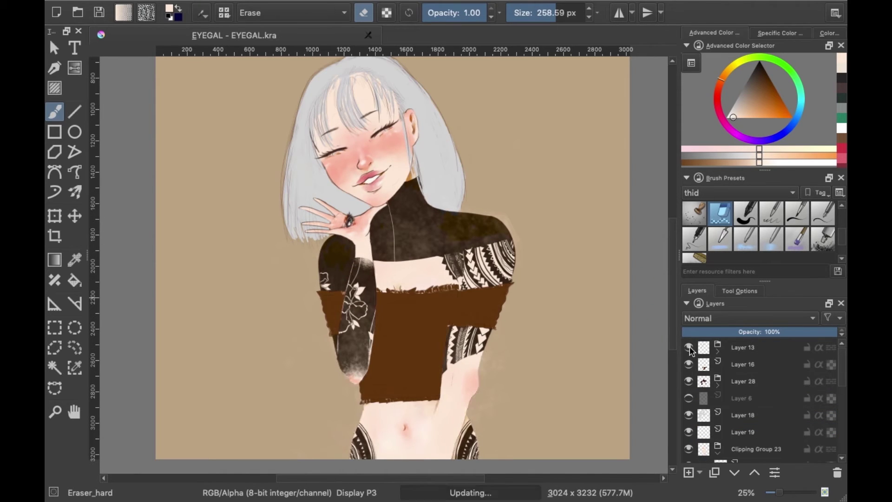
# Erase the stray hair fill at lower left on Layer 17
pyautogui.scroll(-4, 689, 418)
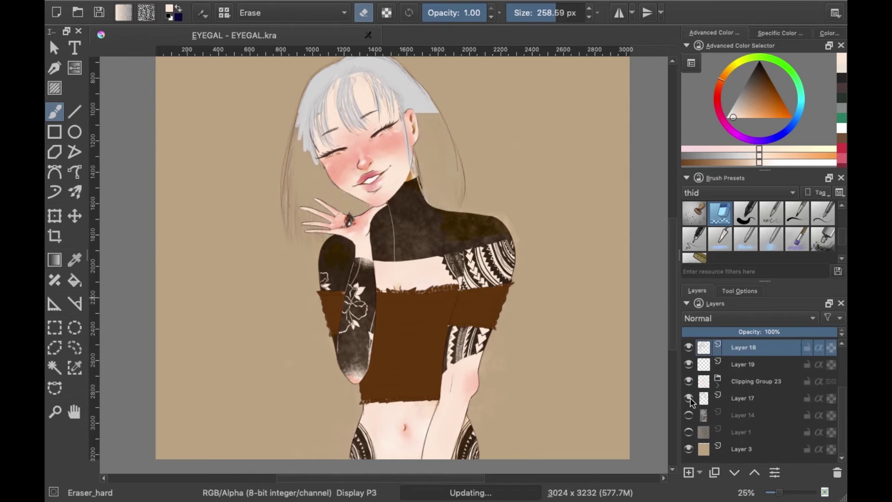
pyautogui.press('+')
pyautogui.press('+')
pyautogui.press('+')
pyautogui.scroll(5, 674, 320)
pyautogui.click(822, 213)
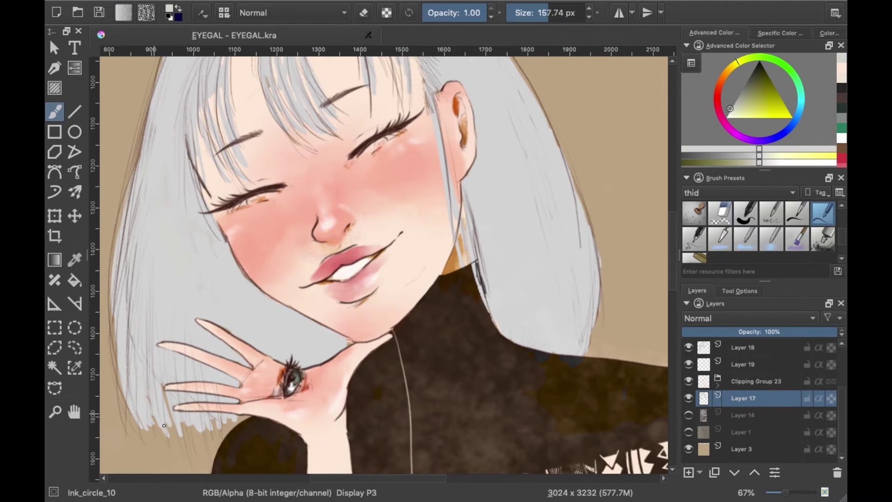
pyautogui.moveTo(548, 13)
pyautogui.mouseDown()
pyautogui.moveTo(517, 15)
pyautogui.moveTo(551, 14)
pyautogui.mouseUp()
pyautogui.press('e')
pyautogui.moveTo(242, 423); pyautogui.dragTo(158, 418)
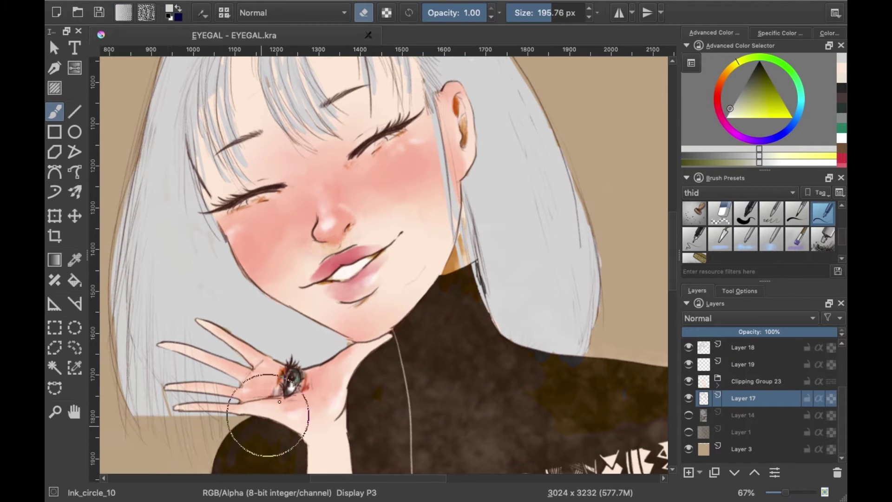
pyautogui.press('e')
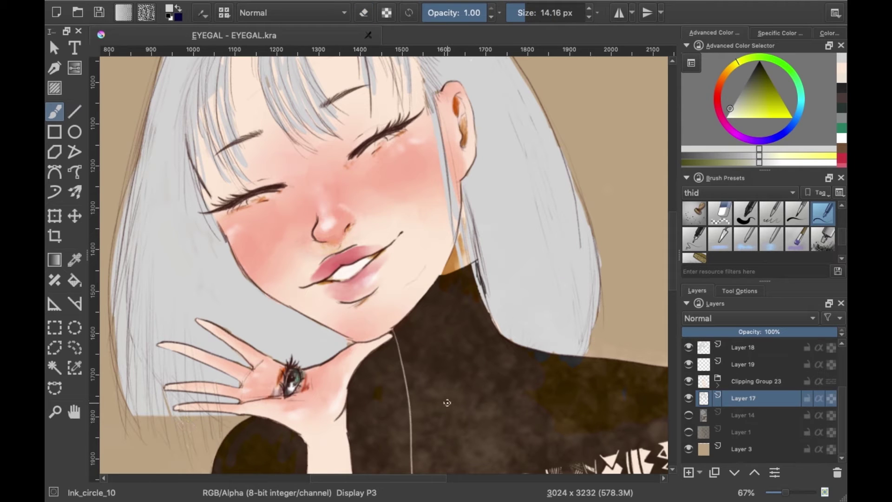
pyautogui.press('e')
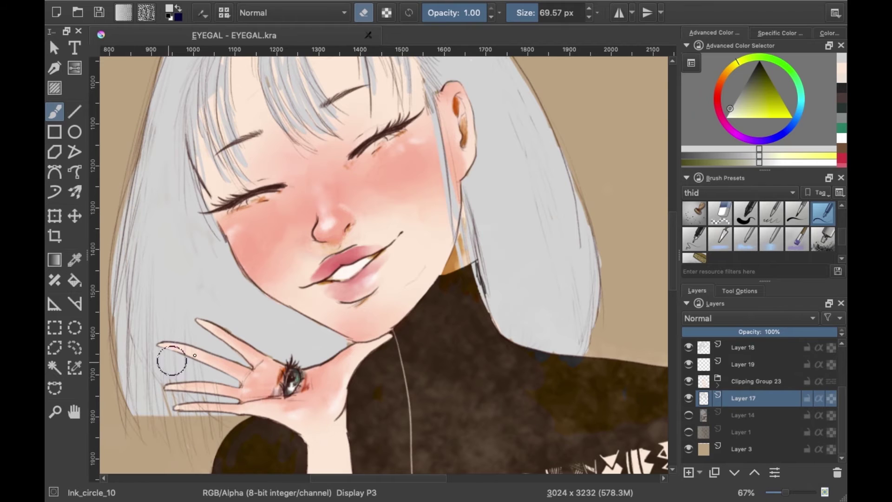
# Paint a light Ink_circle_10 stroke along the hair's left edge
pyautogui.press('/')
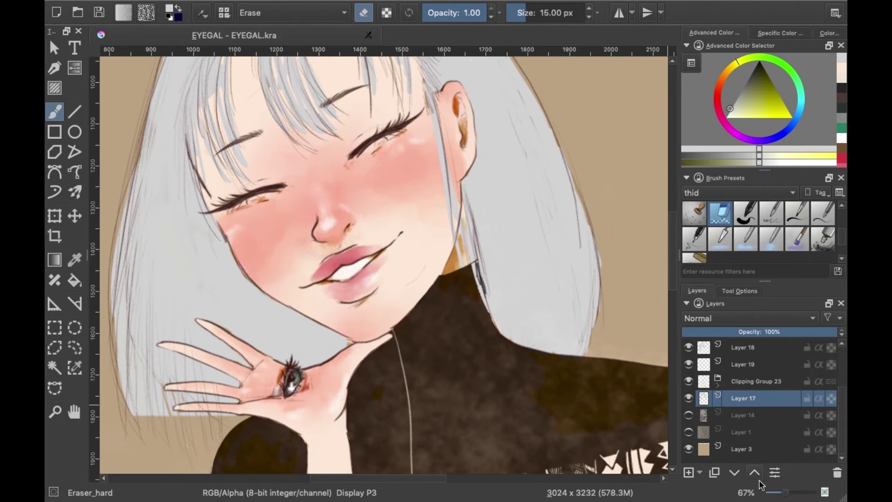
pyautogui.press('-')
pyautogui.press('-')
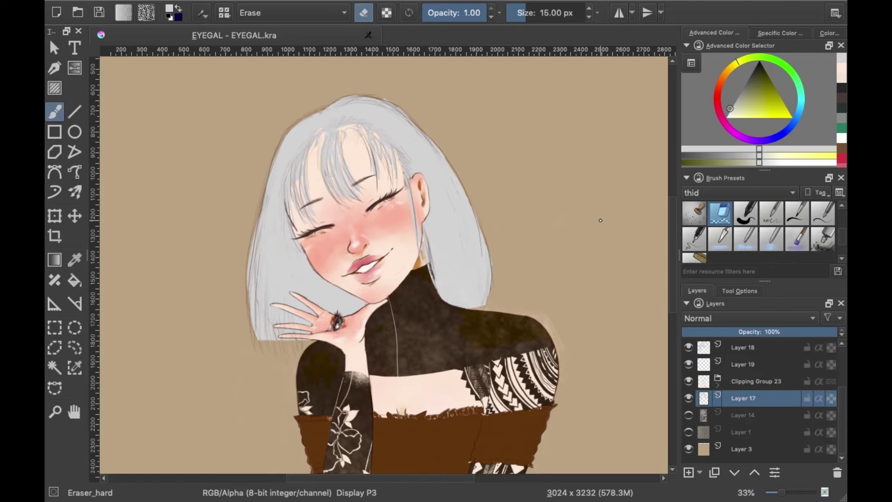
pyautogui.click(822, 214)
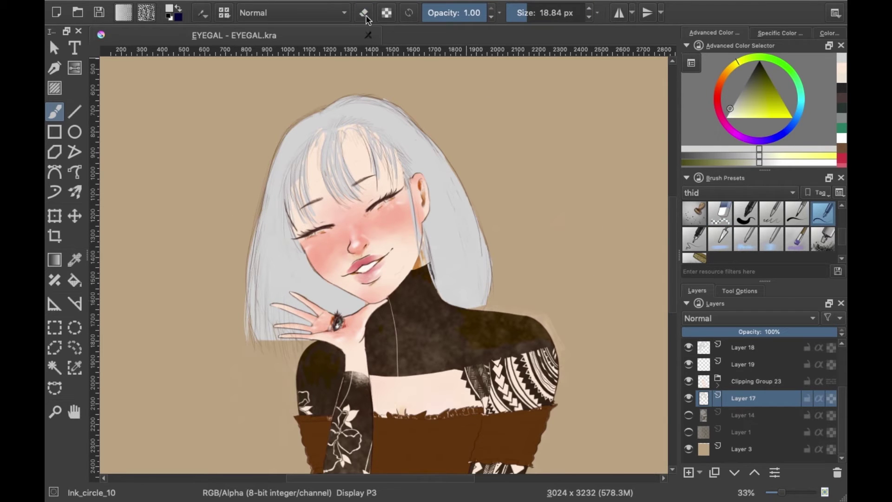
pyautogui.moveTo(256, 215); pyautogui.dragTo(275, 156)
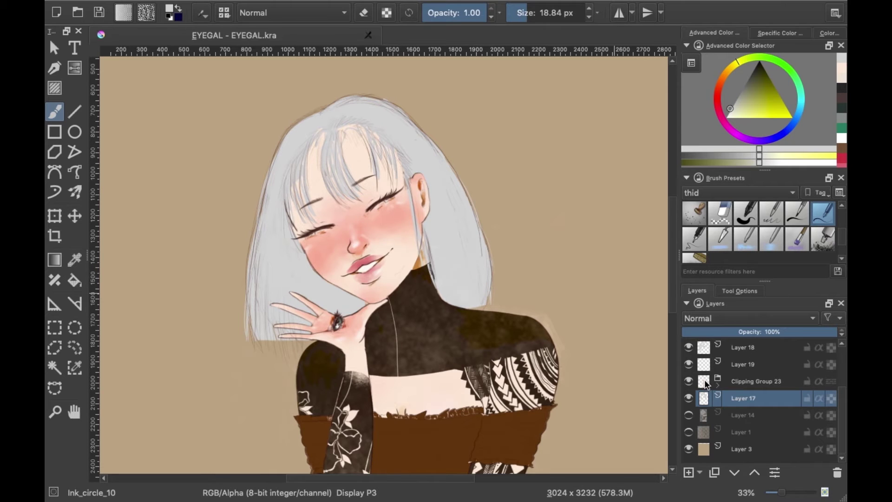
pyautogui.scroll(1, 689, 367)
# Move Layer 18 above the Layer 28 group
pyautogui.click(743, 364)
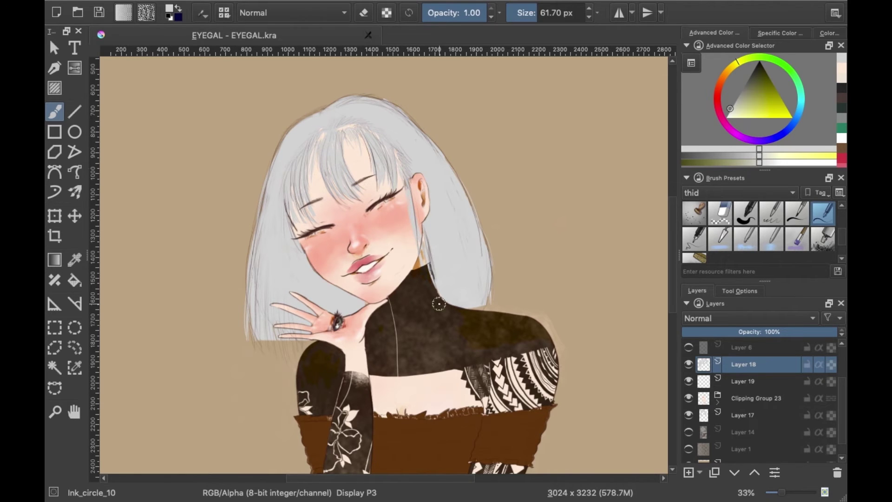
pyautogui.hotkey('ctrl', 'pageup')
pyautogui.hotkey('ctrl', 'pageup')
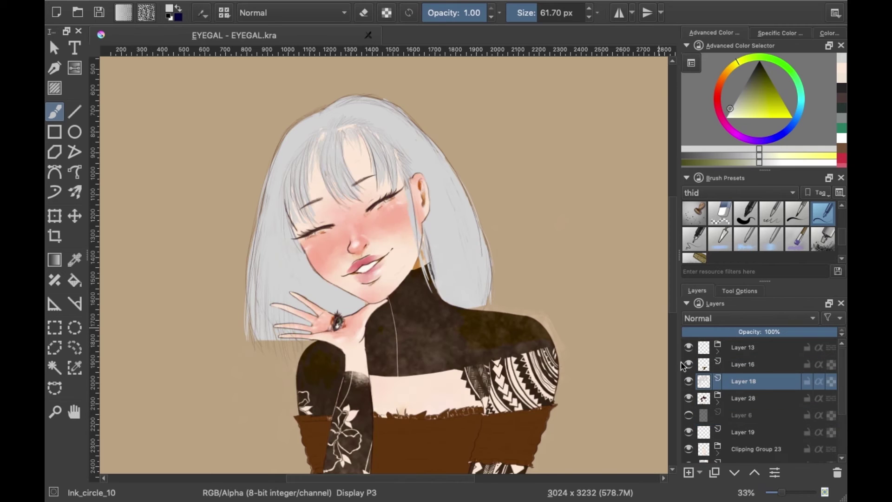
pyautogui.press('e')
pyautogui.press('e')
pyautogui.scroll(1, 380, 197)
pyautogui.scroll(1, 380, 197)
pyautogui.press('[')
pyautogui.press('[')
pyautogui.press('[')
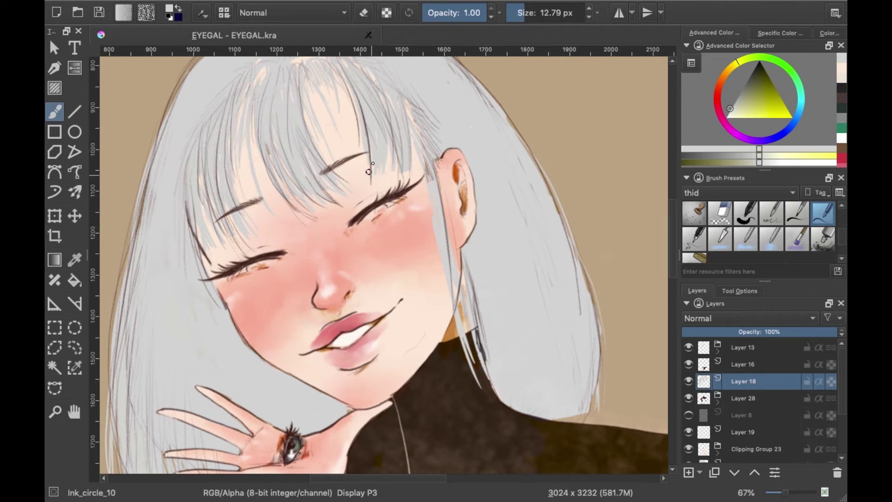
# Toggle Layer 17's visibility and mirror the canvas to check the drawing
pyautogui.scroll(1, 455, 309)
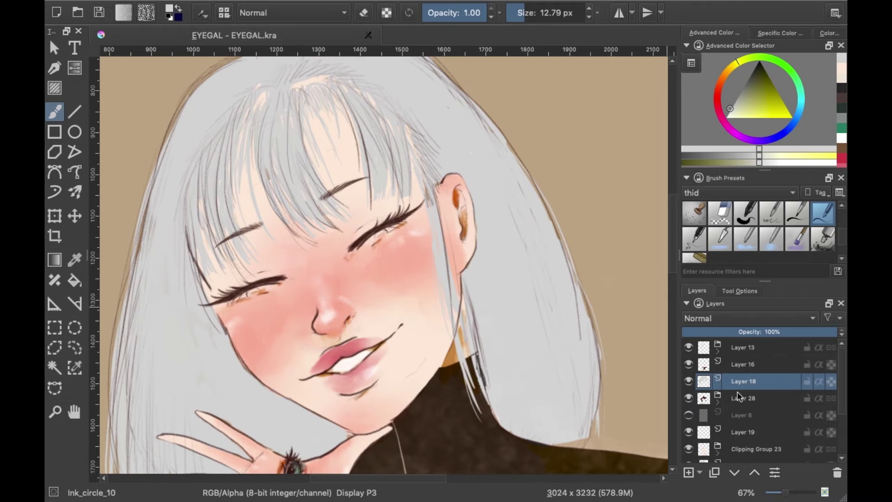
pyautogui.scroll(-3, 738, 399)
pyautogui.click(689, 432)
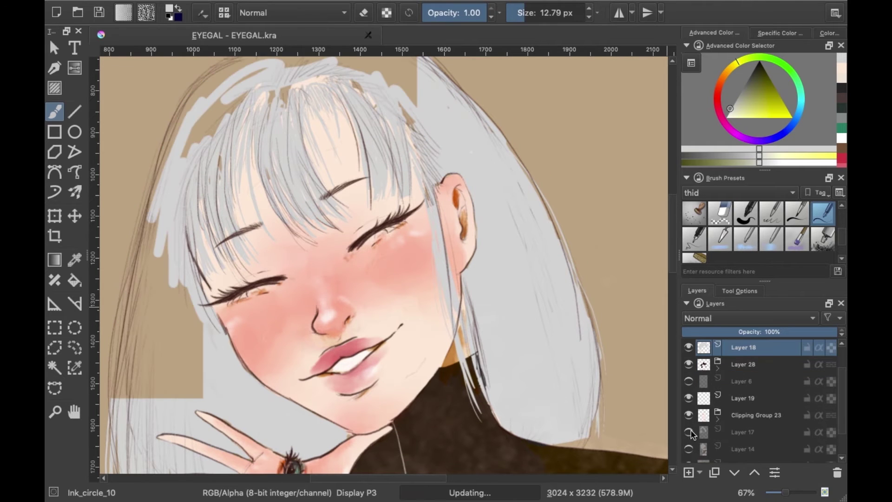
pyautogui.click(688, 432)
pyautogui.click(747, 432)
pyautogui.press('m')
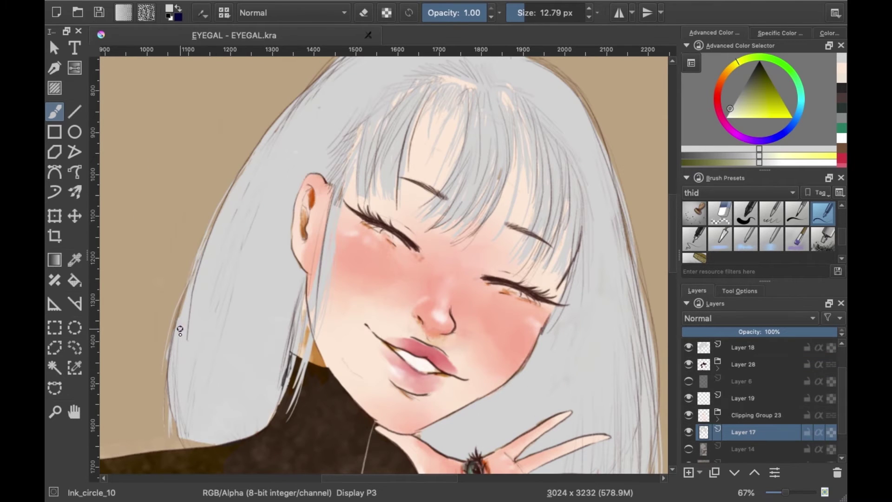
# Undo the brown splat texture strokes on the bangs in Copy of Layer 25
pyautogui.scroll(-3, 744, 400)
pyautogui.click(718, 368)
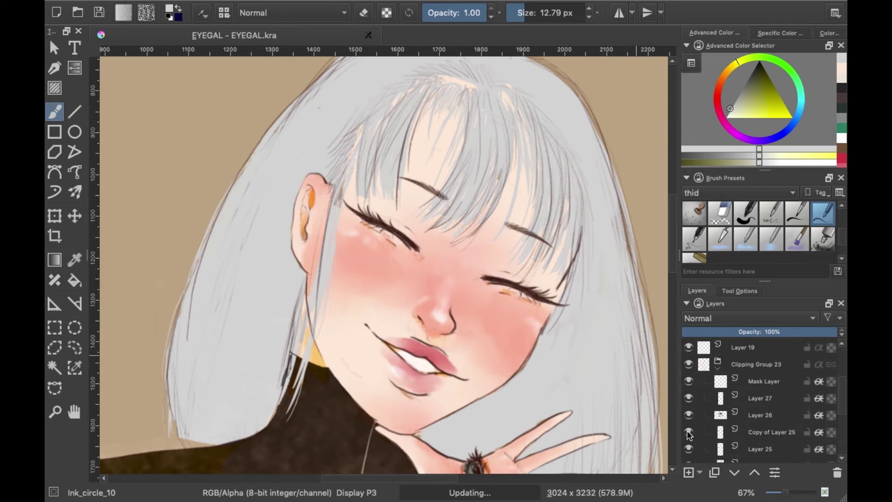
pyautogui.click(770, 432)
pyautogui.click(823, 239)
pyautogui.hotkey('ctrl', 'z')
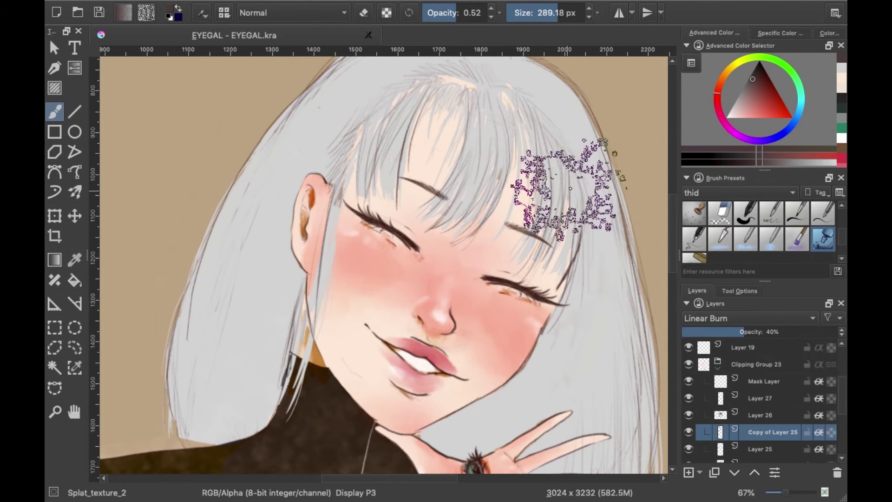
pyautogui.press('pagedown')
pyautogui.press('i')
pyautogui.press('i')
pyautogui.press('i')
pyautogui.press('/')
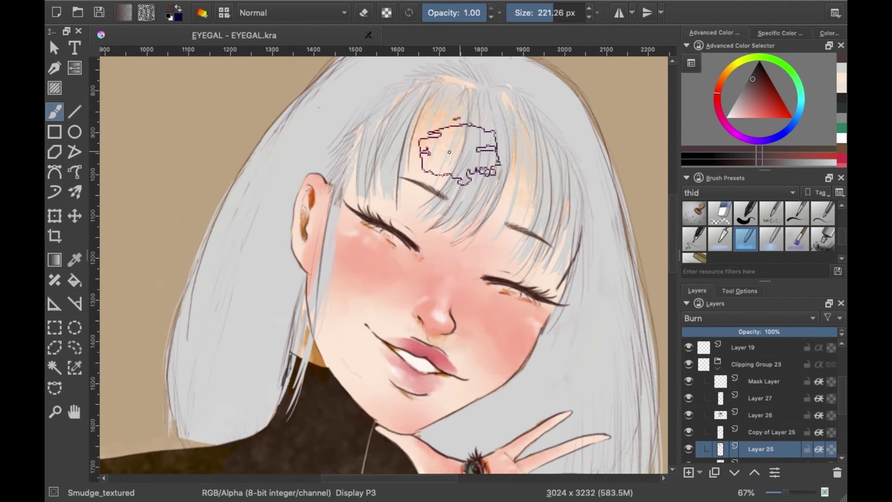
# Add a Linear Burn layer above Layer 17 and smudge darker shading into the hair
pyautogui.press('-')
pyautogui.press('-')
pyautogui.press('-')
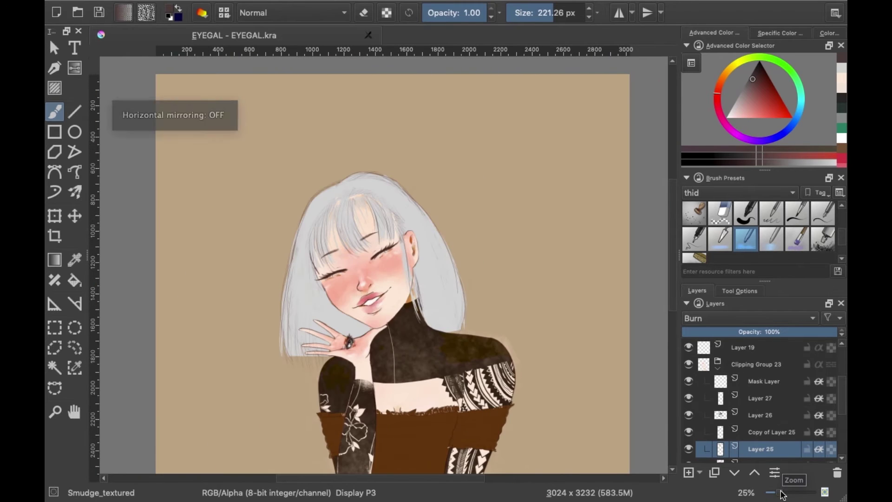
pyautogui.scroll(-3, 269, 227)
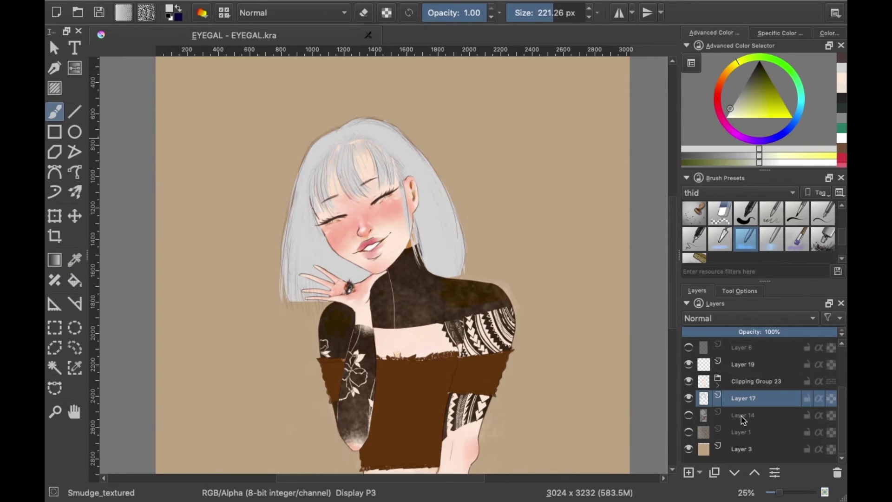
pyautogui.press('Insert')
pyautogui.press('/')
pyautogui.click(748, 318)
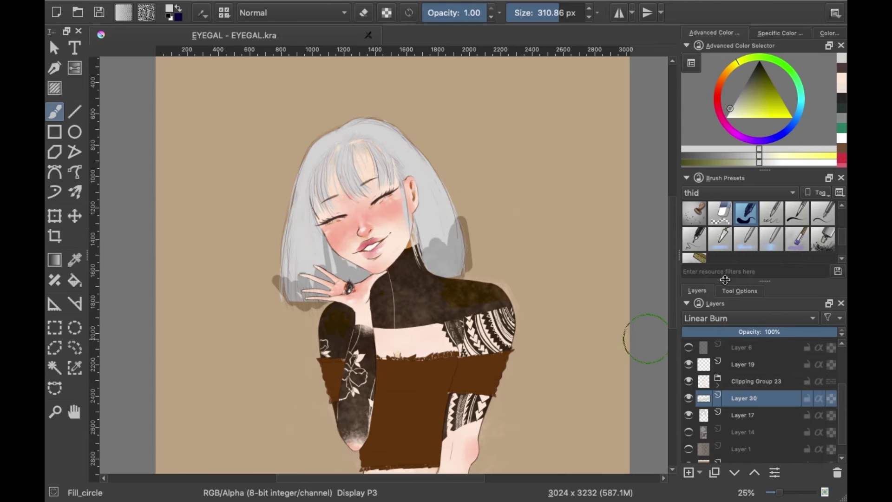
pyautogui.moveTo(288, 278); pyautogui.dragTo(283, 248)
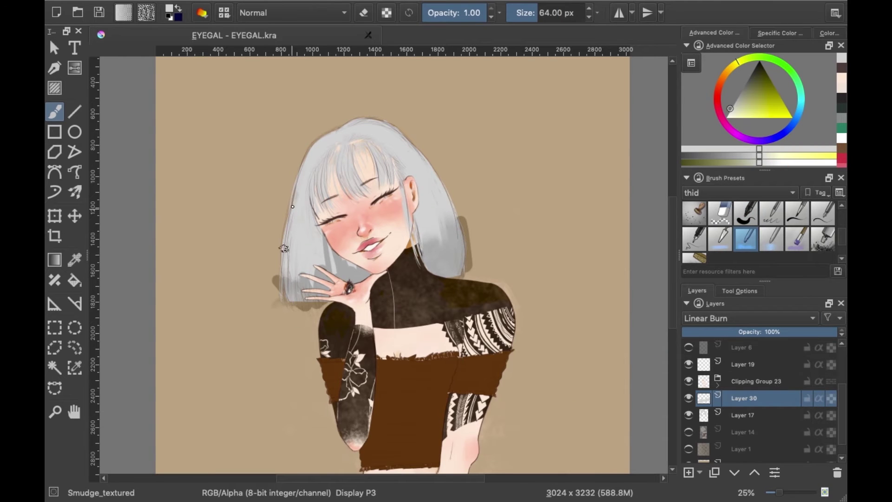
pyautogui.moveTo(312, 215); pyautogui.dragTo(334, 245)
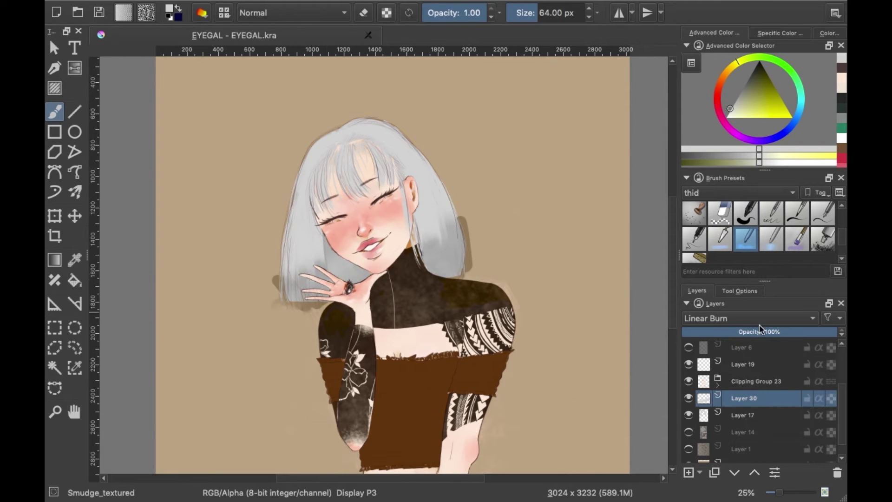
# Group Layer 17 with Layer 30 and lower the shading opacity to 45%
pyautogui.keyDown('shift'); pyautogui.click(743, 415); pyautogui.keyUp('shift')
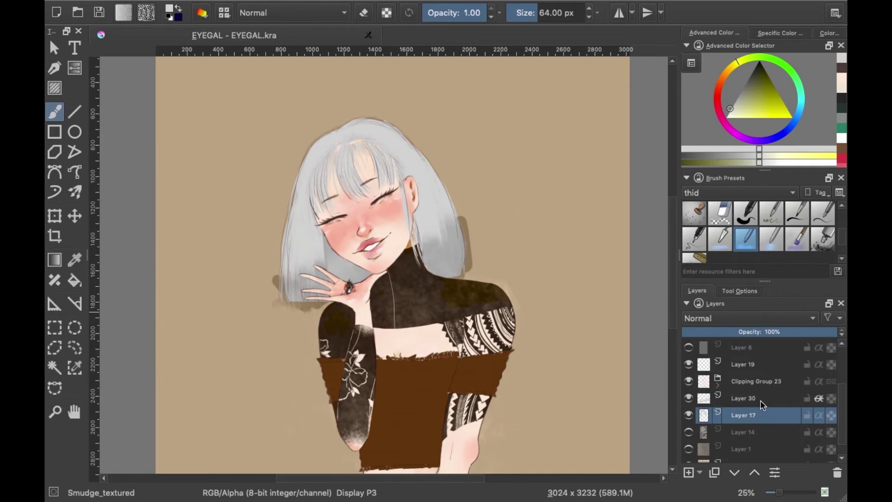
pyautogui.hotkey('ctrl', 'g')
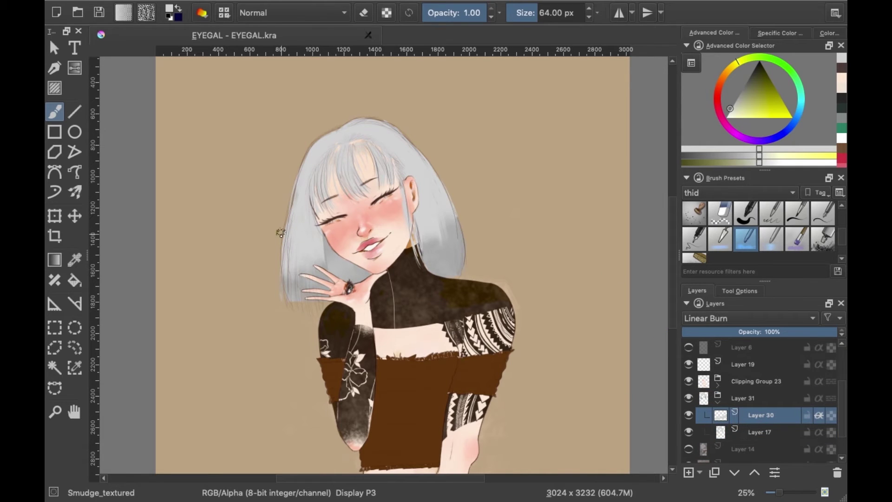
pyautogui.click(751, 331)
pyautogui.scroll(-3, 393, 268)
pyautogui.click(523, 19)
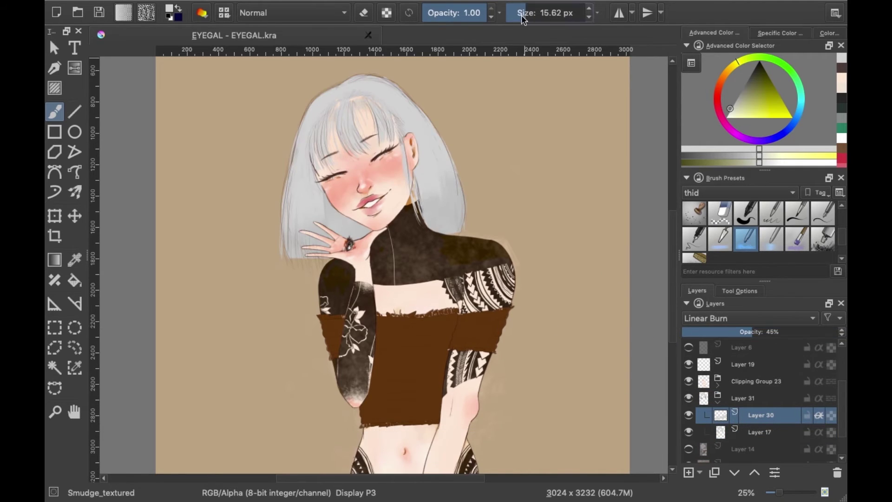
pyautogui.scroll(2, 440, 209)
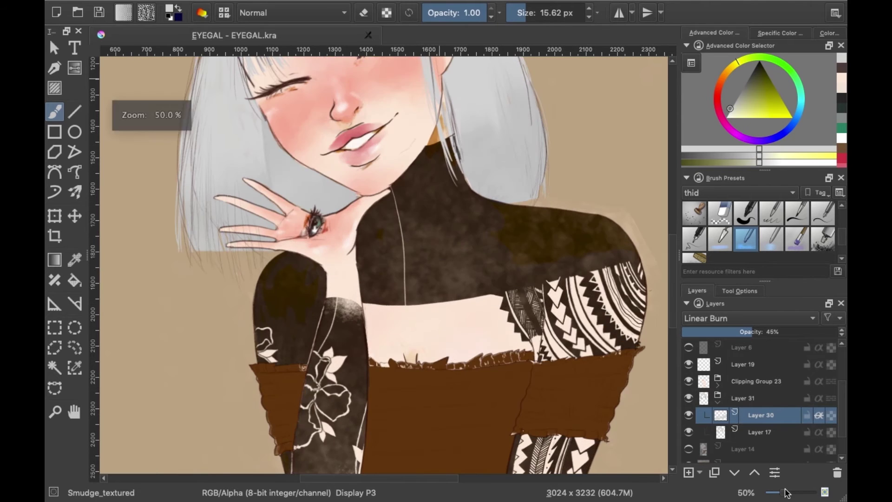
pyautogui.scroll(4, 325, 185)
# Add Linear Burn Layer 32 above Layer 18 at 52% opacity
pyautogui.press('/')
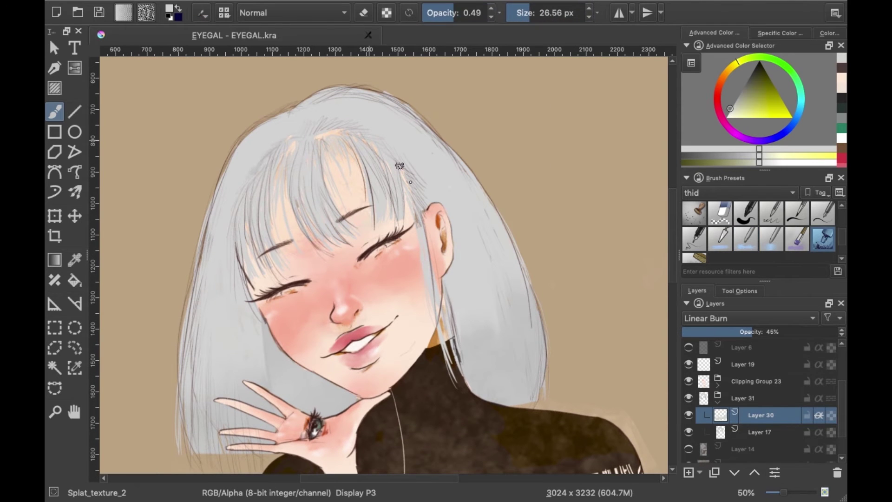
pyautogui.press('pageup')
pyautogui.press('pageup')
pyautogui.press('pageup')
pyautogui.press('pageup')
pyautogui.press('pageup')
pyautogui.press('pageup')
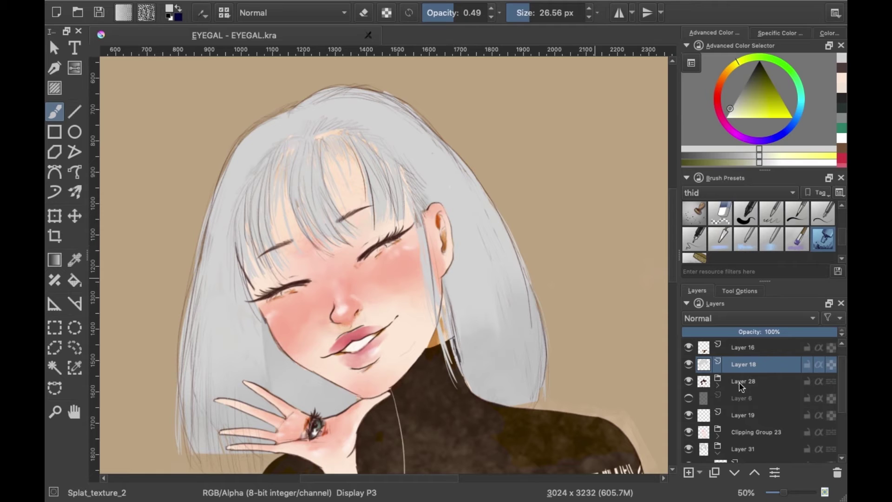
pyautogui.press('Insert')
pyautogui.click(283, 147)
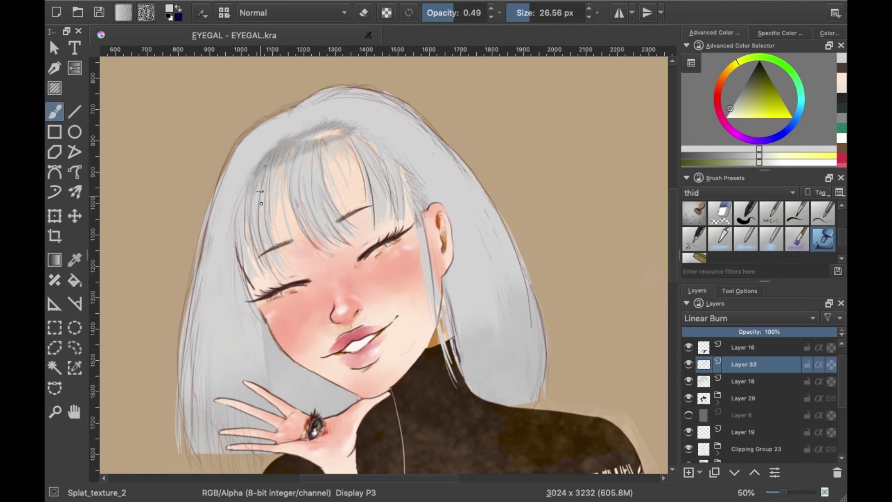
pyautogui.press('/')
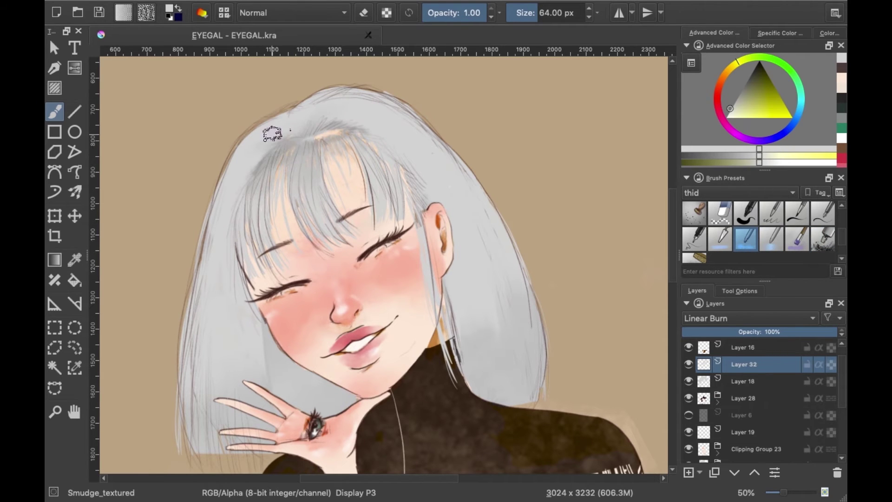
pyautogui.press('-')
pyautogui.press('-')
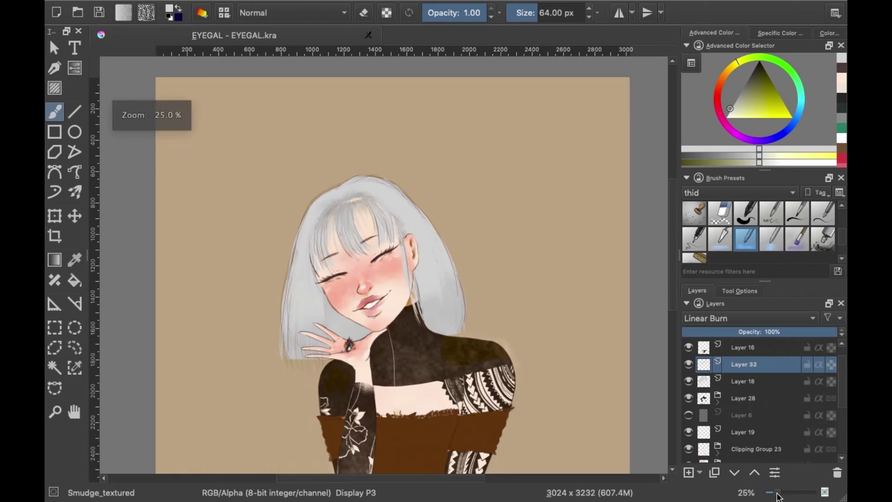
pyautogui.click(762, 331)
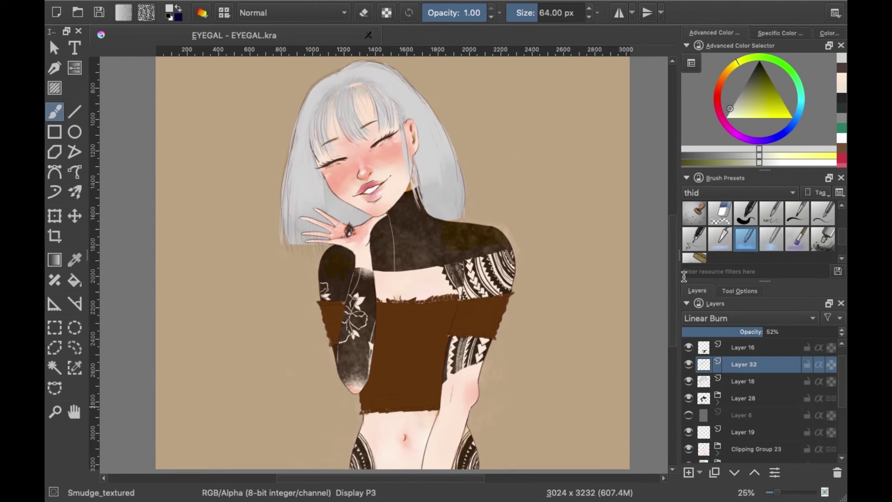
pyautogui.click(756, 364)
pyautogui.press('e')
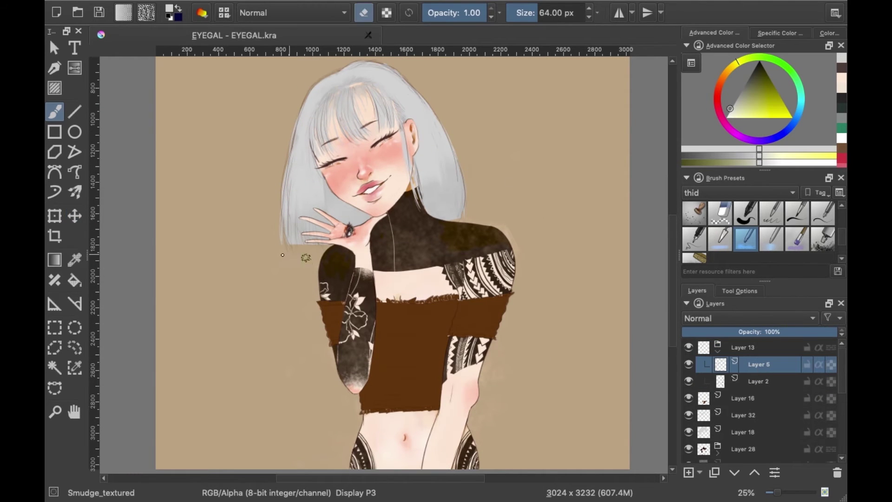
pyautogui.click(745, 212)
pyautogui.click(731, 109)
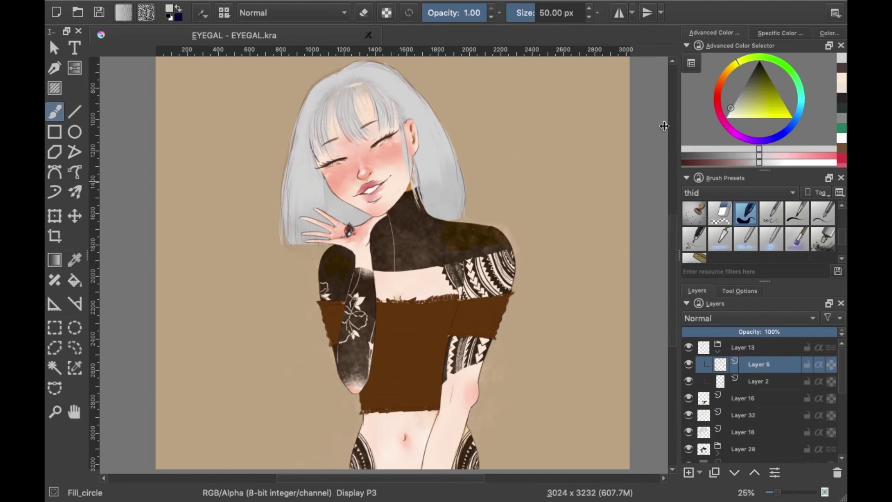
pyautogui.moveTo(544, 216); pyautogui.dragTo(585, 214)
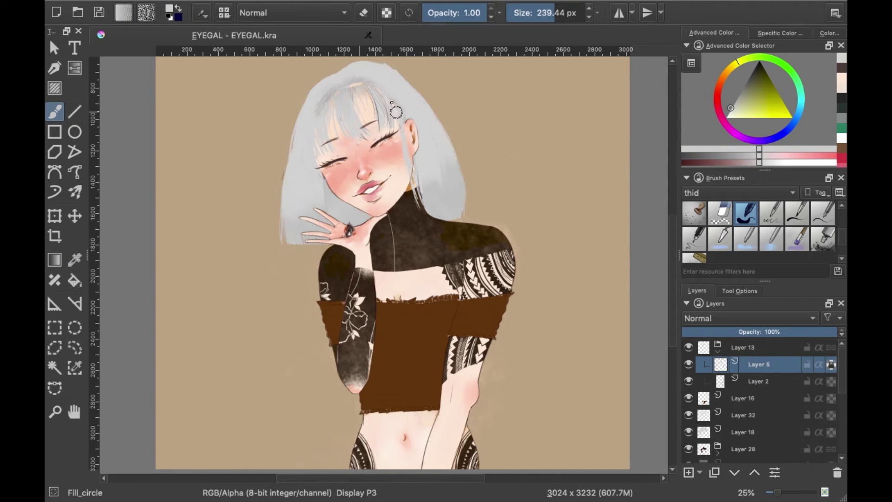
pyautogui.click(733, 101)
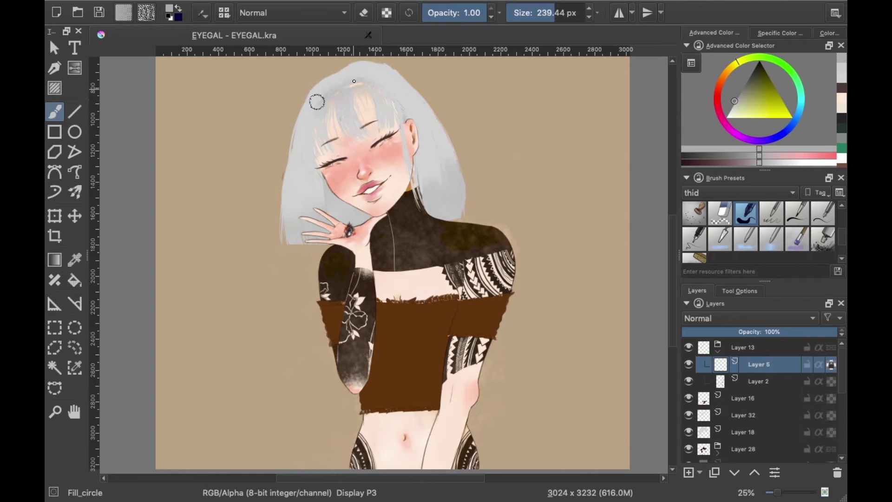
pyautogui.click(748, 82)
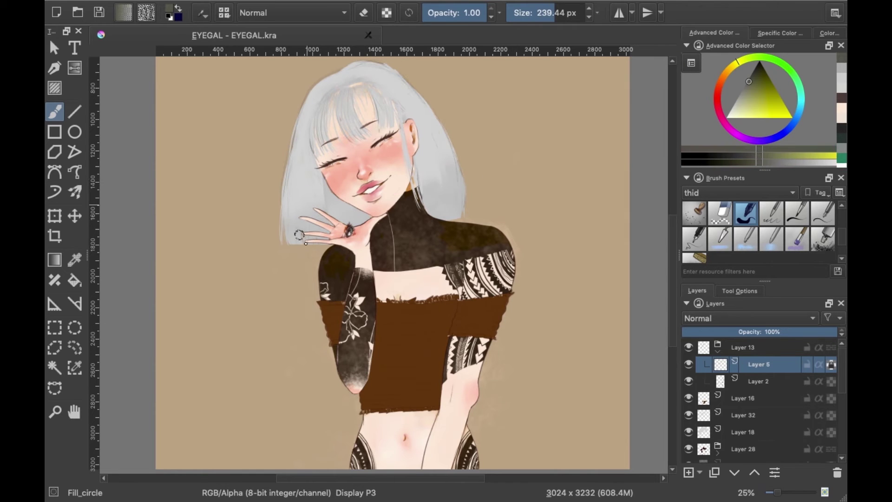
pyautogui.click(730, 107)
pyautogui.click(745, 238)
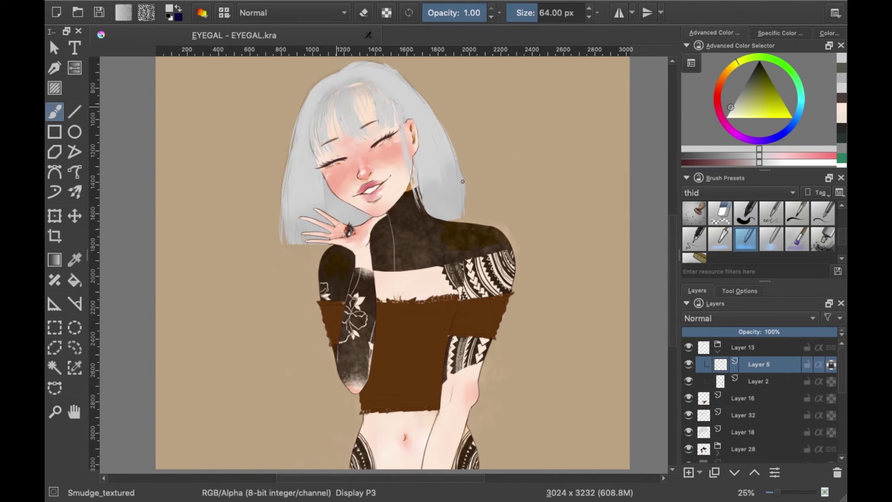
pyautogui.scroll(2, 530, 260)
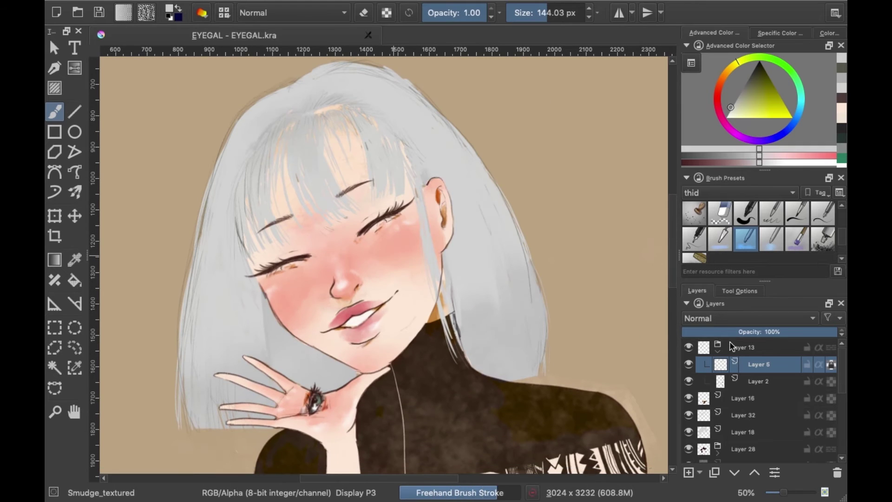
pyautogui.scroll(-3, 743, 371)
pyautogui.scroll(-1, 809, 423)
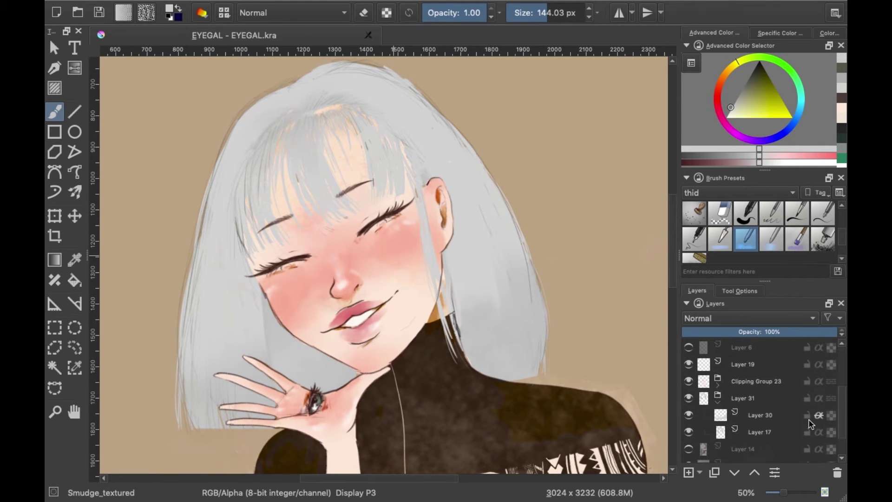
pyautogui.click(743, 431)
pyautogui.press('/')
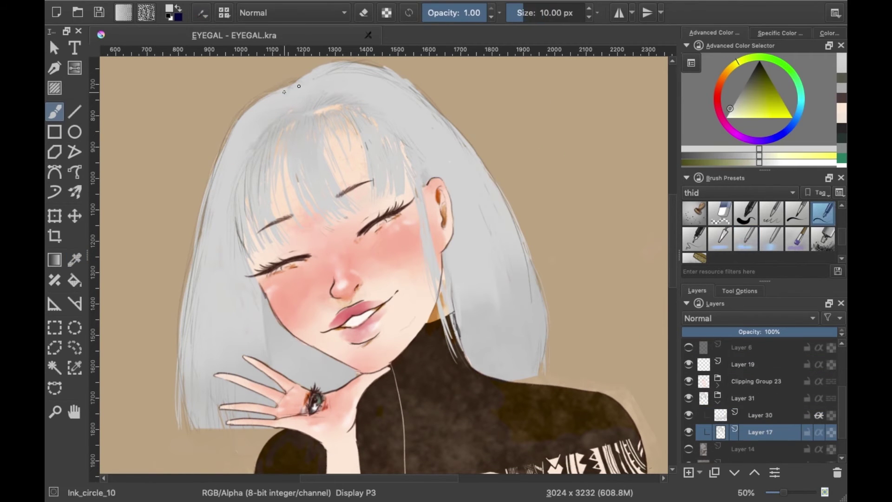
pyautogui.press('m')
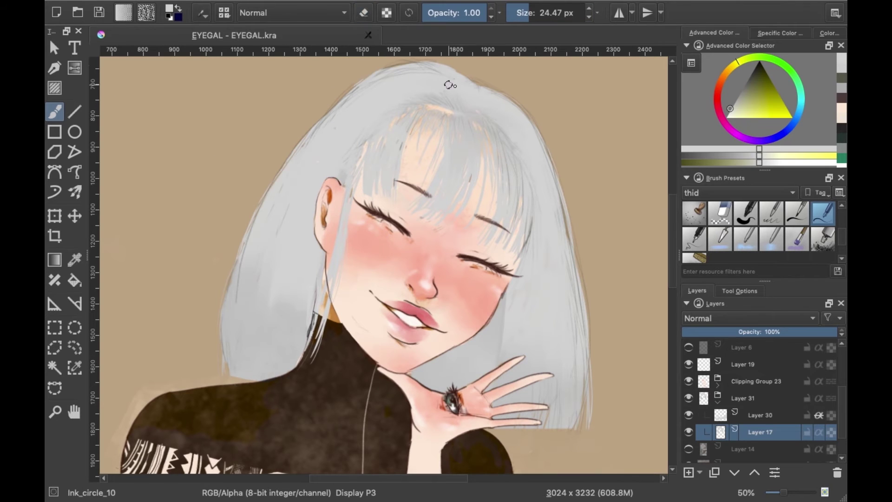
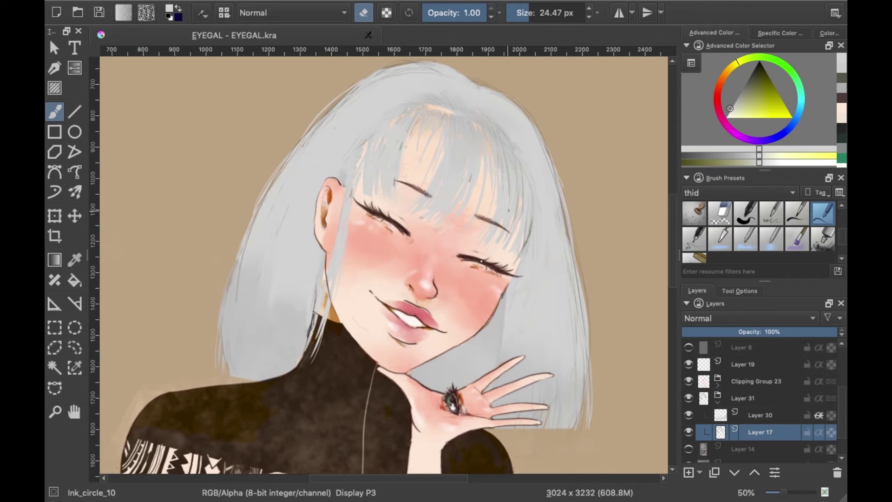
# Save the painting and make Layer 18 the active layer
pyautogui.click(100, 13)
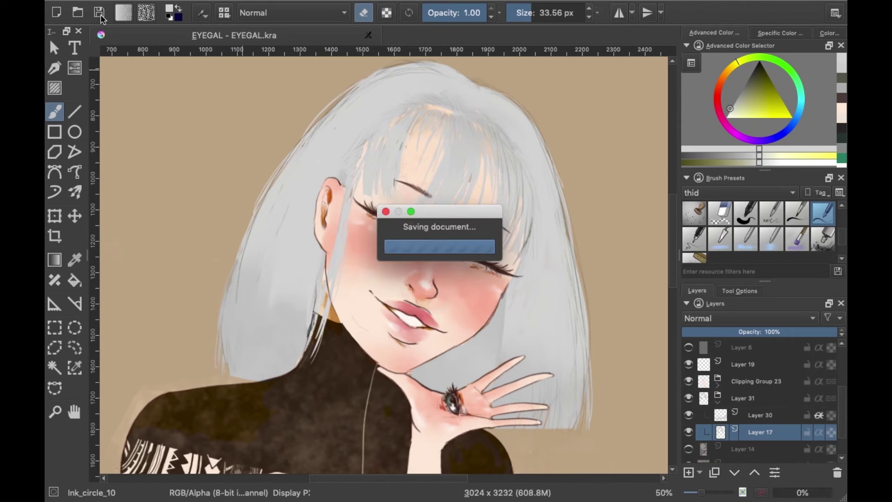
pyautogui.click(757, 415)
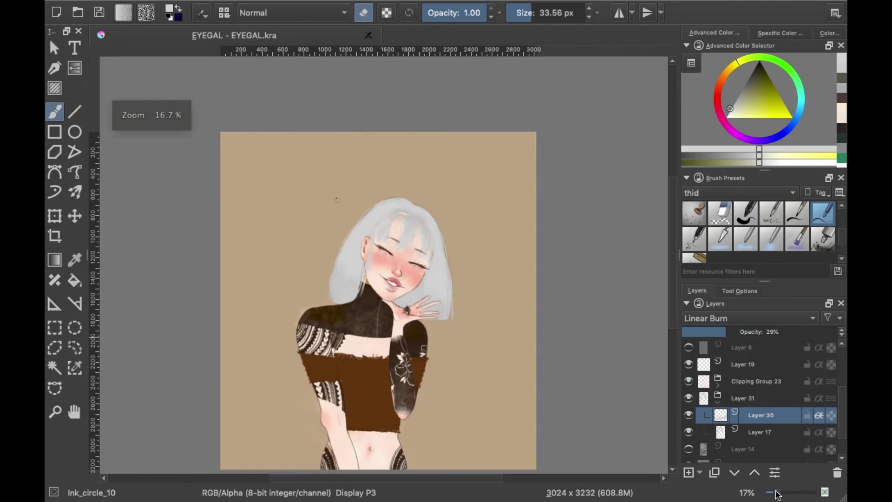
pyautogui.scroll(1, 750, 417)
pyautogui.scroll(1, 751, 416)
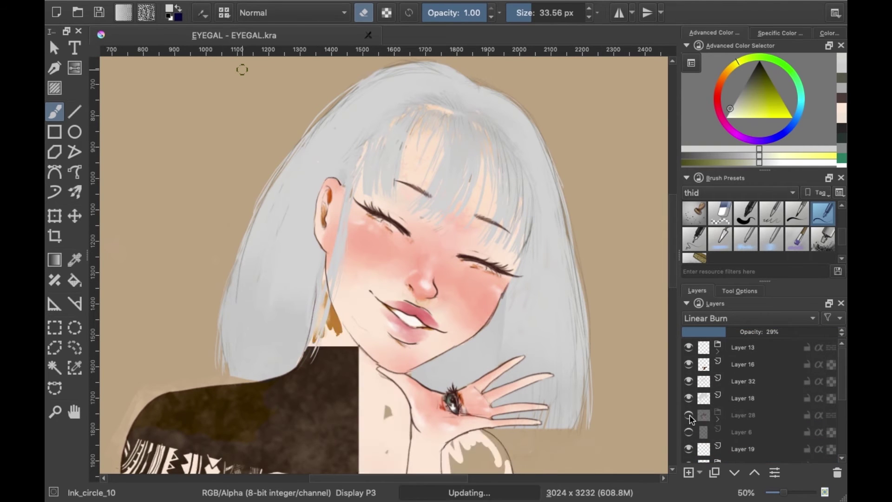
pyautogui.click(743, 398)
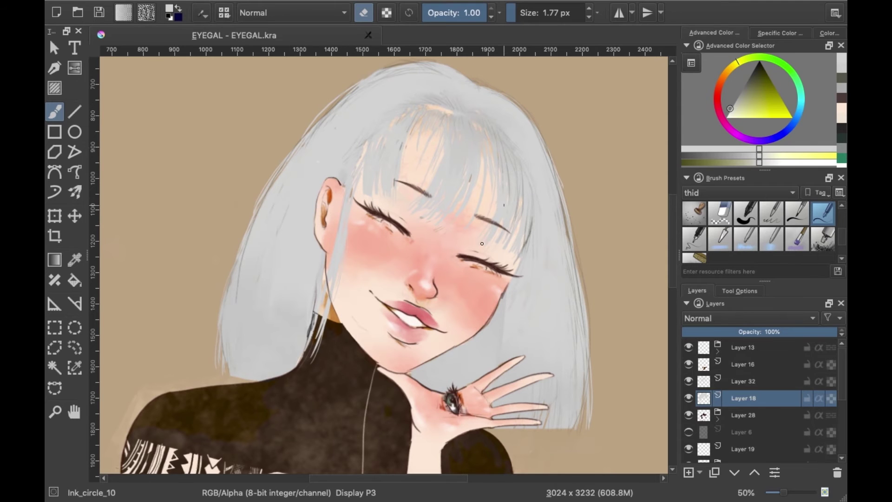
# Zoom in on the face, set a smaller fainter white brush, and add Layer 33
pyautogui.press('1')
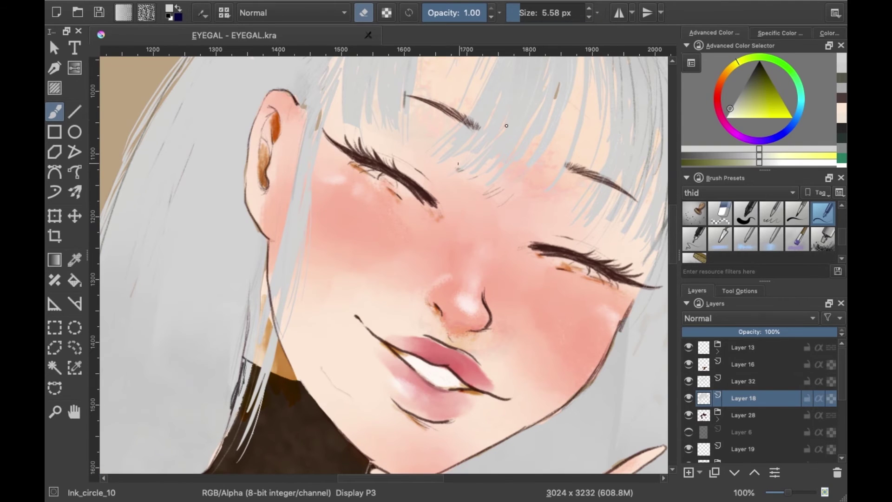
pyautogui.press('e')
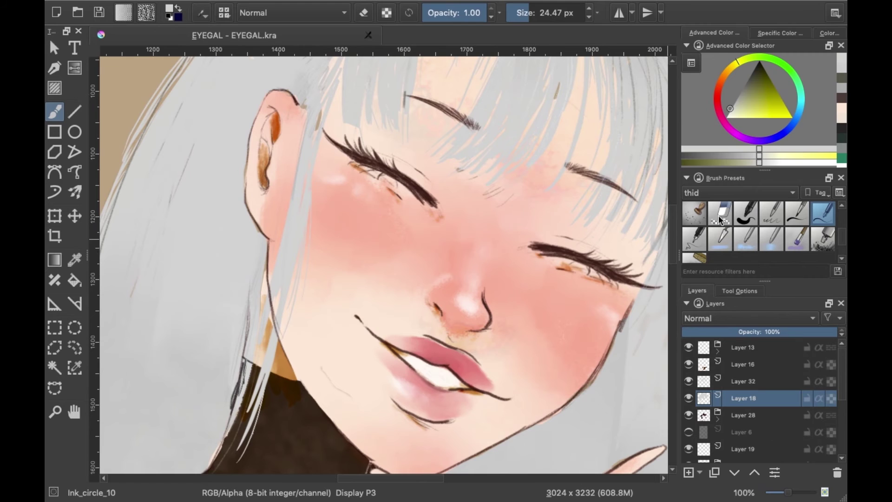
pyautogui.scroll(-3, 478, 115)
pyautogui.scroll(2, 477, 115)
pyautogui.scroll(2, 478, 115)
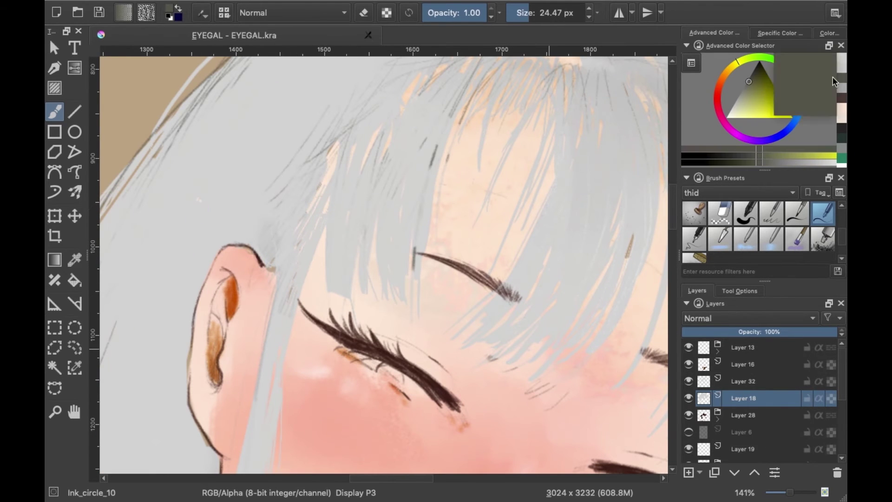
pyautogui.press('/')
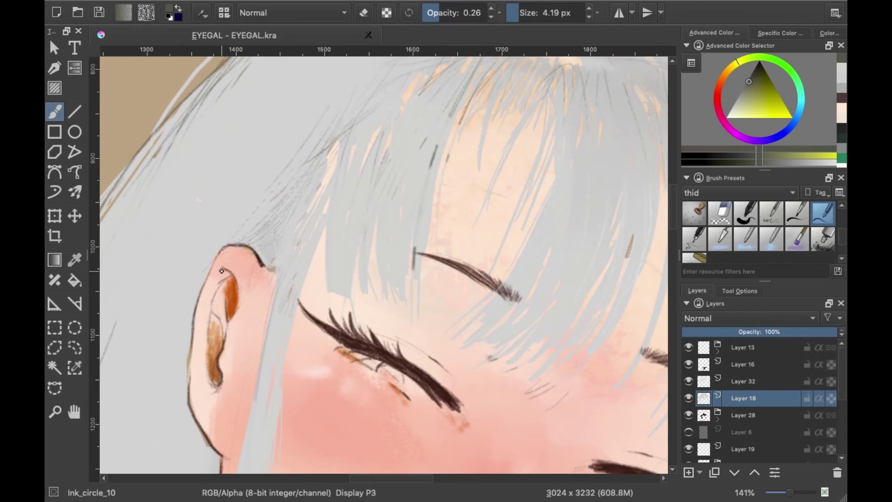
pyautogui.scroll(-3, 222, 270)
pyautogui.moveTo(738, 102); pyautogui.dragTo(725, 117)
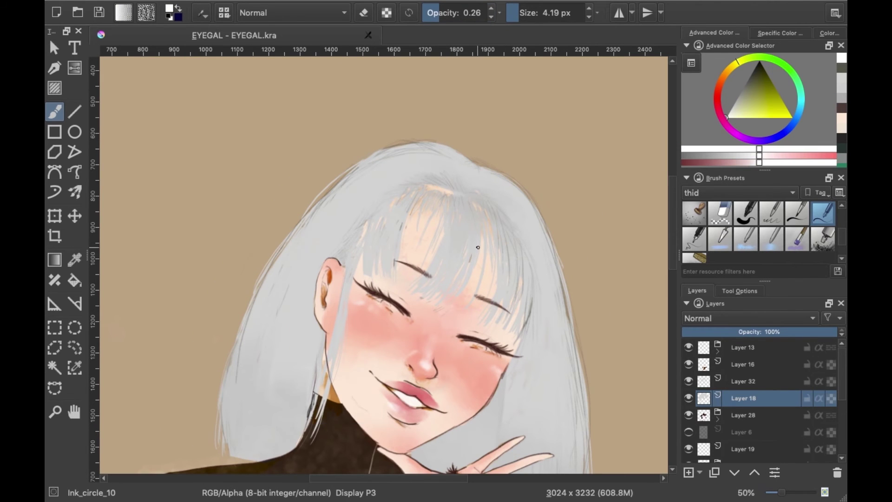
pyautogui.press('Insert')
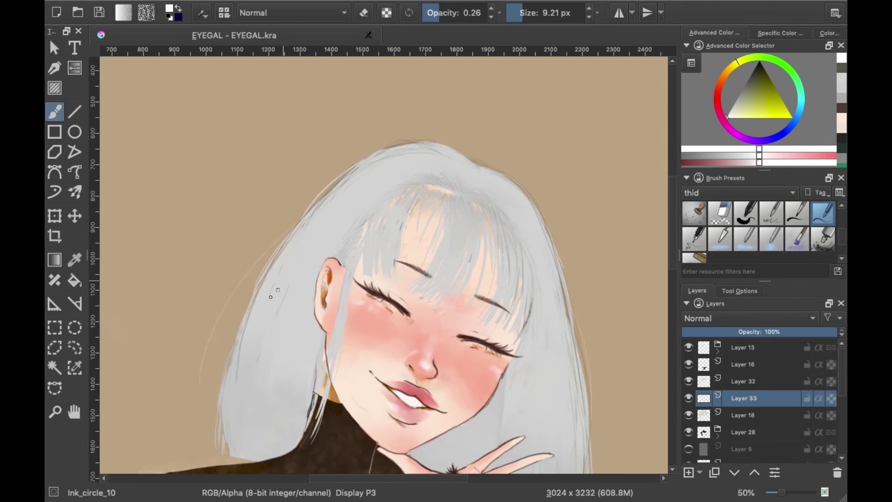
# Set the new layer's blend mode to Luminosity and zoom out to the whole figure
pyautogui.click(747, 317)
pyautogui.click(726, 308)
pyautogui.scroll(-5, 670, 288)
pyautogui.press('-')
pyautogui.press('-')
pyautogui.press('-')
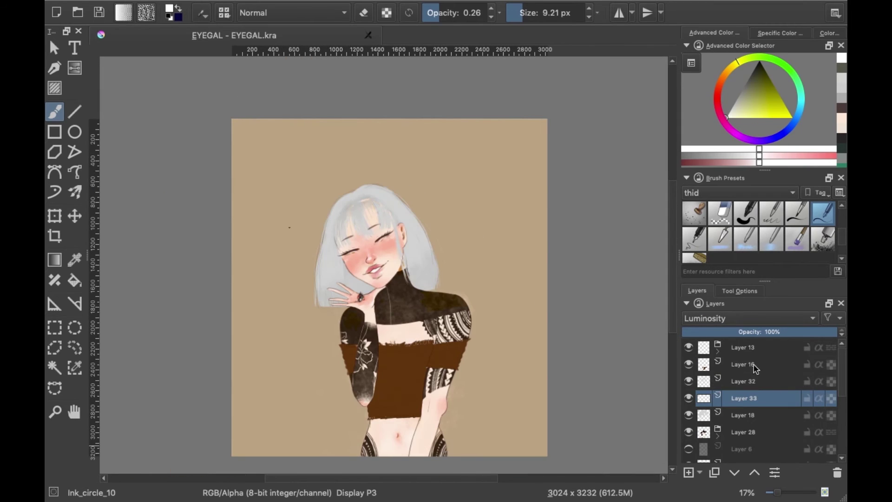
# On Layer 2 in the Layer 13 group, paint sampled skin tone over the lips and chin at higher opacity
pyautogui.click(788, 385)
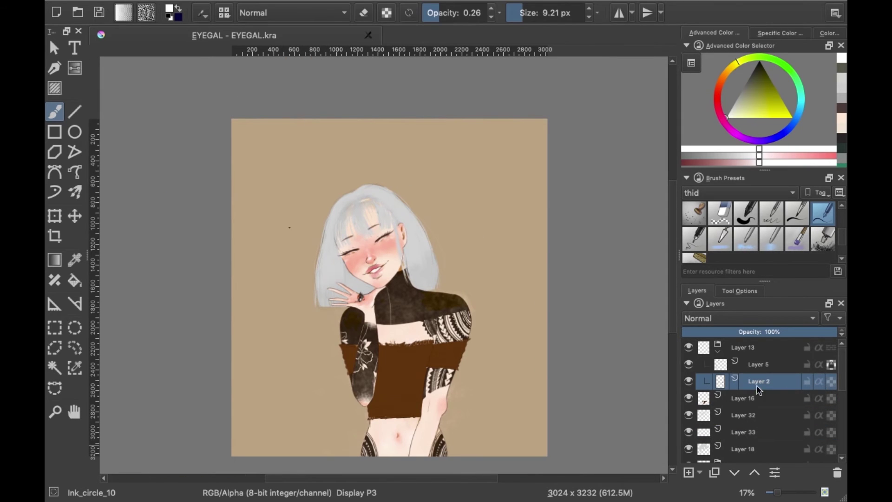
pyautogui.keyDown('ctrl'); pyautogui.click(358, 267); pyautogui.keyUp('ctrl')
pyautogui.press('+')
pyautogui.press('+')
pyautogui.press('+')
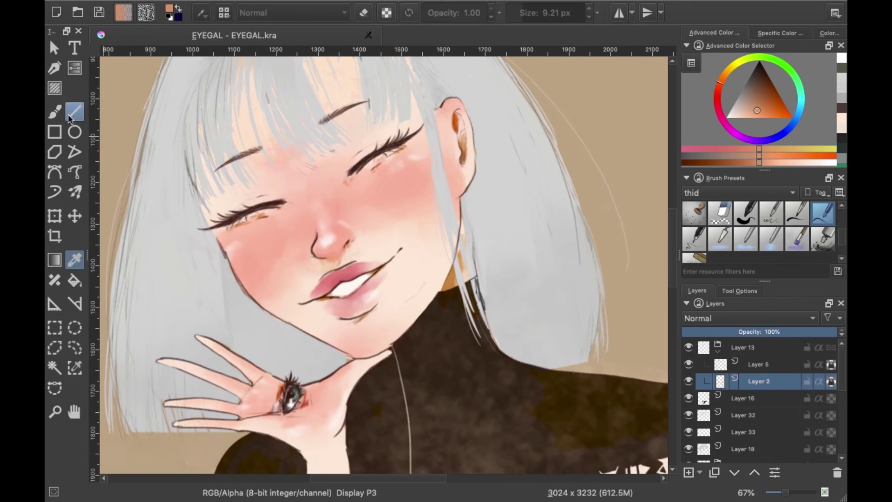
pyautogui.moveTo(515, 12); pyautogui.dragTo(532, 19)
pyautogui.press('o')
pyautogui.press('o')
pyautogui.press('o')
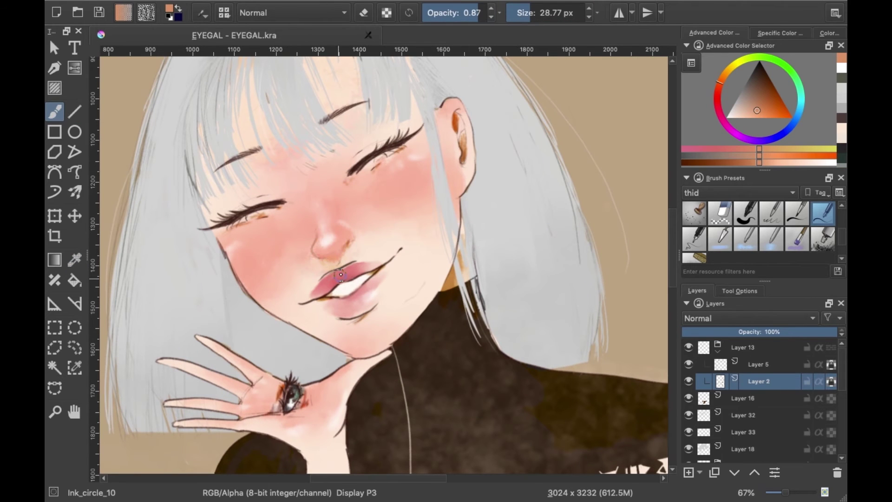
pyautogui.moveTo(340, 275); pyautogui.dragTo(338, 321)
# Switch to a splatter texture brush preset
pyautogui.press('/')
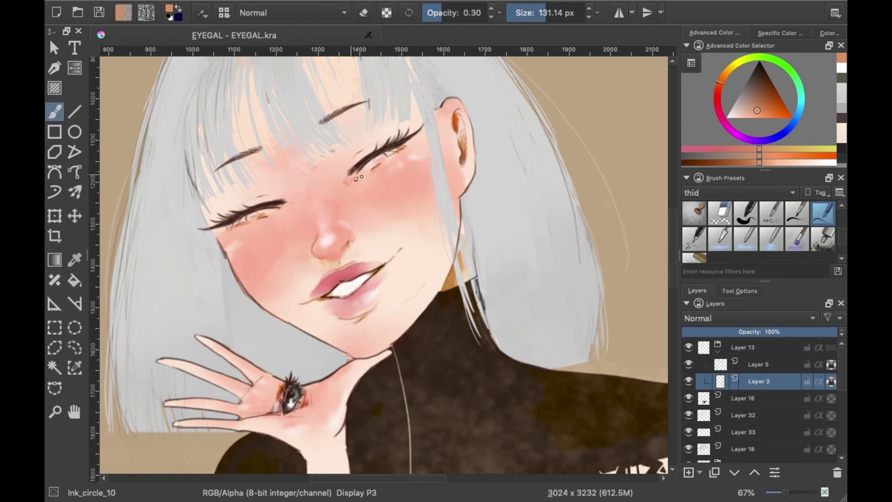
pyautogui.rightClick(478, 80)
pyautogui.click(461, 148)
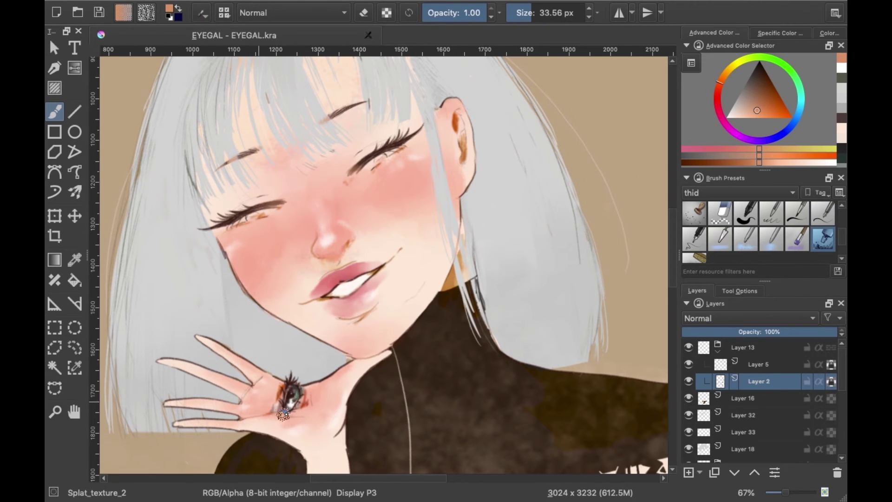
pyautogui.scroll(-10, 260, 255)
pyautogui.scroll(2, 343, 324)
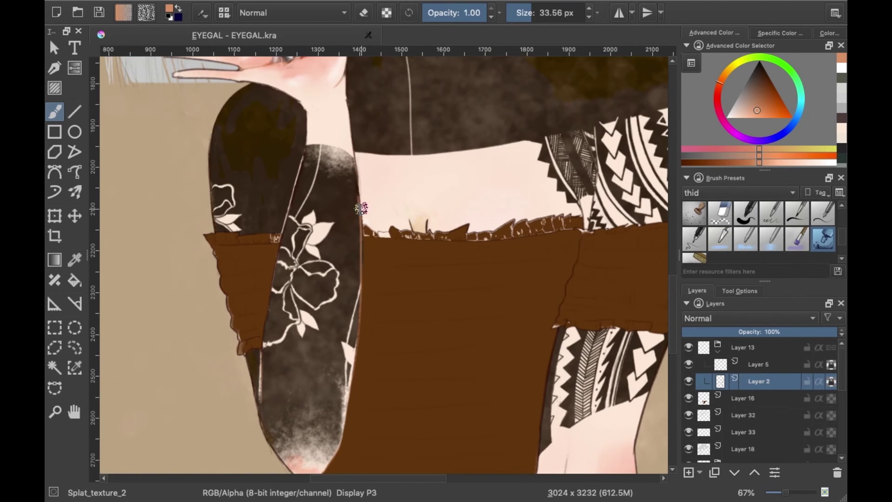
pyautogui.scroll(-5, 531, 343)
pyautogui.scroll(-2, 544, 372)
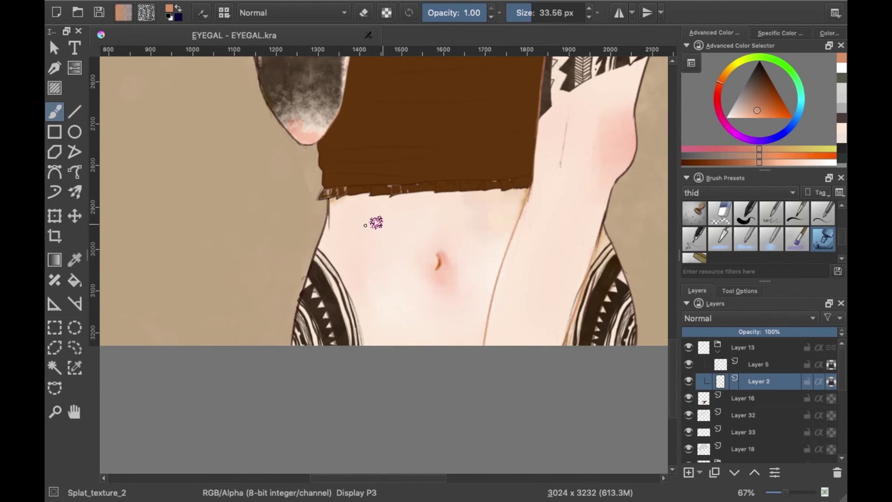
pyautogui.scroll(5, 562, 195)
# Sample dark and lighter browns from the top and sleeve, with Layer 16 active
pyautogui.keyDown('ctrl'); pyautogui.click(562, 195); pyautogui.keyUp('ctrl')
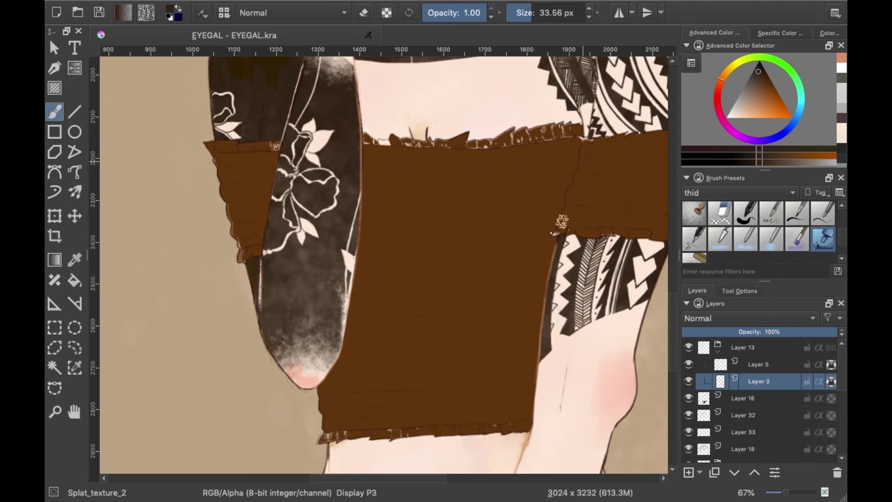
pyautogui.click(249, 163)
pyautogui.keyDown('ctrl'); pyautogui.click(255, 240); pyautogui.keyUp('ctrl')
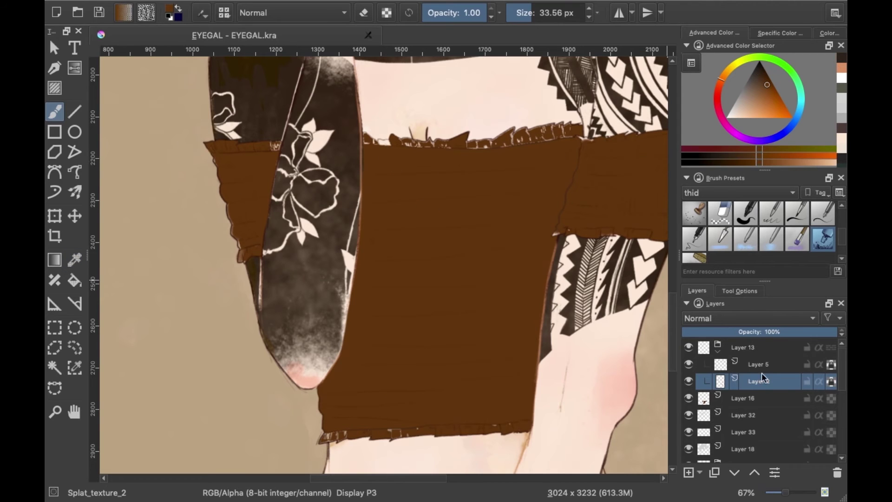
pyautogui.press('pagedown')
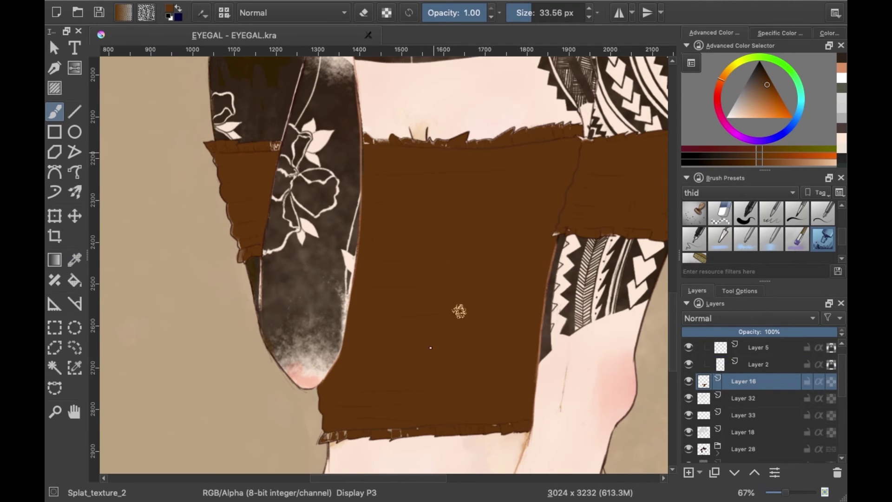
pyautogui.click(458, 310)
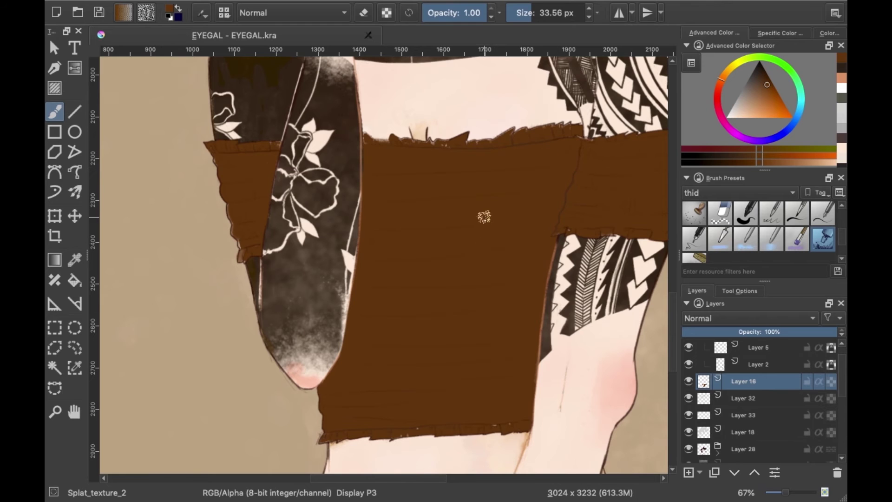
pyautogui.scroll(-5, 484, 216)
pyautogui.scroll(4, 371, 186)
# Return to Layer 2 and sample a peach skin tone from the cheek
pyautogui.press('pageup')
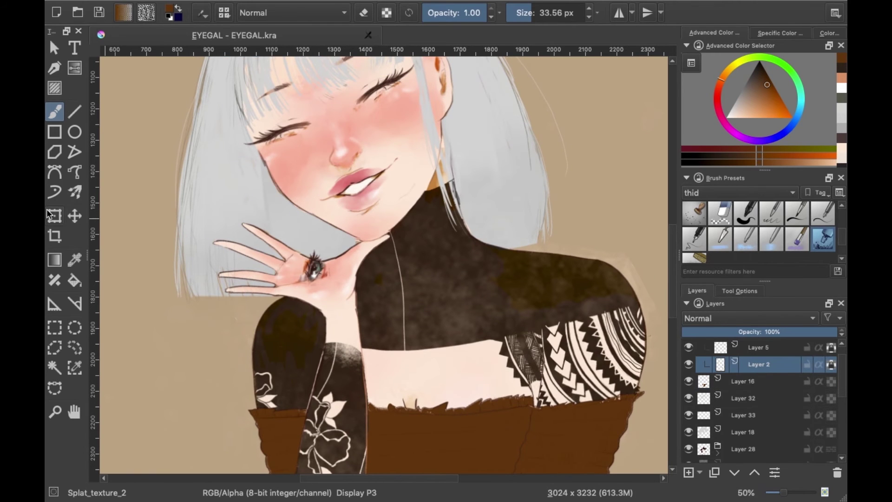
pyautogui.keyDown('ctrl'); pyautogui.click(271, 175); pyautogui.keyUp('ctrl')
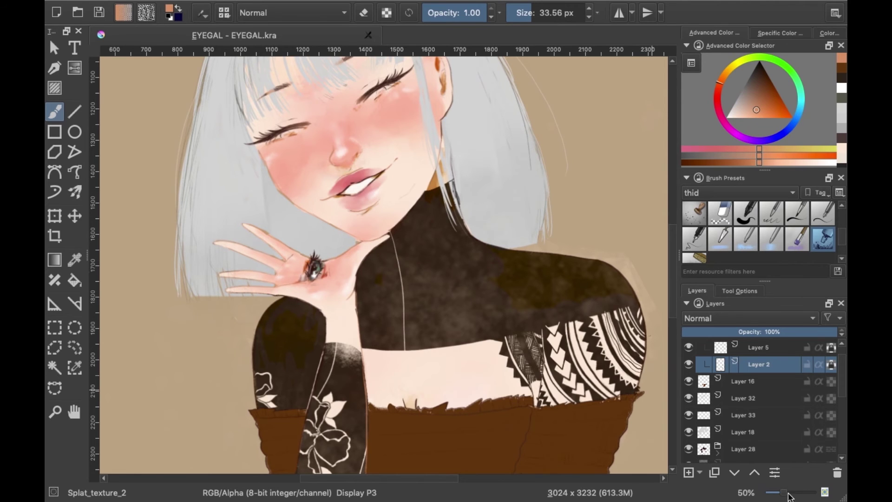
pyautogui.scroll(-5, 347, 298)
pyautogui.scroll(-2, 348, 298)
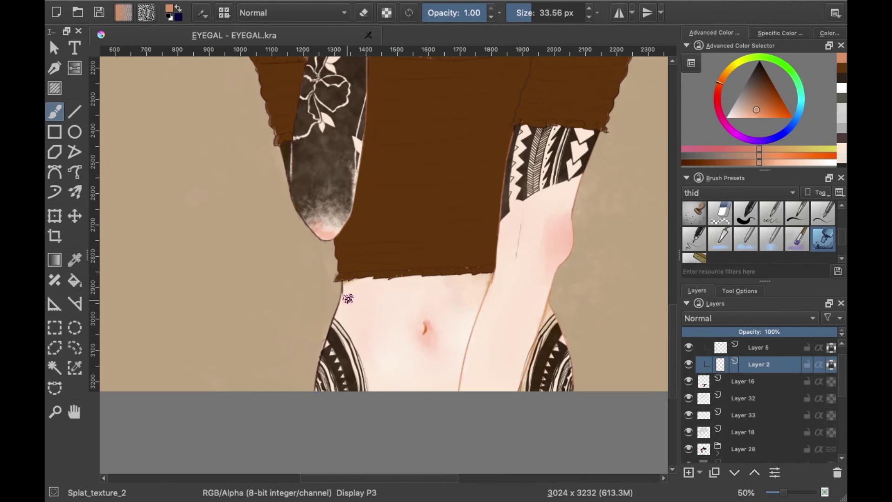
pyautogui.scroll(5, 561, 210)
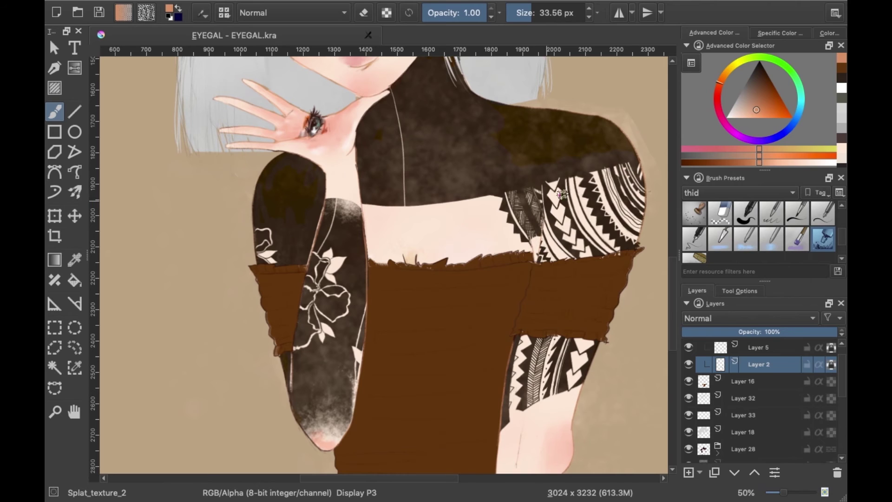
# Duplicate Layer 2, set the copy to Darken blending, and pick a dark blue-violet
pyautogui.hotkey('ctrl', 'j')
pyautogui.scroll(4, 457, 103)
pyautogui.click(748, 318)
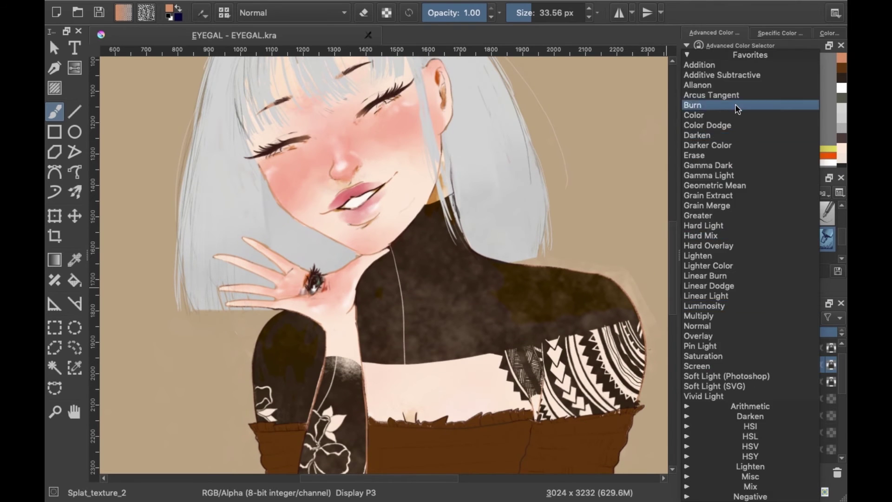
pyautogui.click(724, 108)
pyautogui.press('-')
pyautogui.press('-')
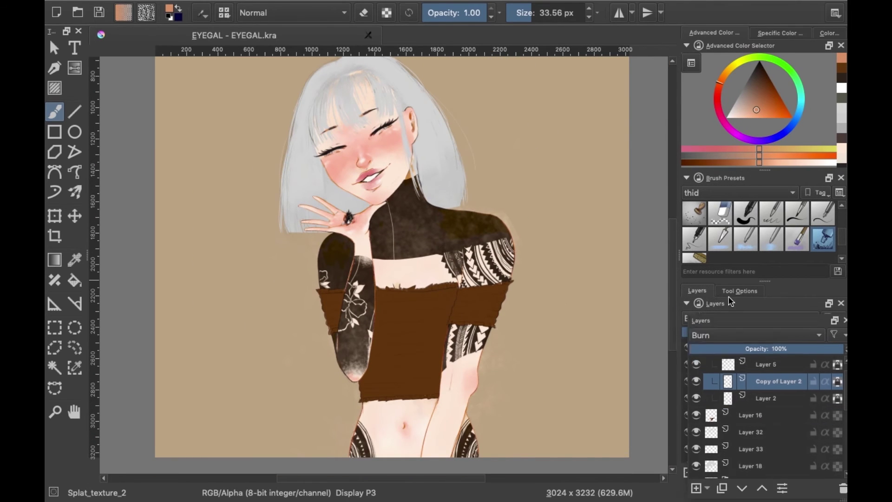
pyautogui.click(734, 335)
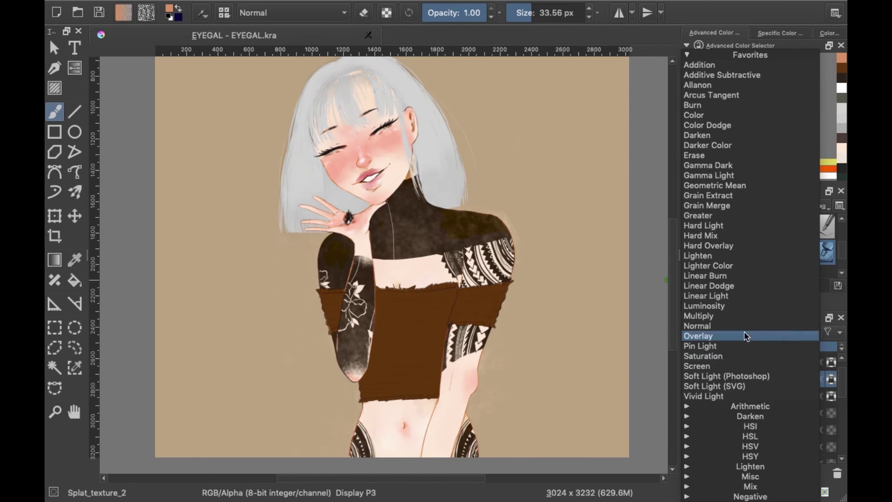
pyautogui.click(743, 330)
pyautogui.click(723, 136)
pyautogui.click(775, 151)
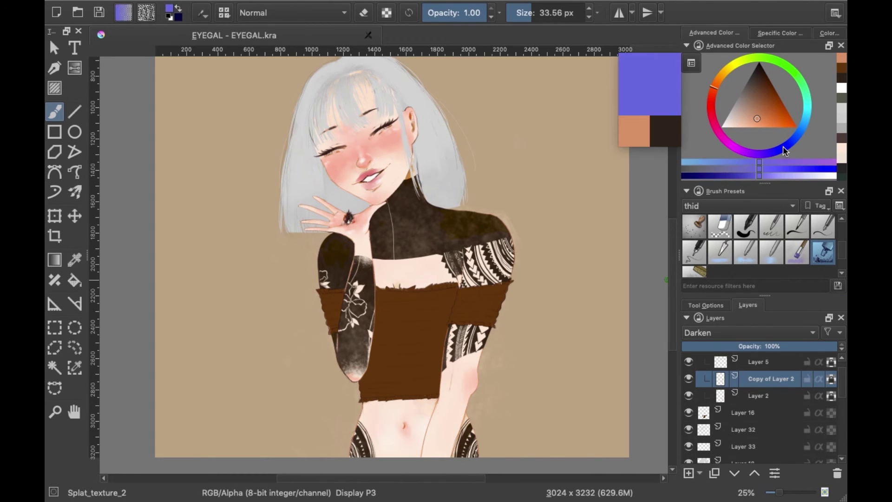
pyautogui.click(768, 93)
# Apply a Gaussian Blur with a reduced radius to Copy of Layer 2
pyautogui.click(746, 226)
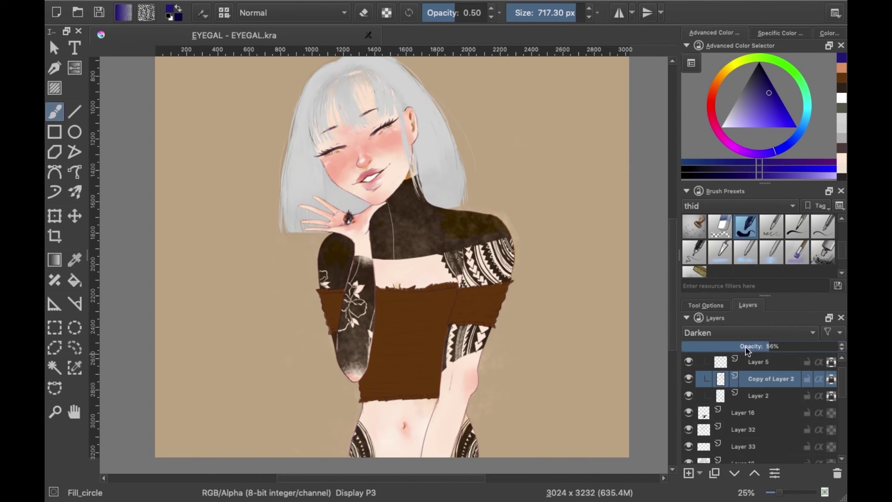
pyautogui.click(316, 8)
pyautogui.click(445, 73)
pyautogui.moveTo(363, 263); pyautogui.dragTo(307, 263)
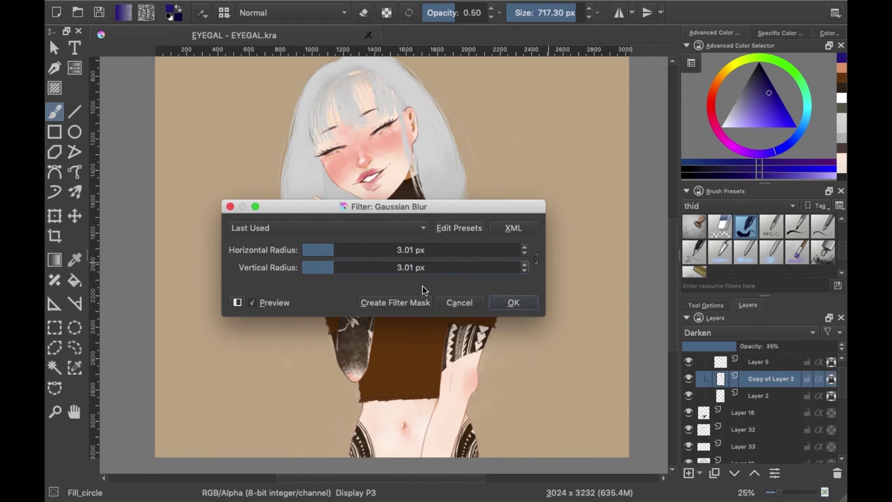
pyautogui.click(513, 303)
# Keep Layer 2 below the copy and lower the copy's opacity to about 79%
pyautogui.click(800, 349)
pyautogui.moveTo(768, 393)
pyautogui.mouseDown()
pyautogui.moveTo(768, 378)
pyautogui.moveTo(762, 394)
pyautogui.mouseUp()
pyautogui.click(842, 349)
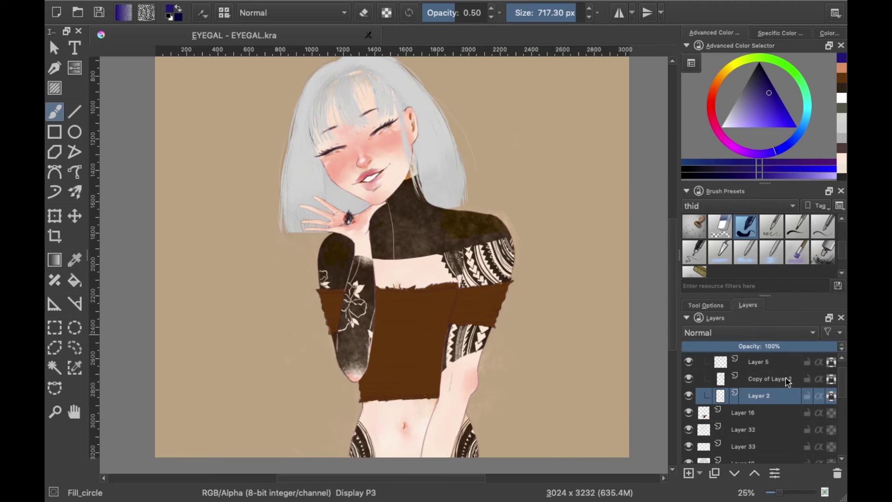
pyautogui.click(771, 379)
pyautogui.click(812, 347)
pyautogui.moveTo(781, 493); pyautogui.dragTo(775, 492)
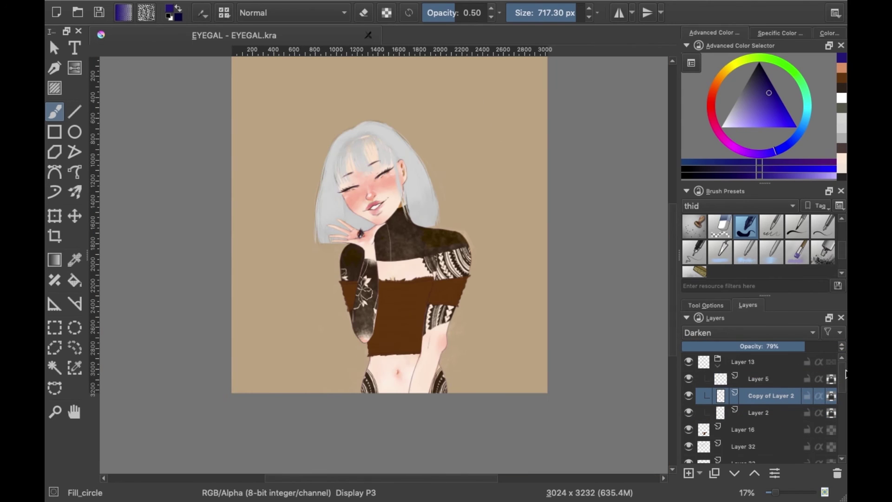
# Add a top layer filled dark blue, with a chosen blending mode and lowered opacity
pyautogui.click(758, 361)
pyautogui.press('f')
pyautogui.click(725, 304)
pyautogui.hotkey('shift', 'BackSpace')
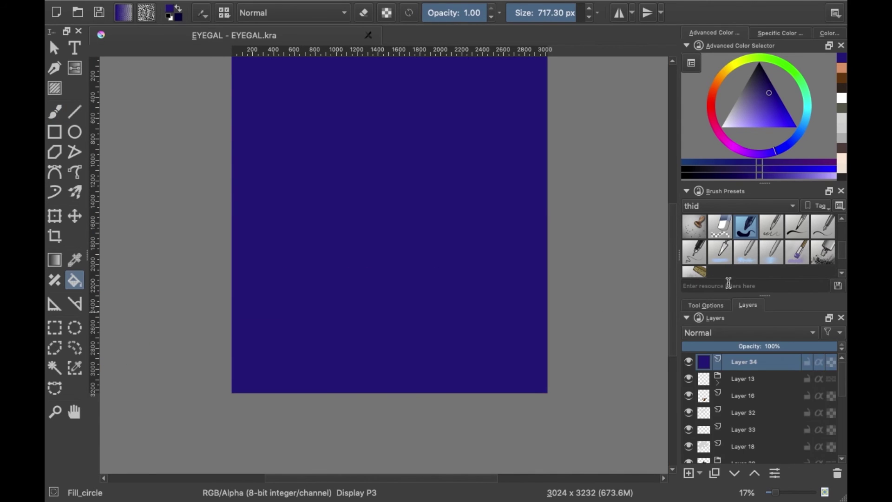
pyautogui.click(760, 346)
pyautogui.click(748, 333)
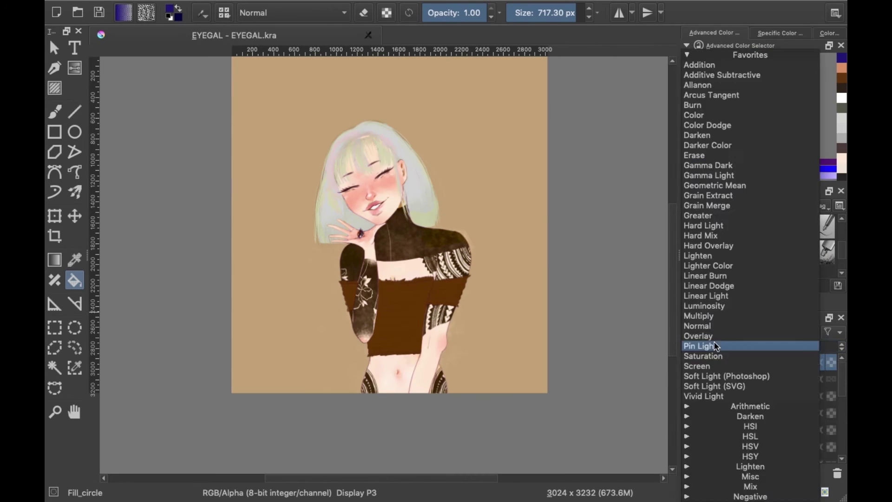
pyautogui.click(713, 386)
pyautogui.click(725, 332)
pyautogui.click(715, 195)
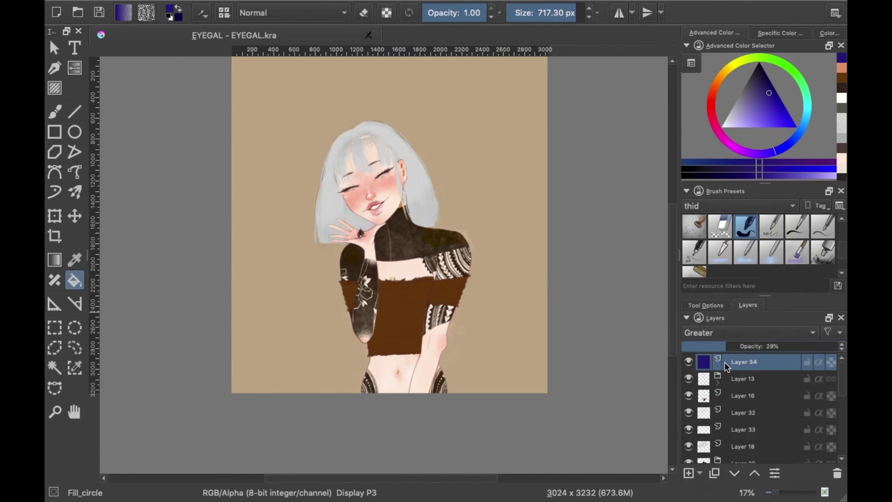
pyautogui.click(725, 333)
pyautogui.click(708, 164)
pyautogui.click(702, 346)
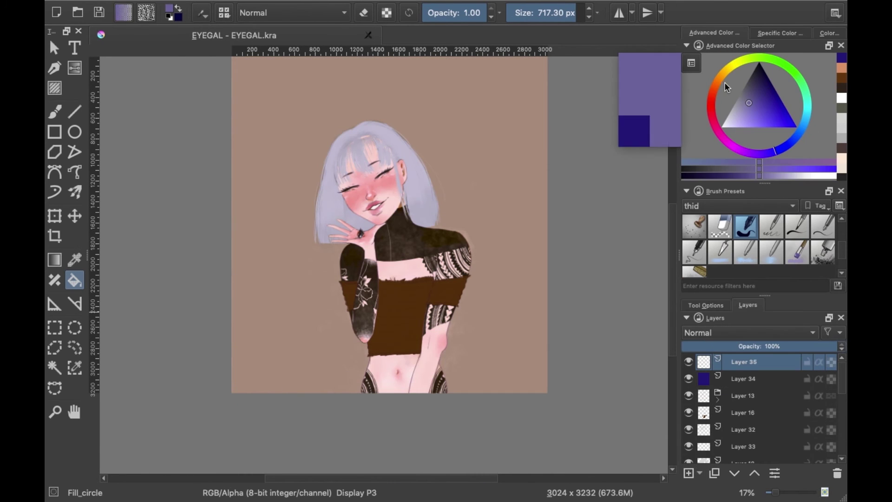
# Fill Layer 35 with tan, adjusting its blending mode and lowering its opacity
pyautogui.click(717, 88)
pyautogui.hotkey('shift', 'BackSpace')
pyautogui.click(747, 332)
pyautogui.click(724, 356)
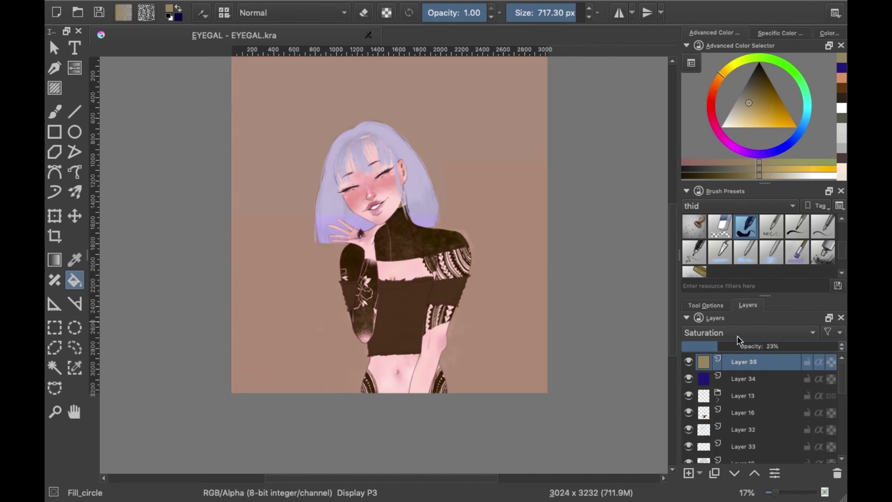
pyautogui.hotkey('ctrl', 'z')
pyautogui.click(716, 347)
# Add Layer 36 filled with pink and blend it in Burn at 9%
pyautogui.press('Insert')
pyautogui.moveTo(746, 113); pyautogui.dragTo(748, 123)
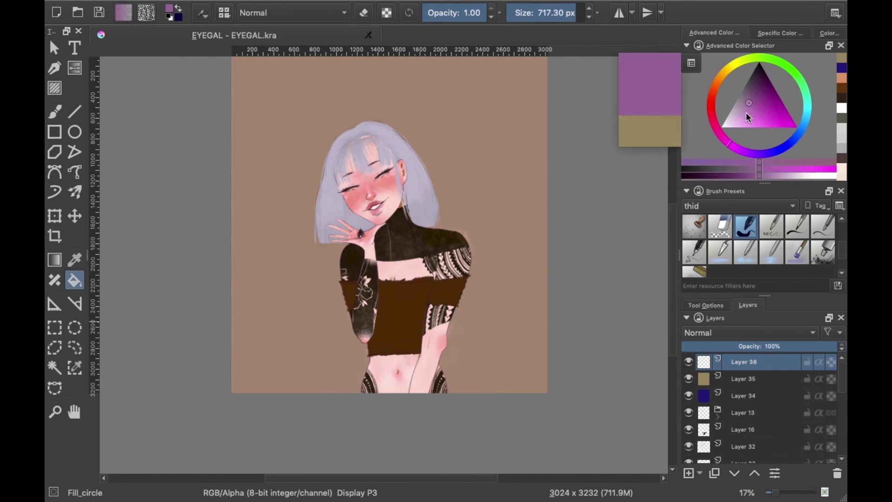
pyautogui.click(531, 282)
pyautogui.hotkey('alt', 'shift', 'h')
pyautogui.click(696, 346)
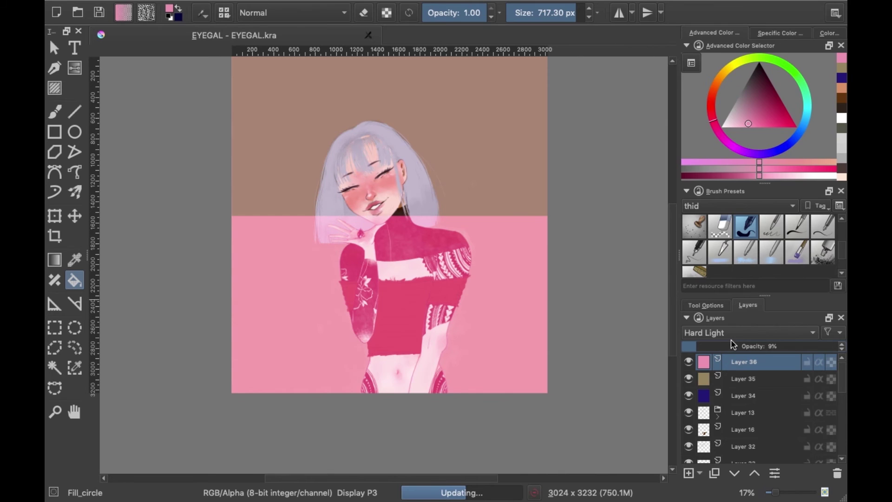
pyautogui.click(729, 333)
pyautogui.click(725, 384)
pyautogui.hotkey('alt', 'shift', 'o')
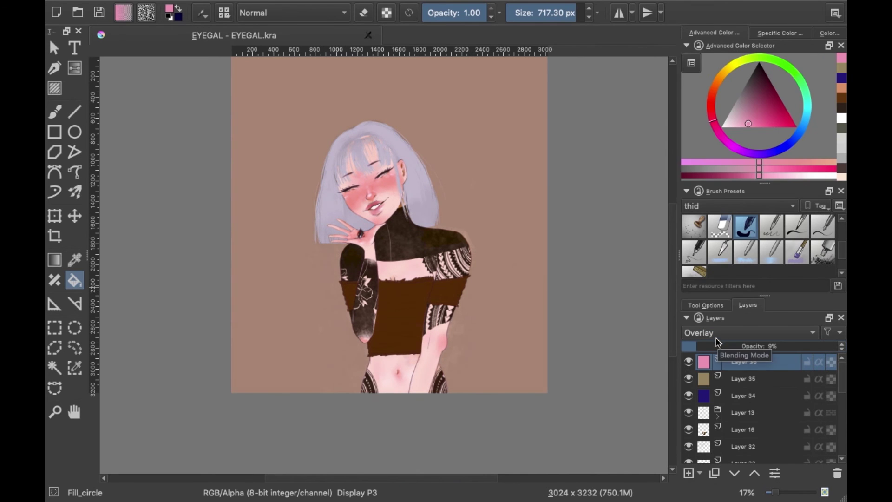
pyautogui.hotkey('alt', 'shift', 'd')
pyautogui.hotkey('alt', 'shift', 'b')
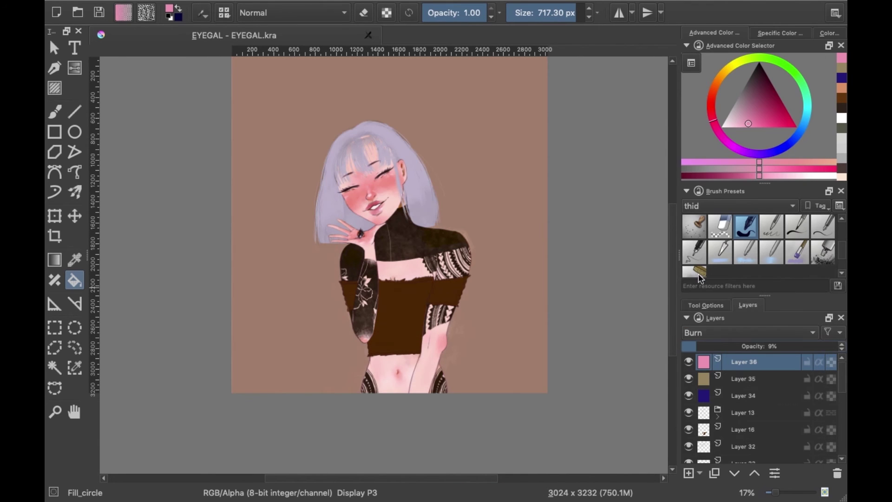
pyautogui.moveTo(774, 490); pyautogui.dragTo(783, 492)
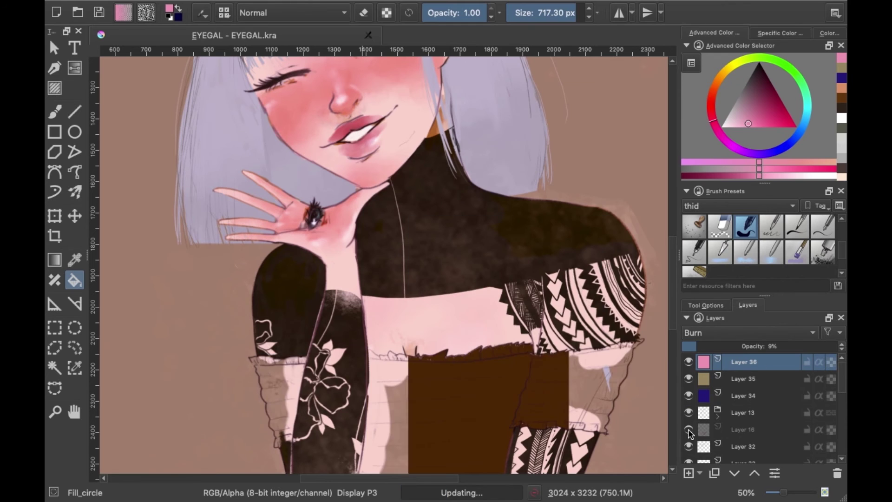
pyautogui.click(717, 415)
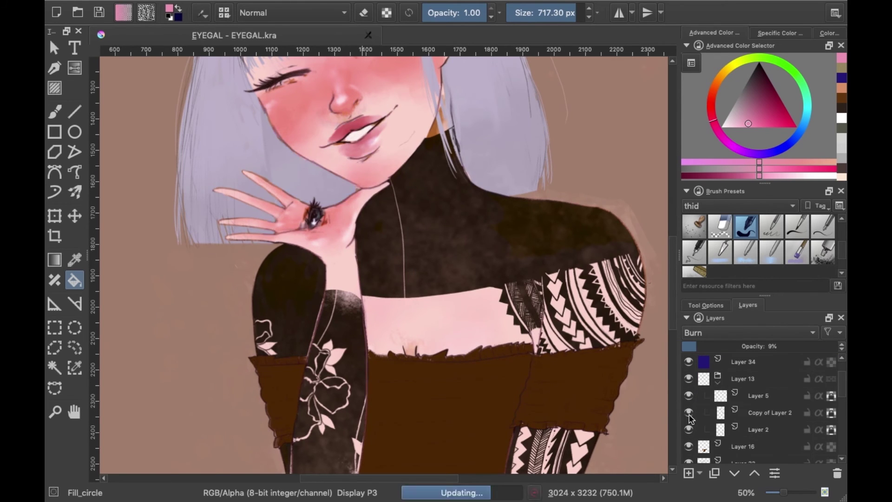
pyautogui.click(720, 226)
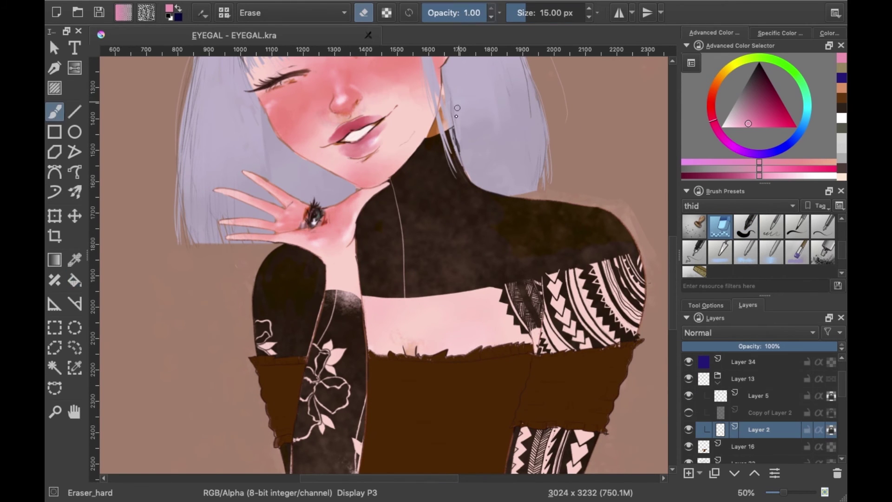
pyautogui.moveTo(434, 112); pyautogui.dragTo(461, 298)
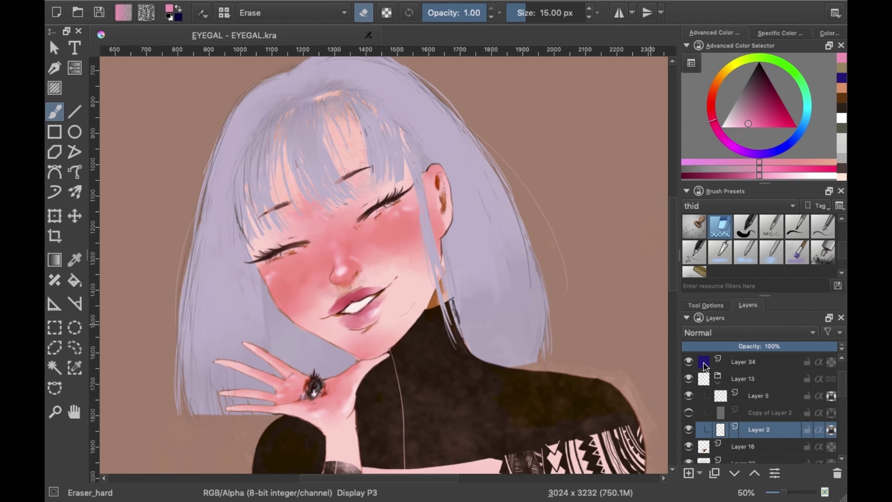
pyautogui.press('pageup')
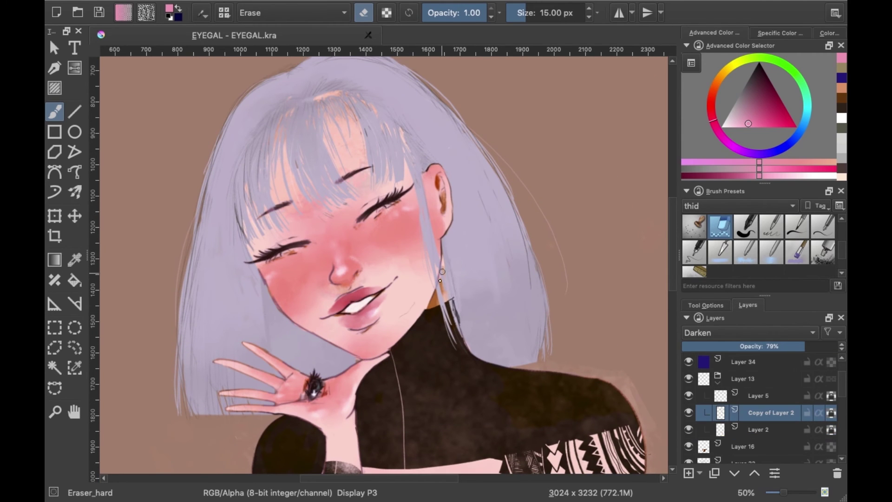
pyautogui.press('pageup')
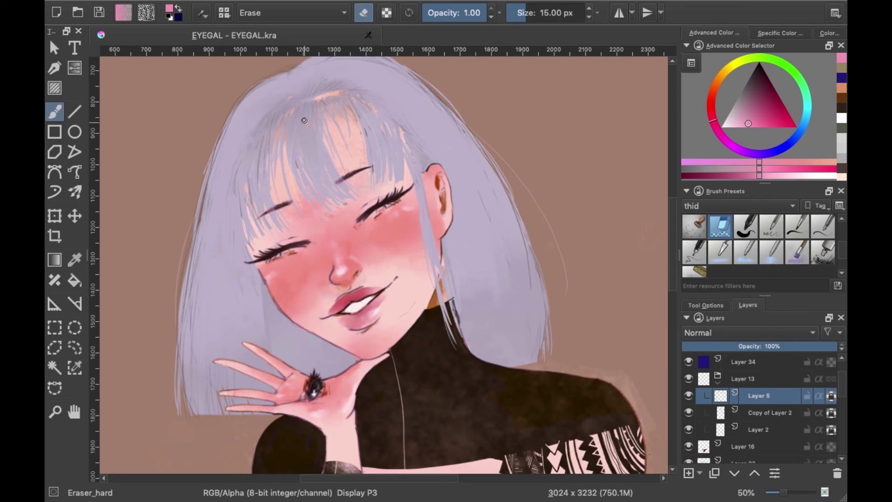
pyautogui.scroll(-5, 672, 300)
pyautogui.click(688, 429)
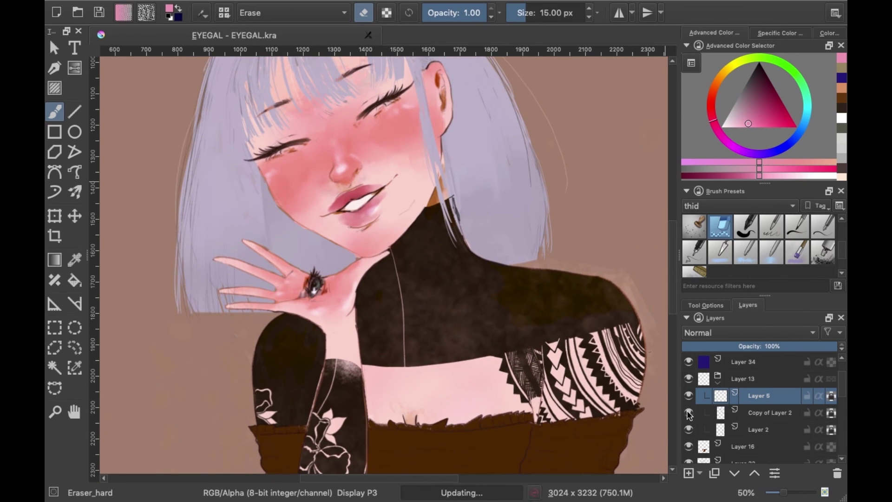
pyautogui.click(688, 429)
pyautogui.press('pagedown')
pyautogui.press('/')
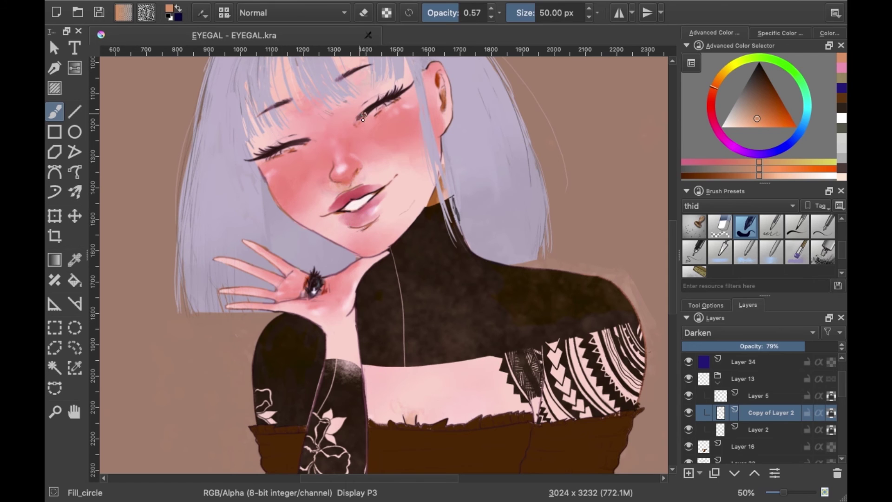
pyautogui.press('pagedown')
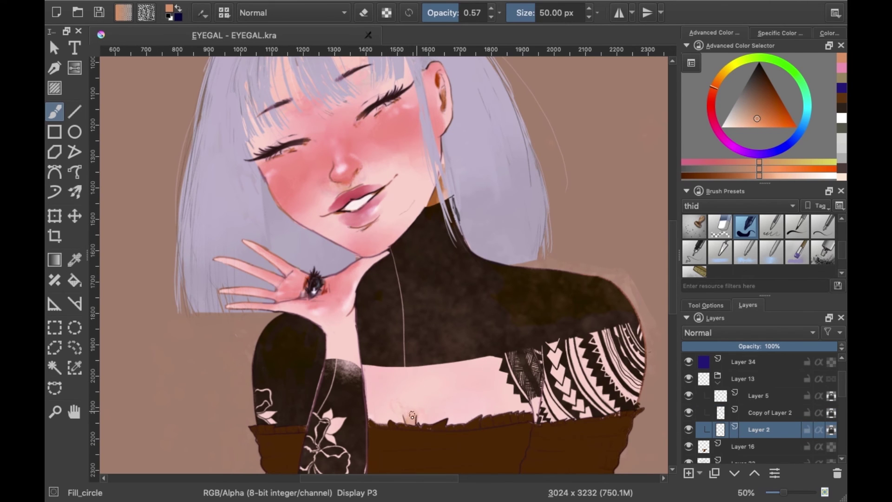
pyautogui.moveTo(783, 492); pyautogui.dragTo(782, 492)
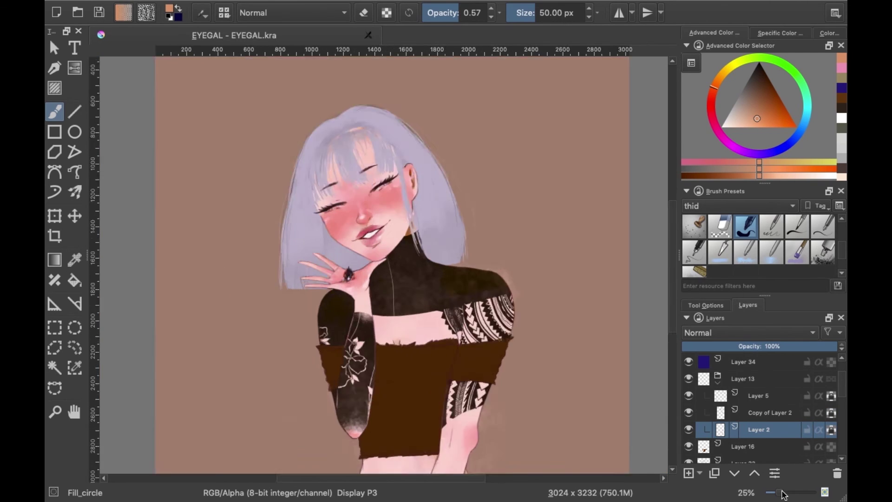
# Collapse the Layer 13 group, select Layer 32, and hide Layer 28's patterned shorts
pyautogui.click(783, 492)
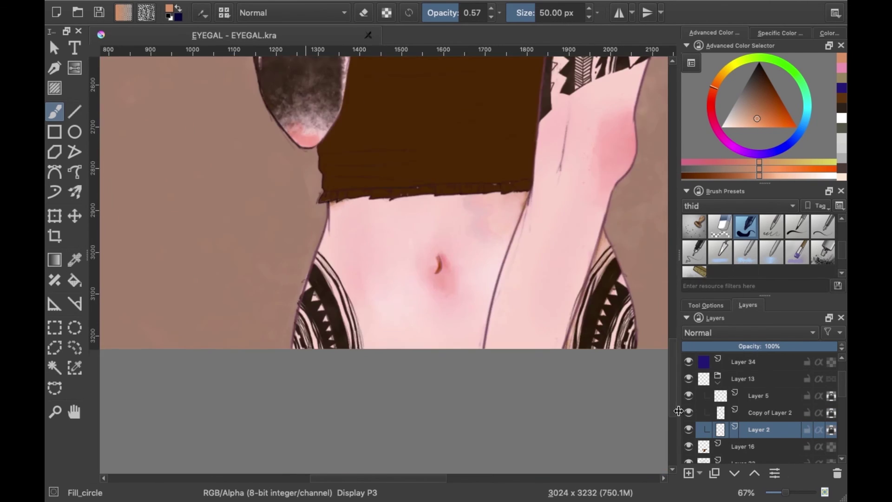
pyautogui.click(718, 381)
pyautogui.click(743, 413)
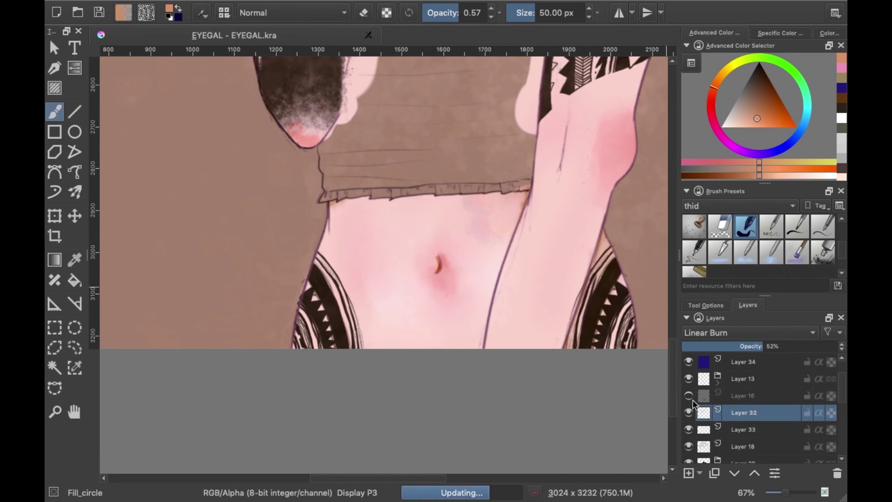
pyautogui.click(688, 413)
pyautogui.scroll(-2, 837, 389)
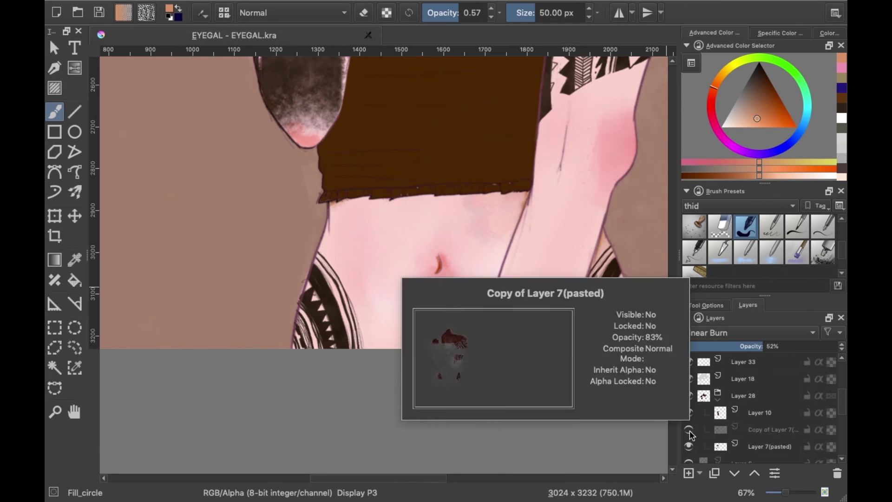
pyautogui.click(688, 395)
# Magic-wand select the beige background and set the brush to eraser mode
pyautogui.click(54, 367)
pyautogui.click(259, 244)
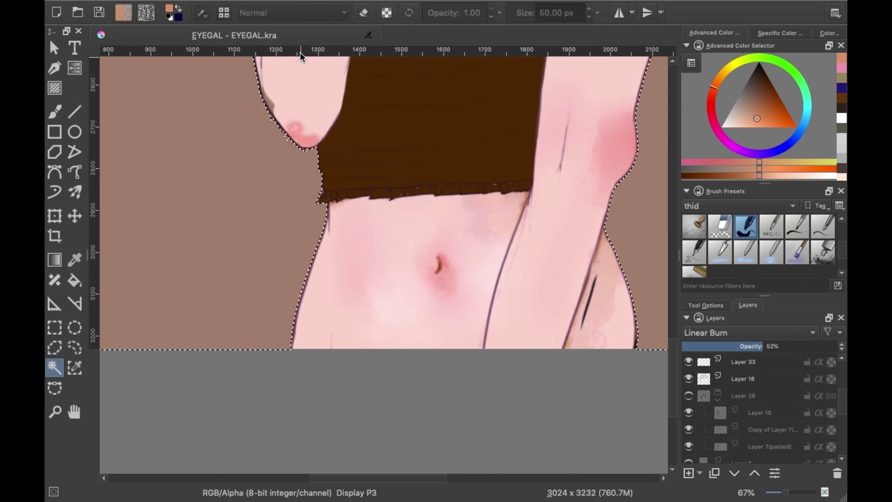
pyautogui.press('b')
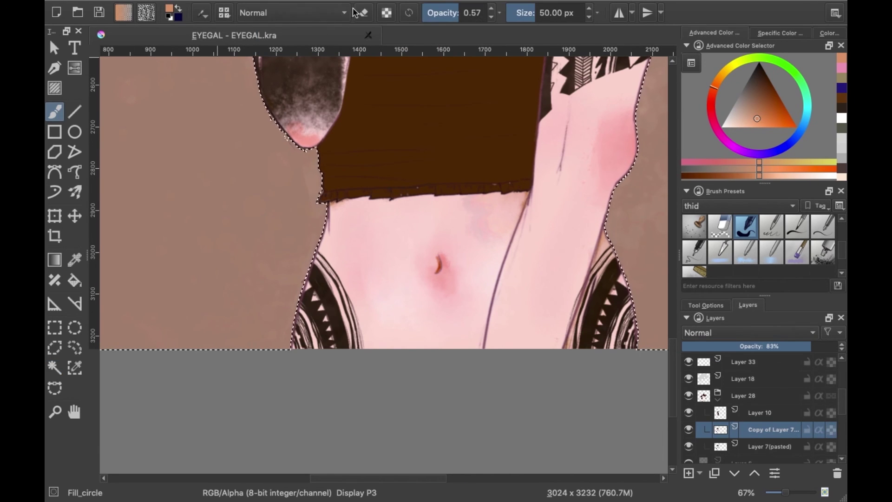
pyautogui.press('e')
# Hide Copy of Layer 7, make Layer 10 active, and enlarge the eraser to about 249 px
pyautogui.click(689, 430)
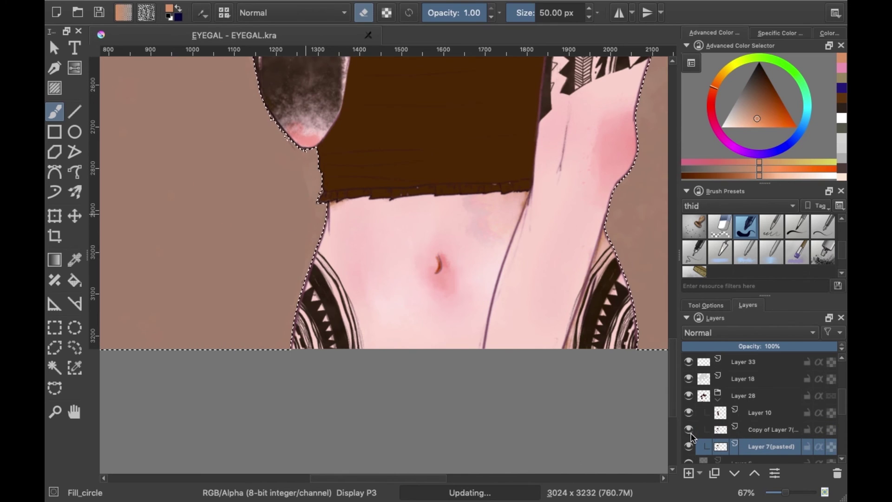
pyautogui.click(689, 412)
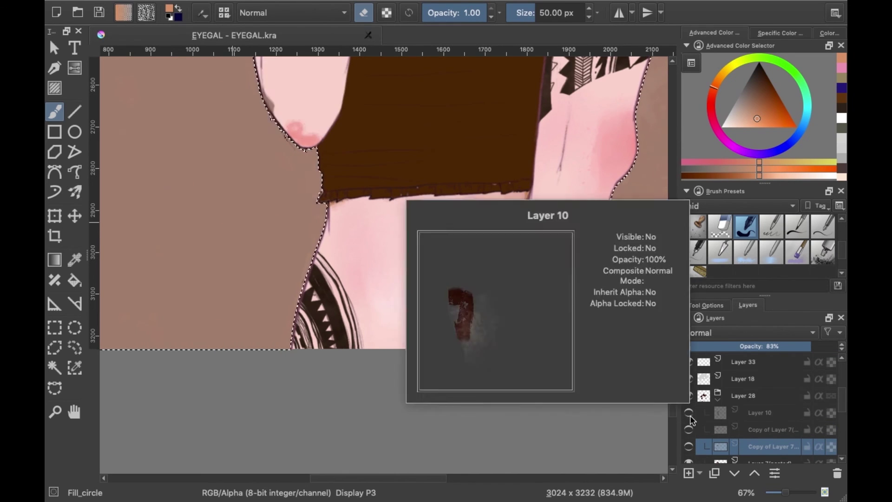
pyautogui.click(689, 413)
pyautogui.click(760, 412)
pyautogui.scroll(5, 543, 93)
pyautogui.moveTo(545, 16); pyautogui.dragTo(554, 16)
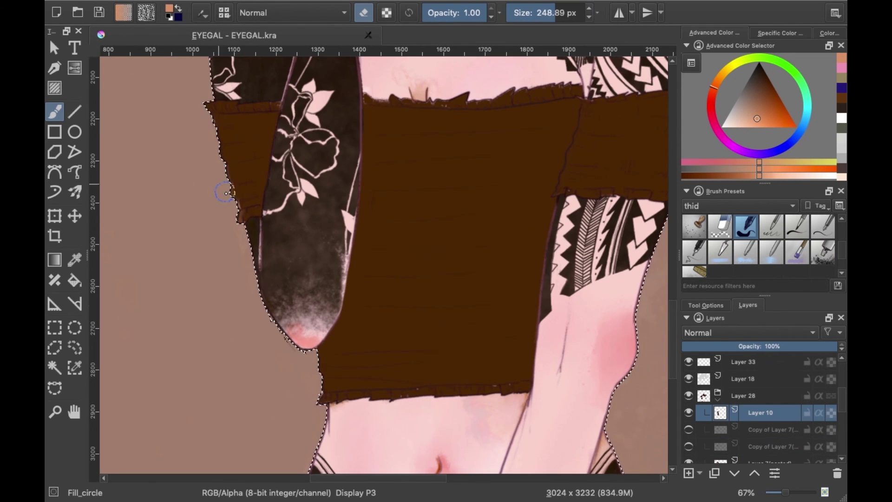
pyautogui.scroll(3, 176, 186)
pyautogui.scroll(-1, 761, 409)
# Make Layer 7(pasted) the active layer and erase stray paint around the waist and arms
pyautogui.click(689, 447)
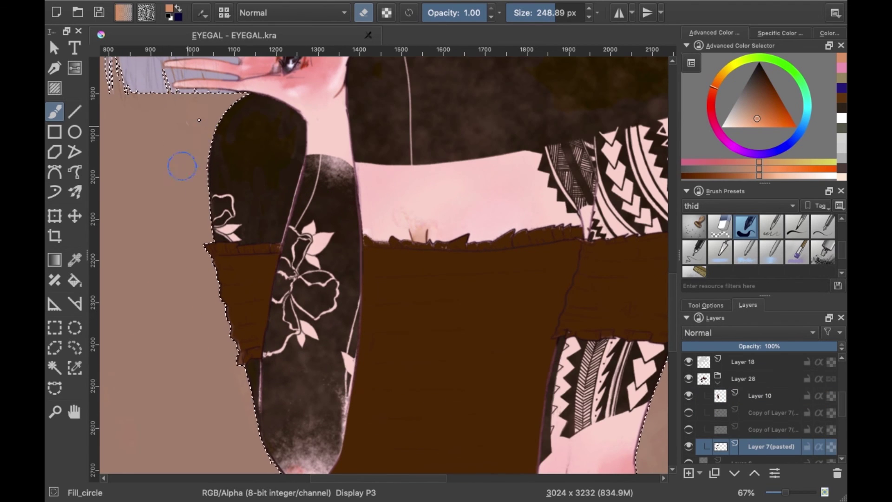
pyautogui.hscroll(5, 483, 143)
pyautogui.scroll(3, 436, 232)
pyautogui.scroll(-5, 386, 300)
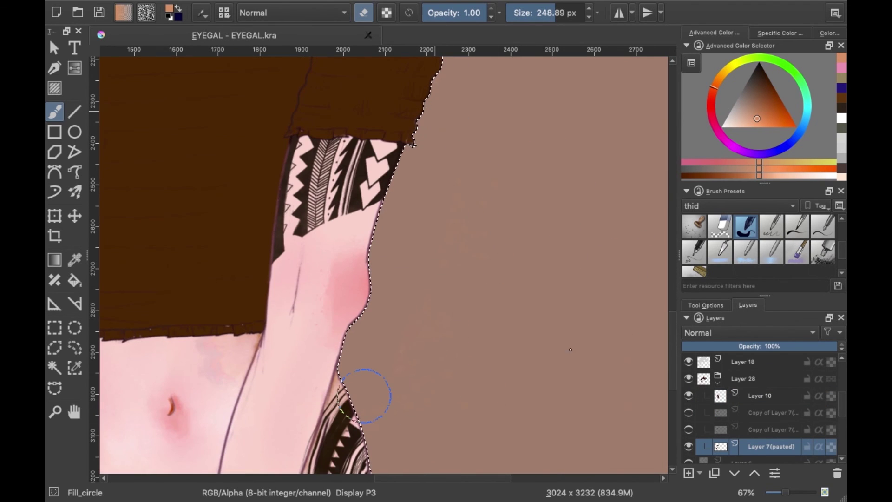
pyautogui.scroll(-5, 365, 395)
pyautogui.scroll(10, 445, 226)
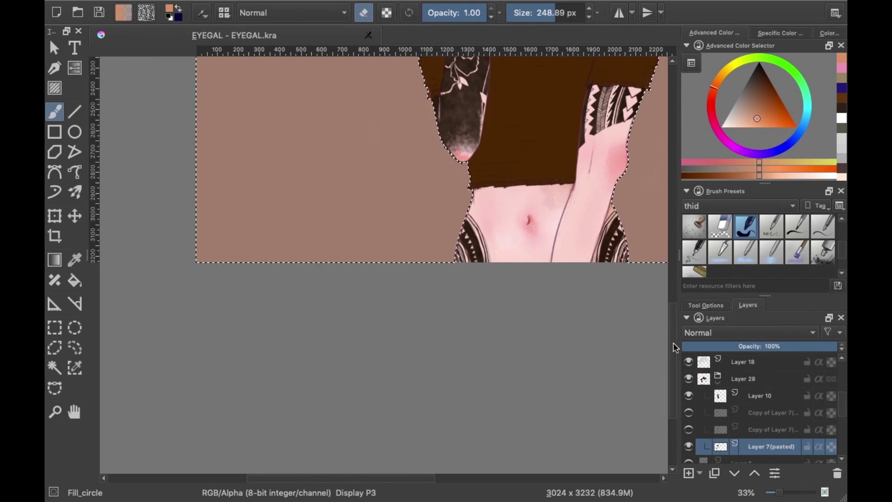
pyautogui.scroll(-5, 445, 225)
pyautogui.keyDown('ctrl'); pyautogui.click(720, 429); pyautogui.keyUp('ctrl')
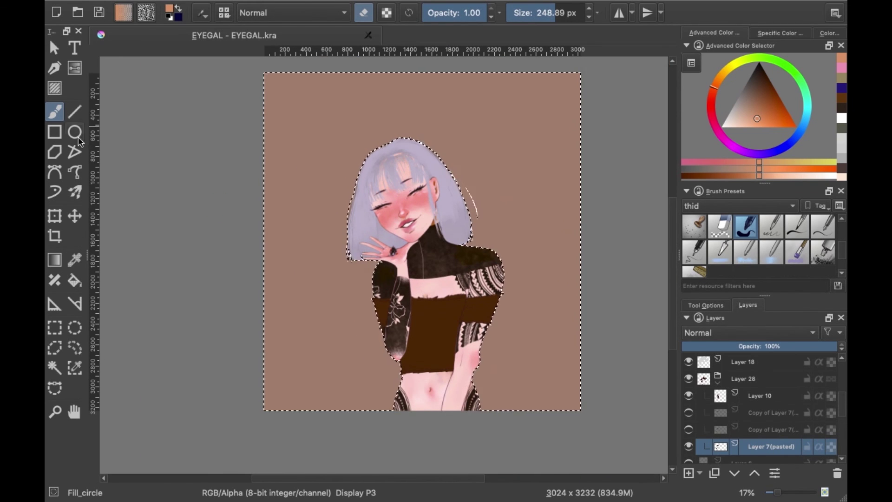
# Draw a white rectangular frame around the figure, touching it up with the 25 px ink brush
pyautogui.press('d')
pyautogui.moveTo(327, 91); pyautogui.dragTo(513, 393)
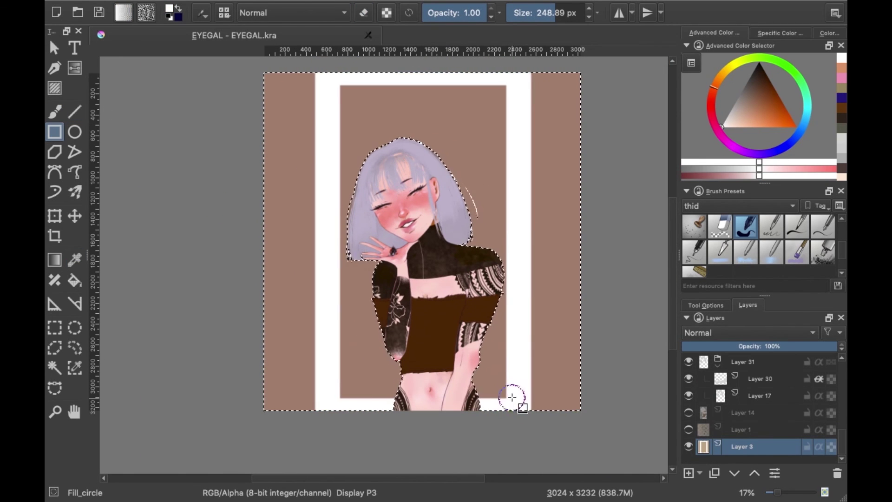
pyautogui.click(797, 226)
pyautogui.scroll(5, 676, 388)
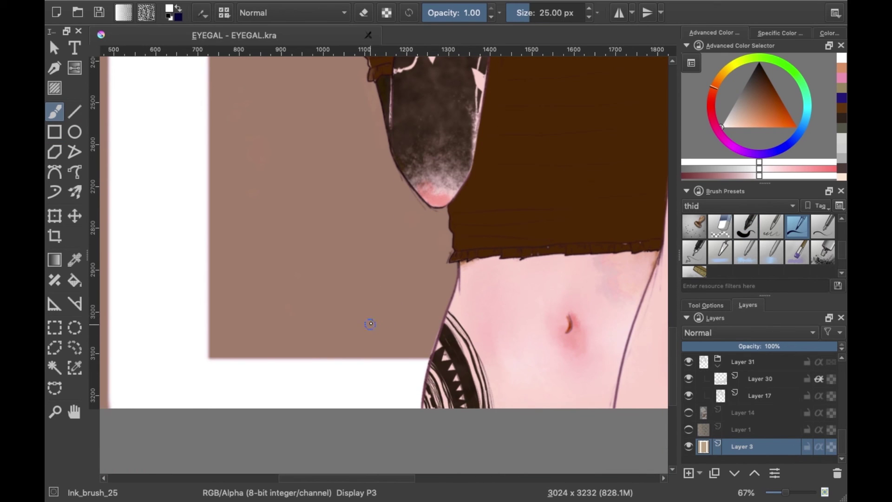
pyautogui.moveTo(370, 323); pyautogui.dragTo(400, 324)
pyautogui.scroll(-5, 584, 360)
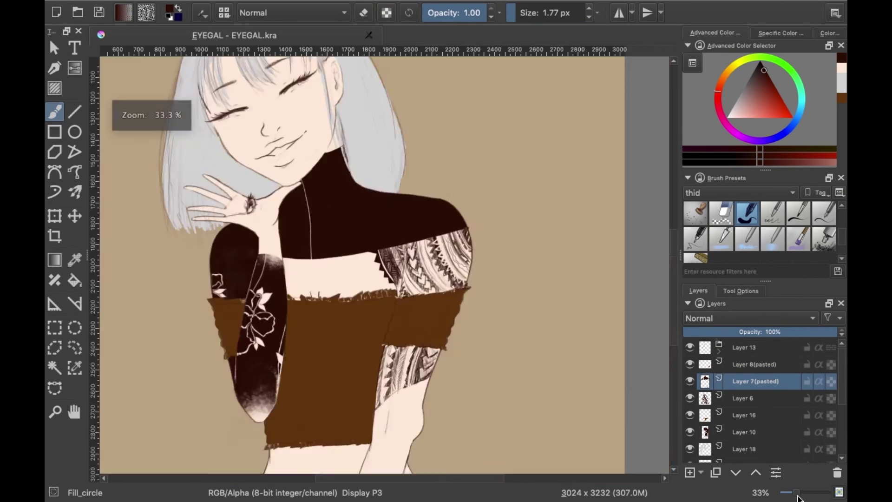
# Ink the dark zigzag band on Layer 7, erase part of it, and hatch diagonal lines into it
pyautogui.moveTo(407, 119)
pyautogui.mouseDown()
pyautogui.moveTo(436, 153)
pyautogui.moveTo(488, 288)
pyautogui.moveTo(534, 347)
pyautogui.mouseUp()
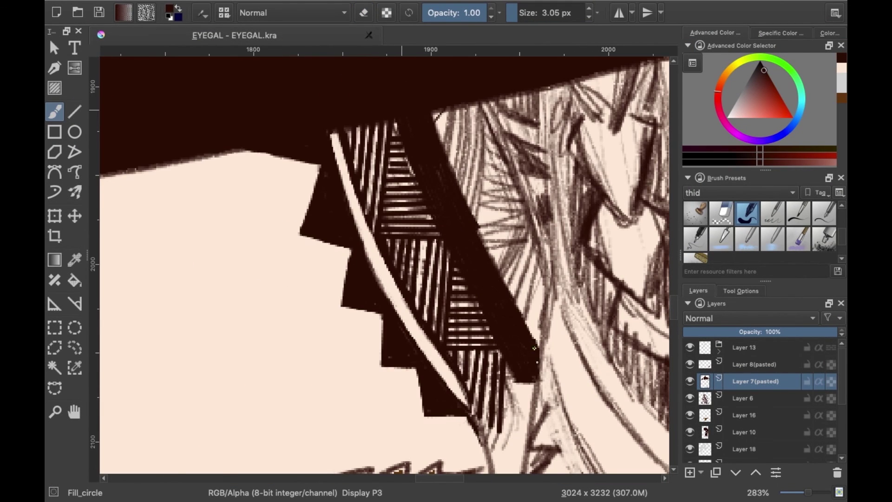
pyautogui.press('e')
pyautogui.moveTo(460, 162); pyautogui.dragTo(527, 335)
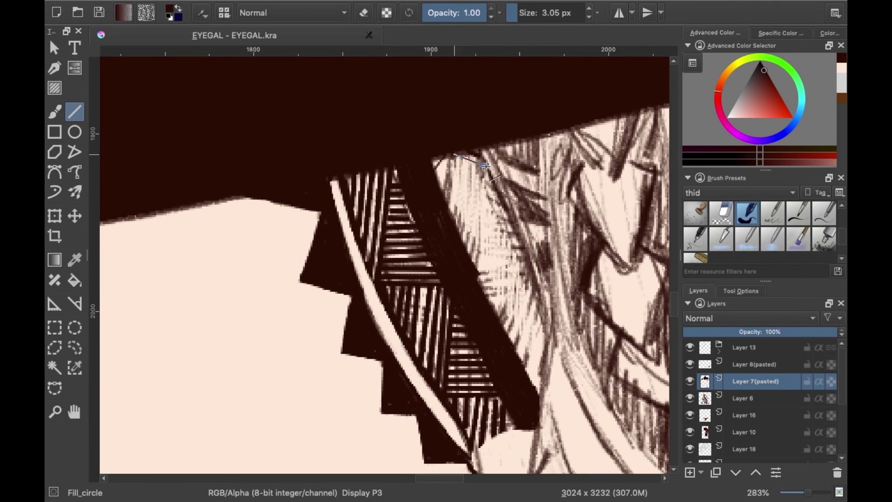
pyautogui.moveTo(485, 166)
pyautogui.mouseDown()
pyautogui.moveTo(437, 195)
pyautogui.moveTo(492, 306)
pyautogui.mouseUp()
pyautogui.moveTo(502, 200); pyautogui.dragTo(511, 233)
pyautogui.moveTo(437, 170)
pyautogui.mouseDown()
pyautogui.moveTo(496, 193)
pyautogui.moveTo(528, 228)
pyautogui.mouseUp()
pyautogui.moveTo(485, 260)
pyautogui.mouseDown()
pyautogui.moveTo(529, 281)
pyautogui.moveTo(510, 332)
pyautogui.mouseUp()
pyautogui.moveTo(534, 294); pyautogui.dragTo(529, 368)
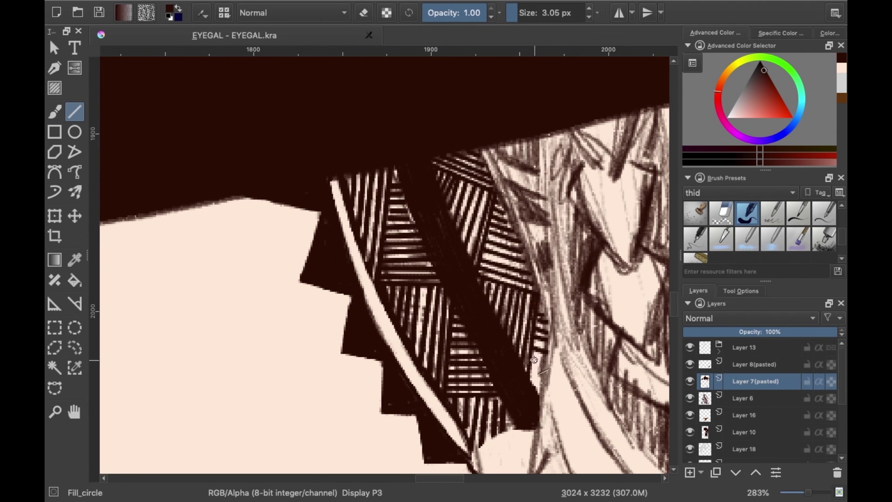
# Darken the band's edge along the hair with dark ink
pyautogui.press('e')
pyautogui.press('b')
pyautogui.moveTo(492, 158)
pyautogui.mouseDown()
pyautogui.moveTo(535, 279)
pyautogui.moveTo(538, 199)
pyautogui.mouseUp()
pyautogui.moveTo(535, 243); pyautogui.dragTo(533, 248)
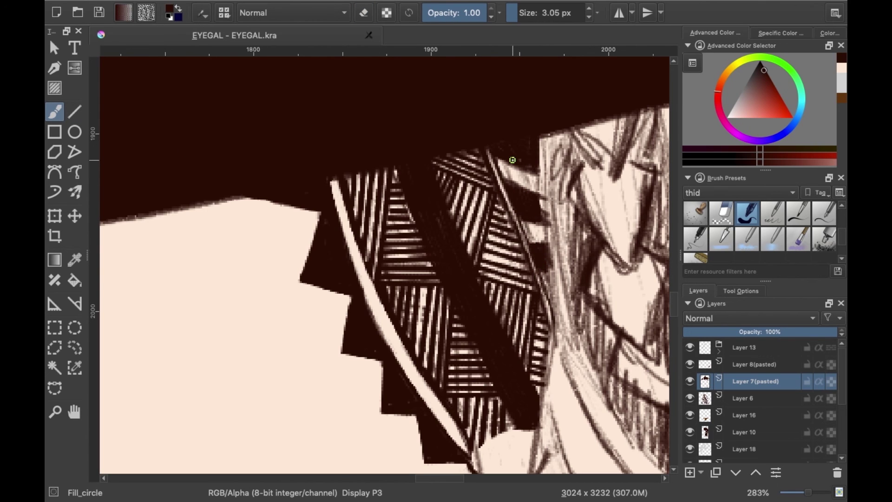
pyautogui.scroll(-1, 547, 192)
# Draw a chain of straight-line diamond outlines on the patterned fabric
pyautogui.press('e')
pyautogui.press('v')
pyautogui.moveTo(448, 156)
pyautogui.mouseDown()
pyautogui.moveTo(388, 216)
pyautogui.moveTo(434, 274)
pyautogui.moveTo(485, 381)
pyautogui.mouseUp()
pyautogui.moveTo(495, 349); pyautogui.dragTo(511, 421)
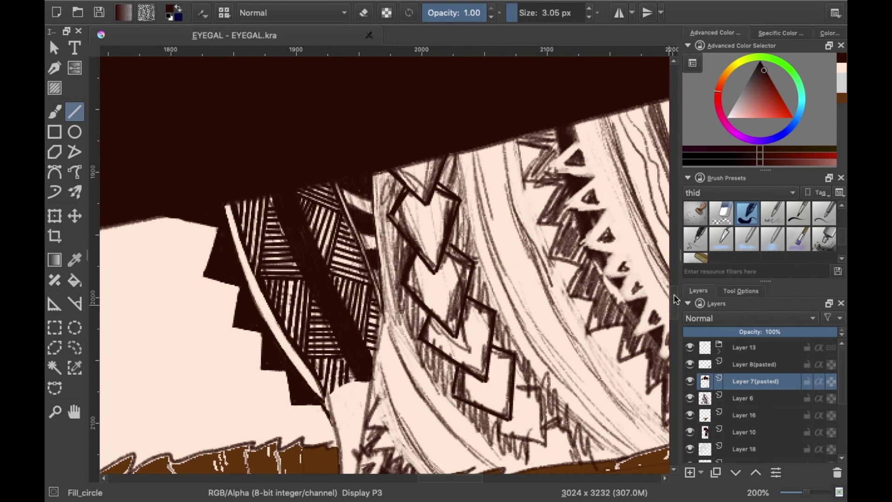
pyautogui.scroll(-3, 465, 325)
# Erase along the top edge and enlarge the eraser to clear stray sketch lines
pyautogui.press('e')
pyautogui.press('b')
pyautogui.moveTo(462, 120)
pyautogui.mouseDown()
pyautogui.moveTo(447, 175)
pyautogui.moveTo(407, 113)
pyautogui.mouseUp()
pyautogui.press(']')
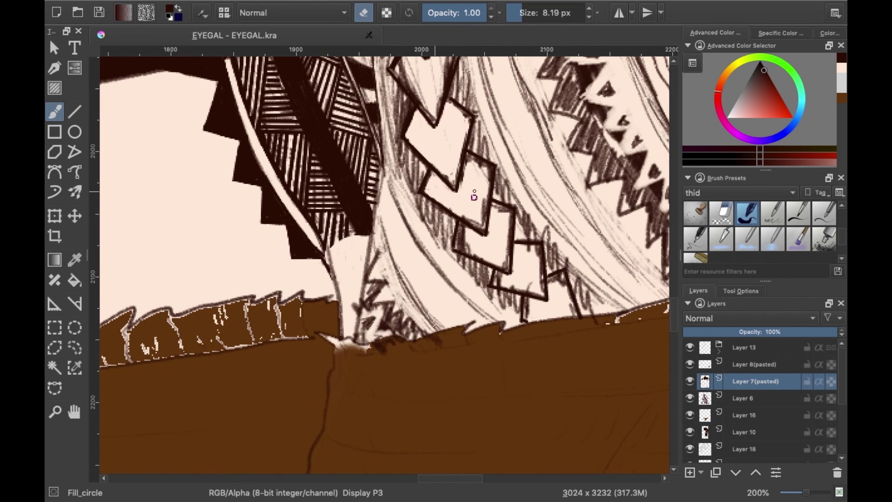